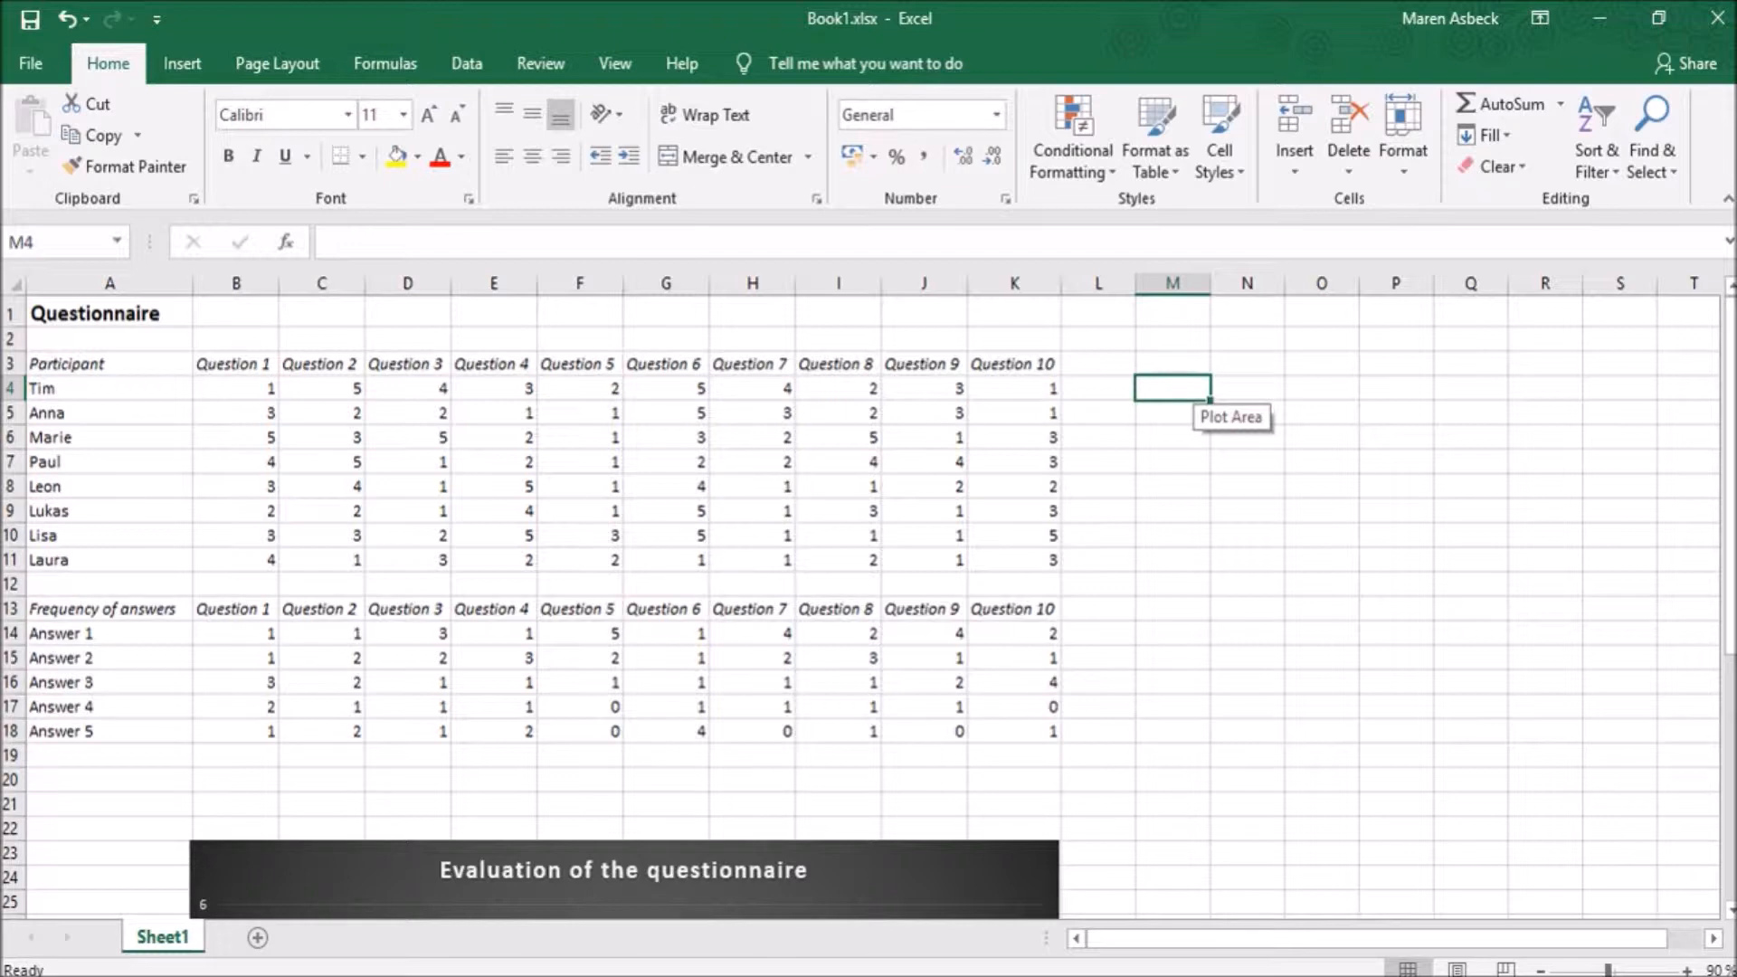
- Enter a SUM formula in cell M4 that adds the two individual cells B4 and D5
type("=")
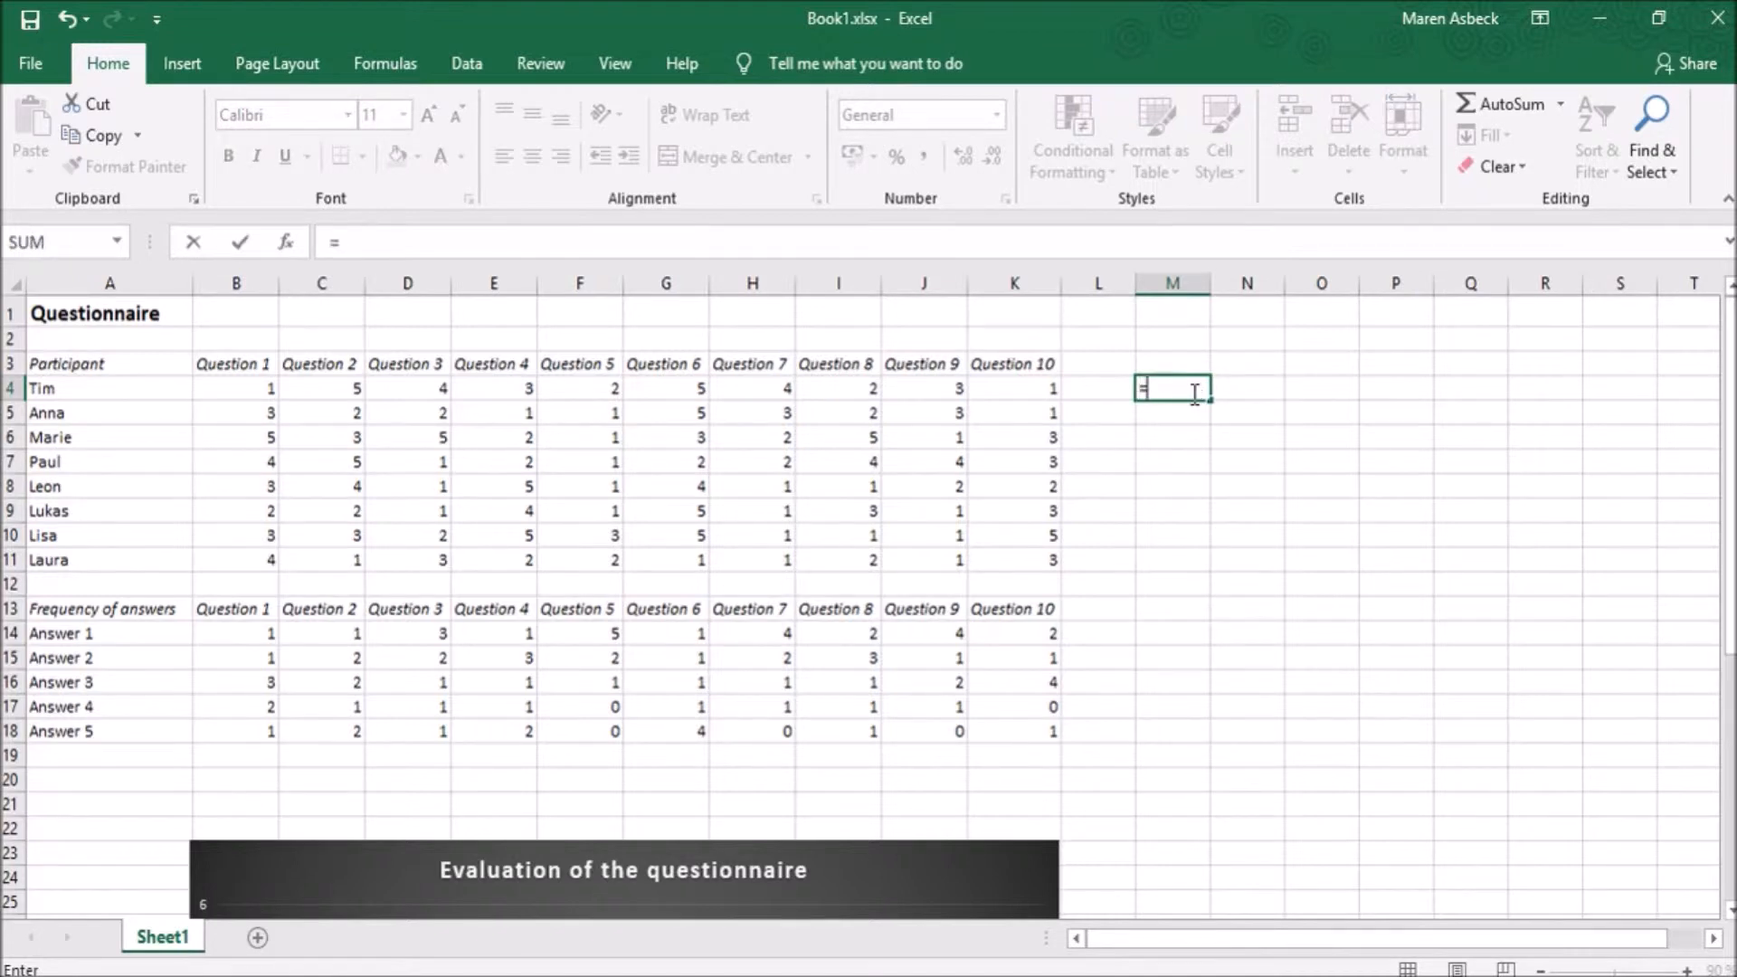
type("SUM(")
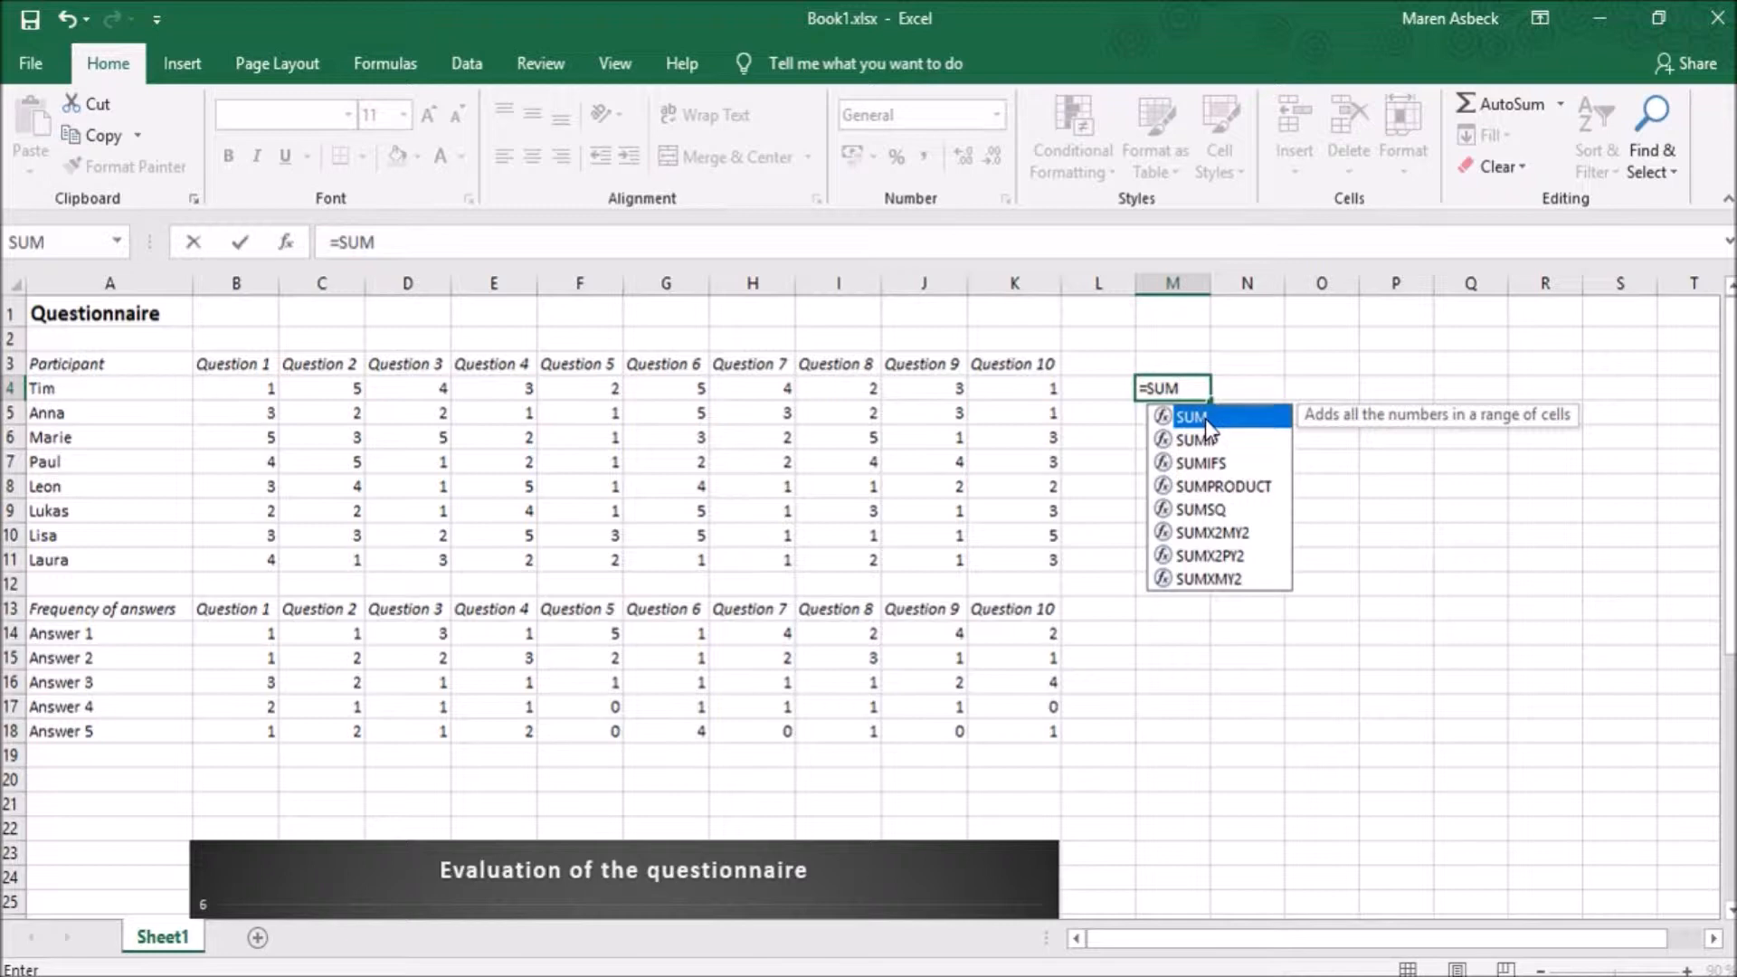
double_click(1205, 420)
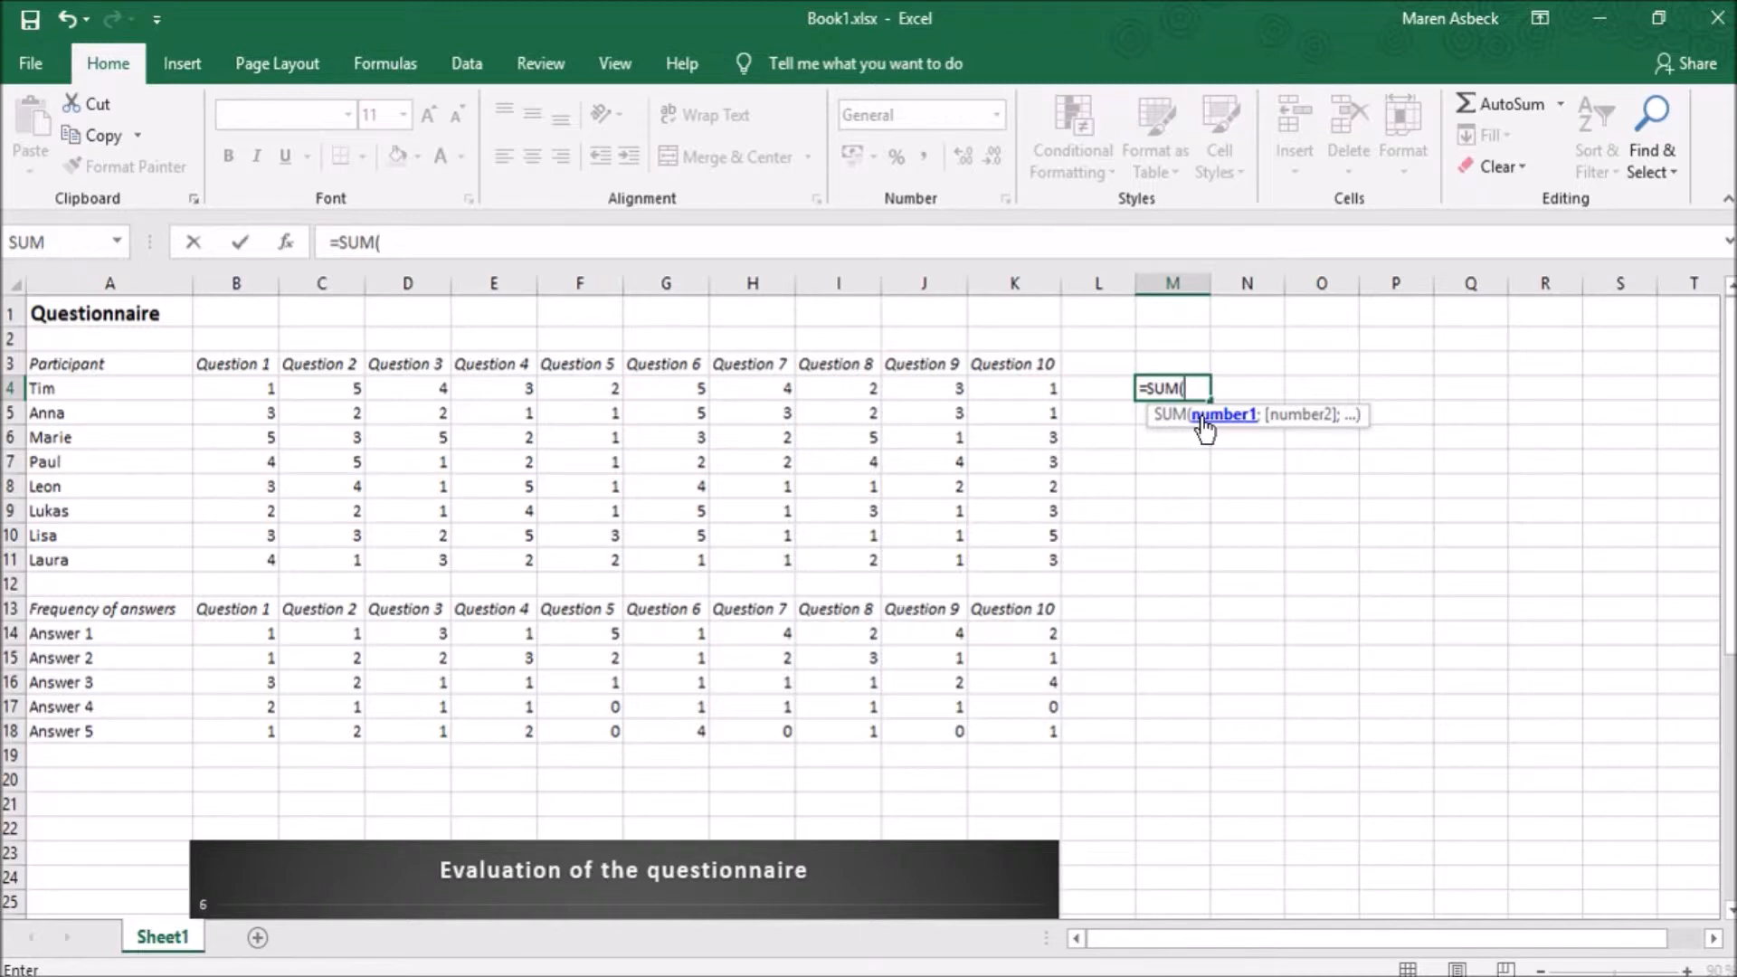
left_click(241, 388)
type(";")
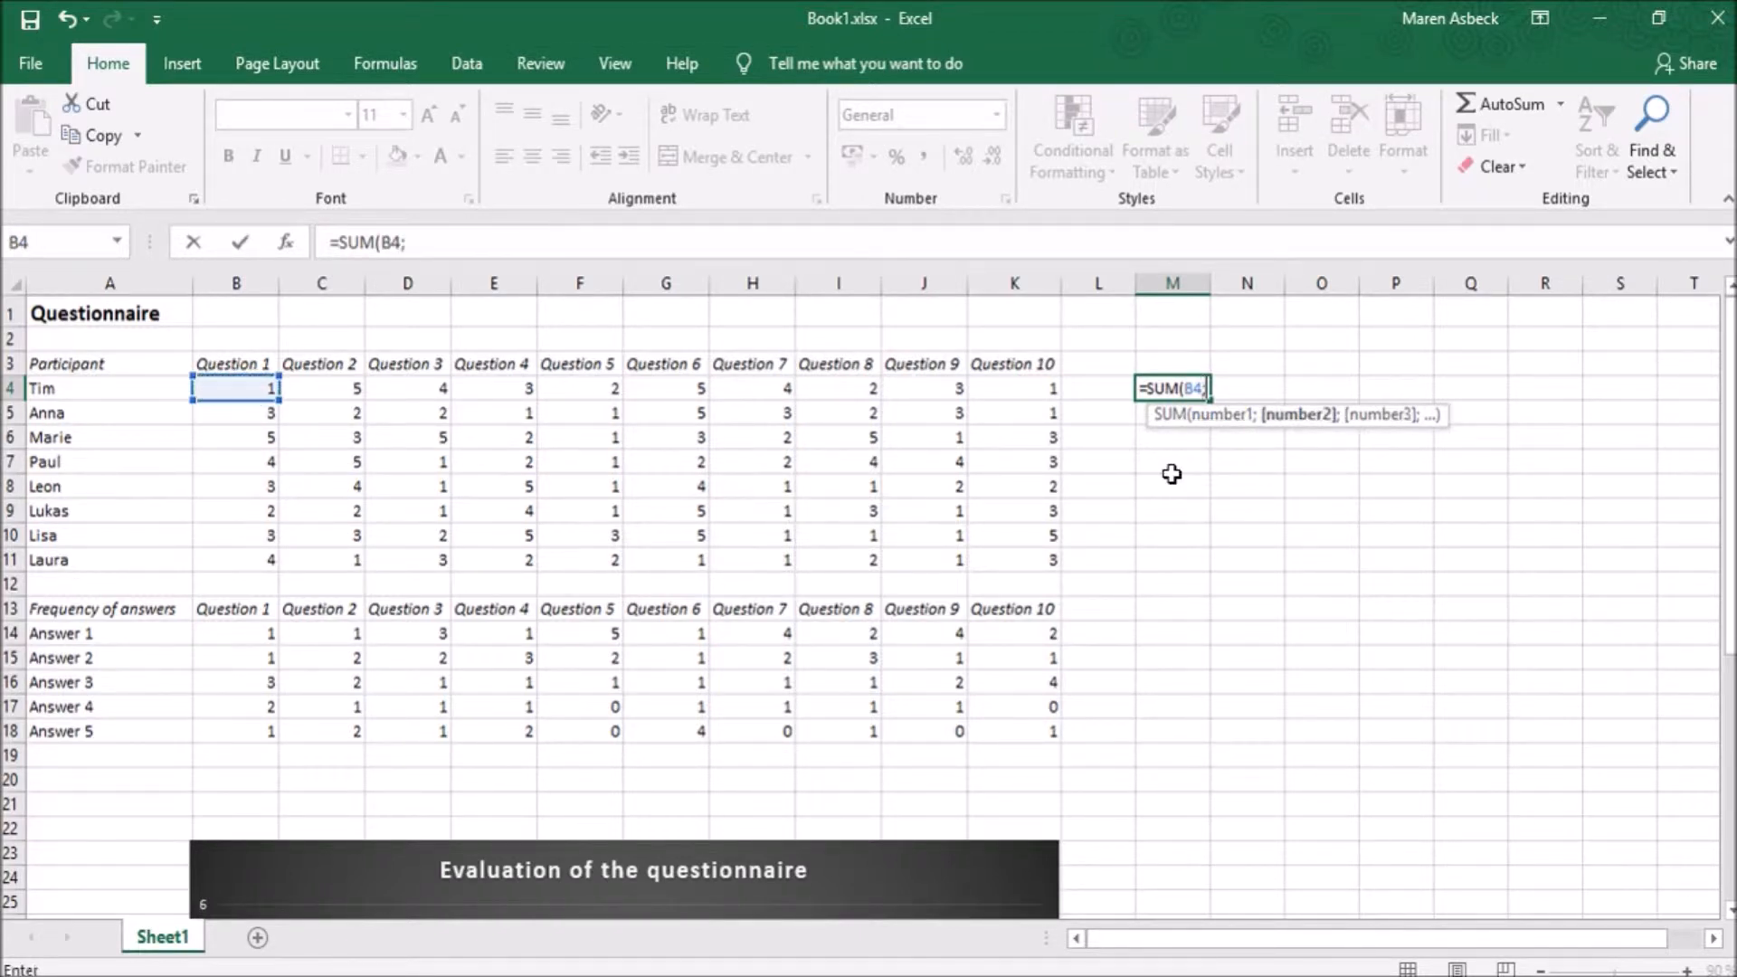
left_click(388, 416)
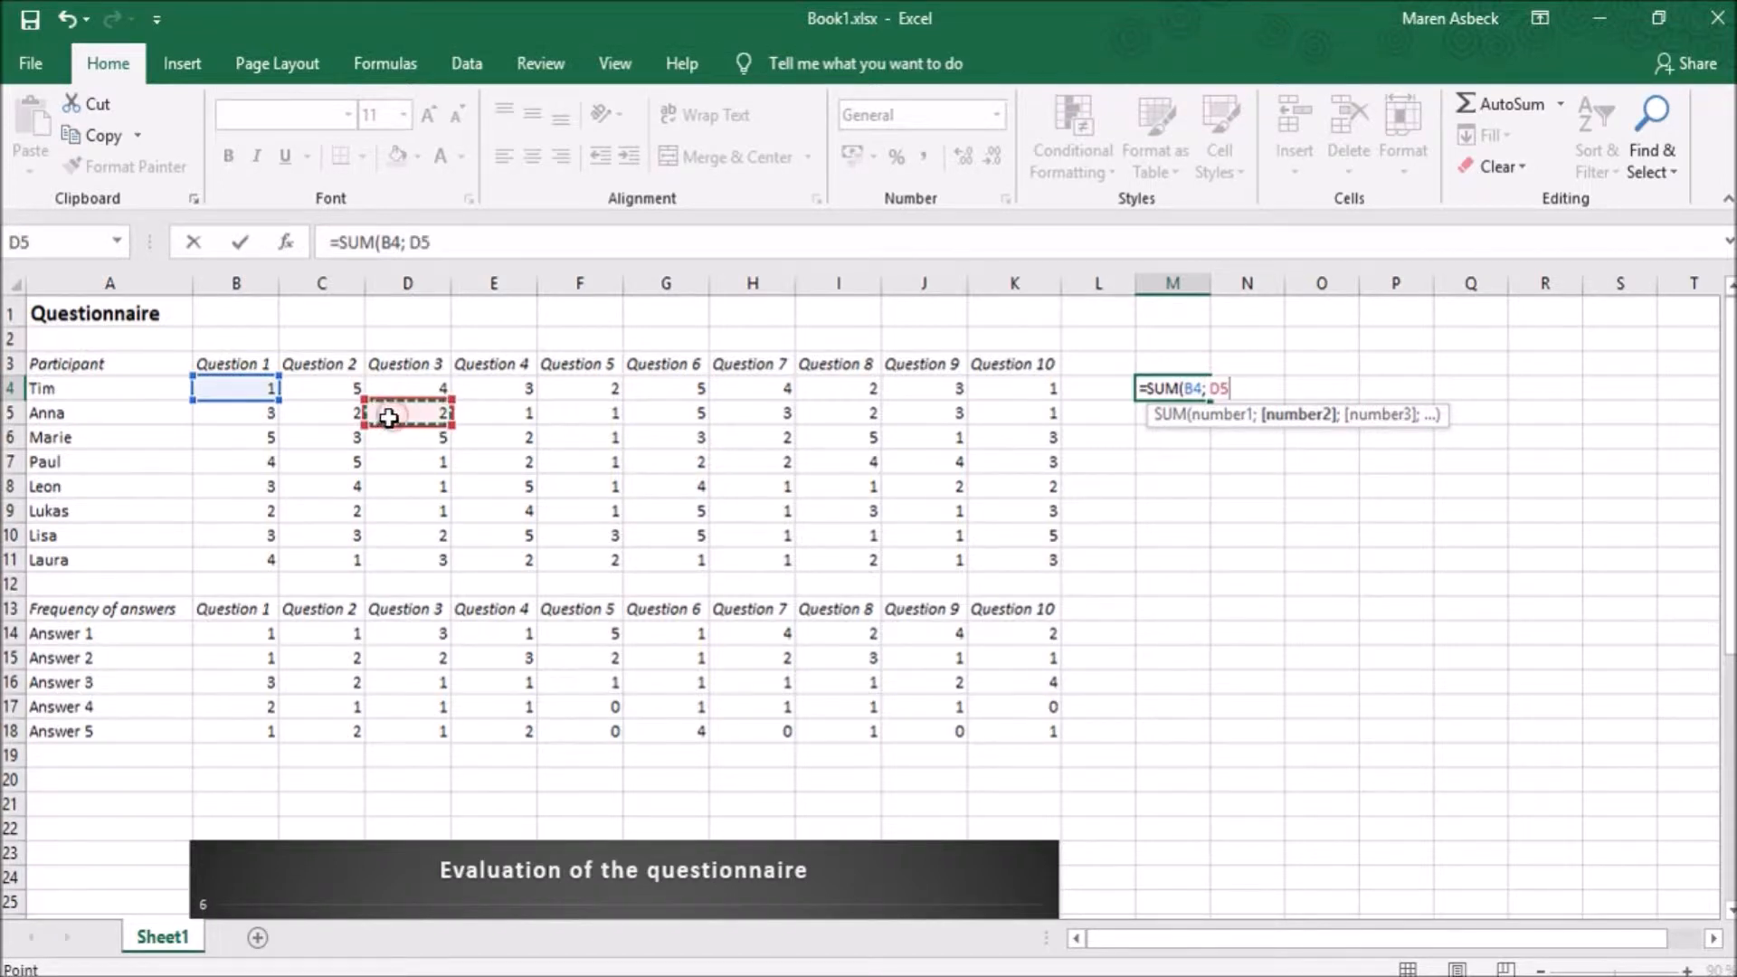
type(")")
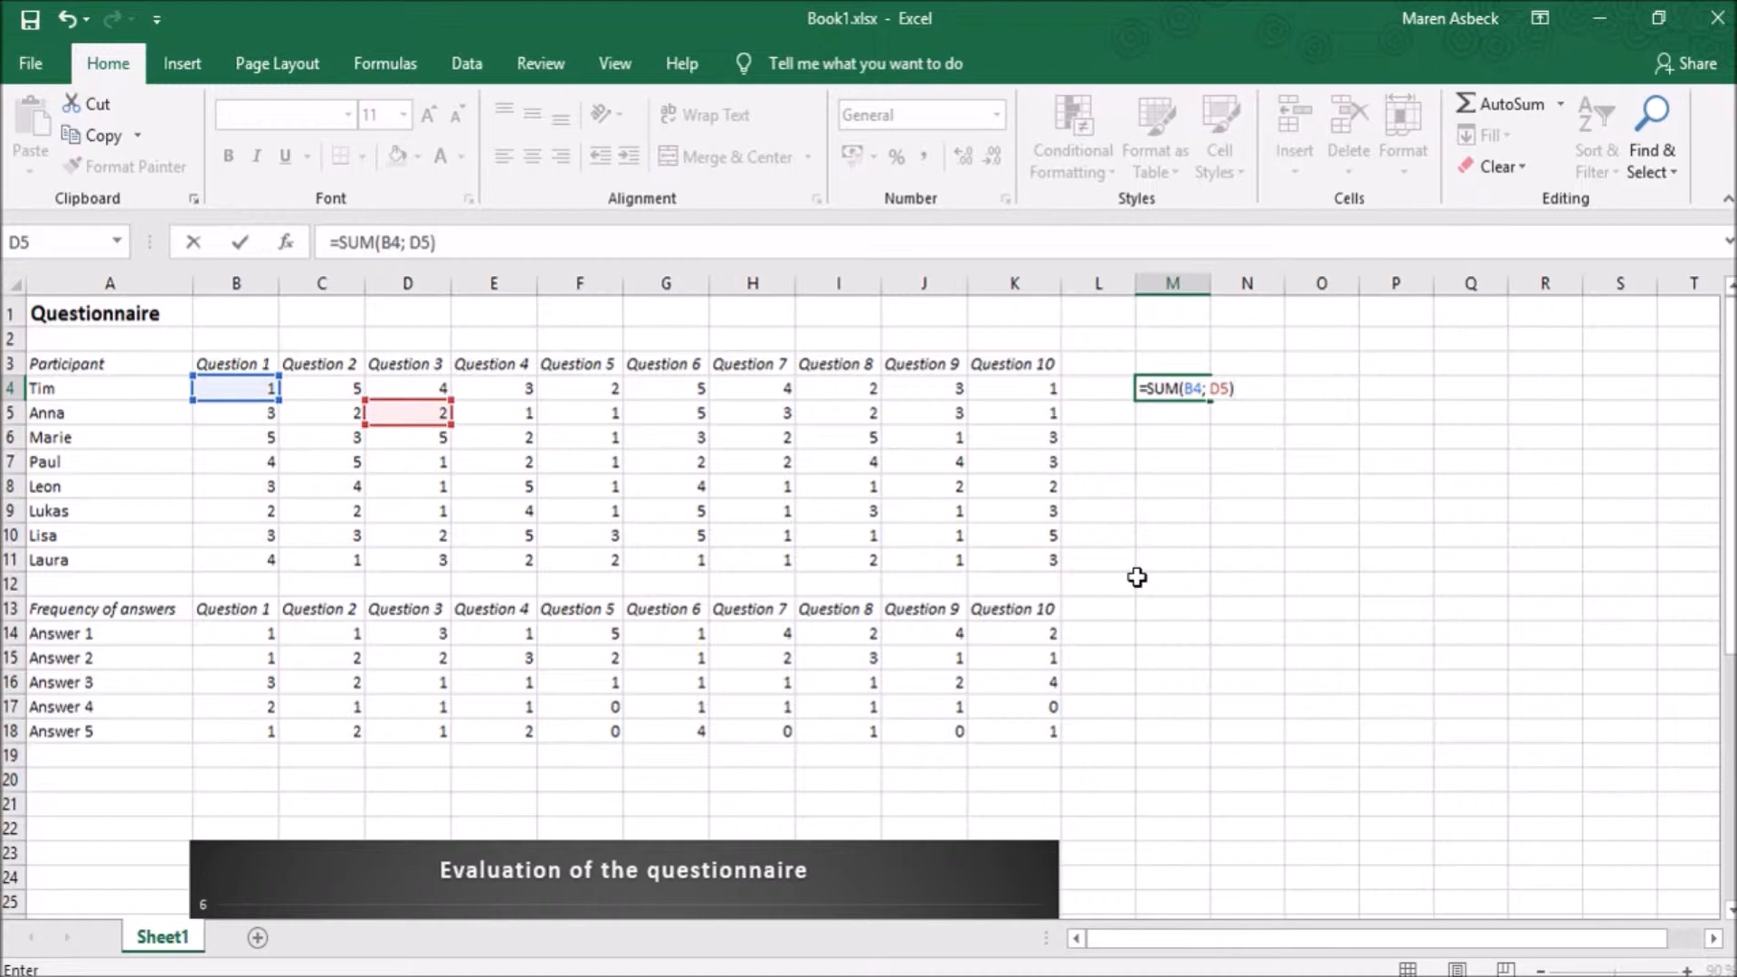
key("Return")
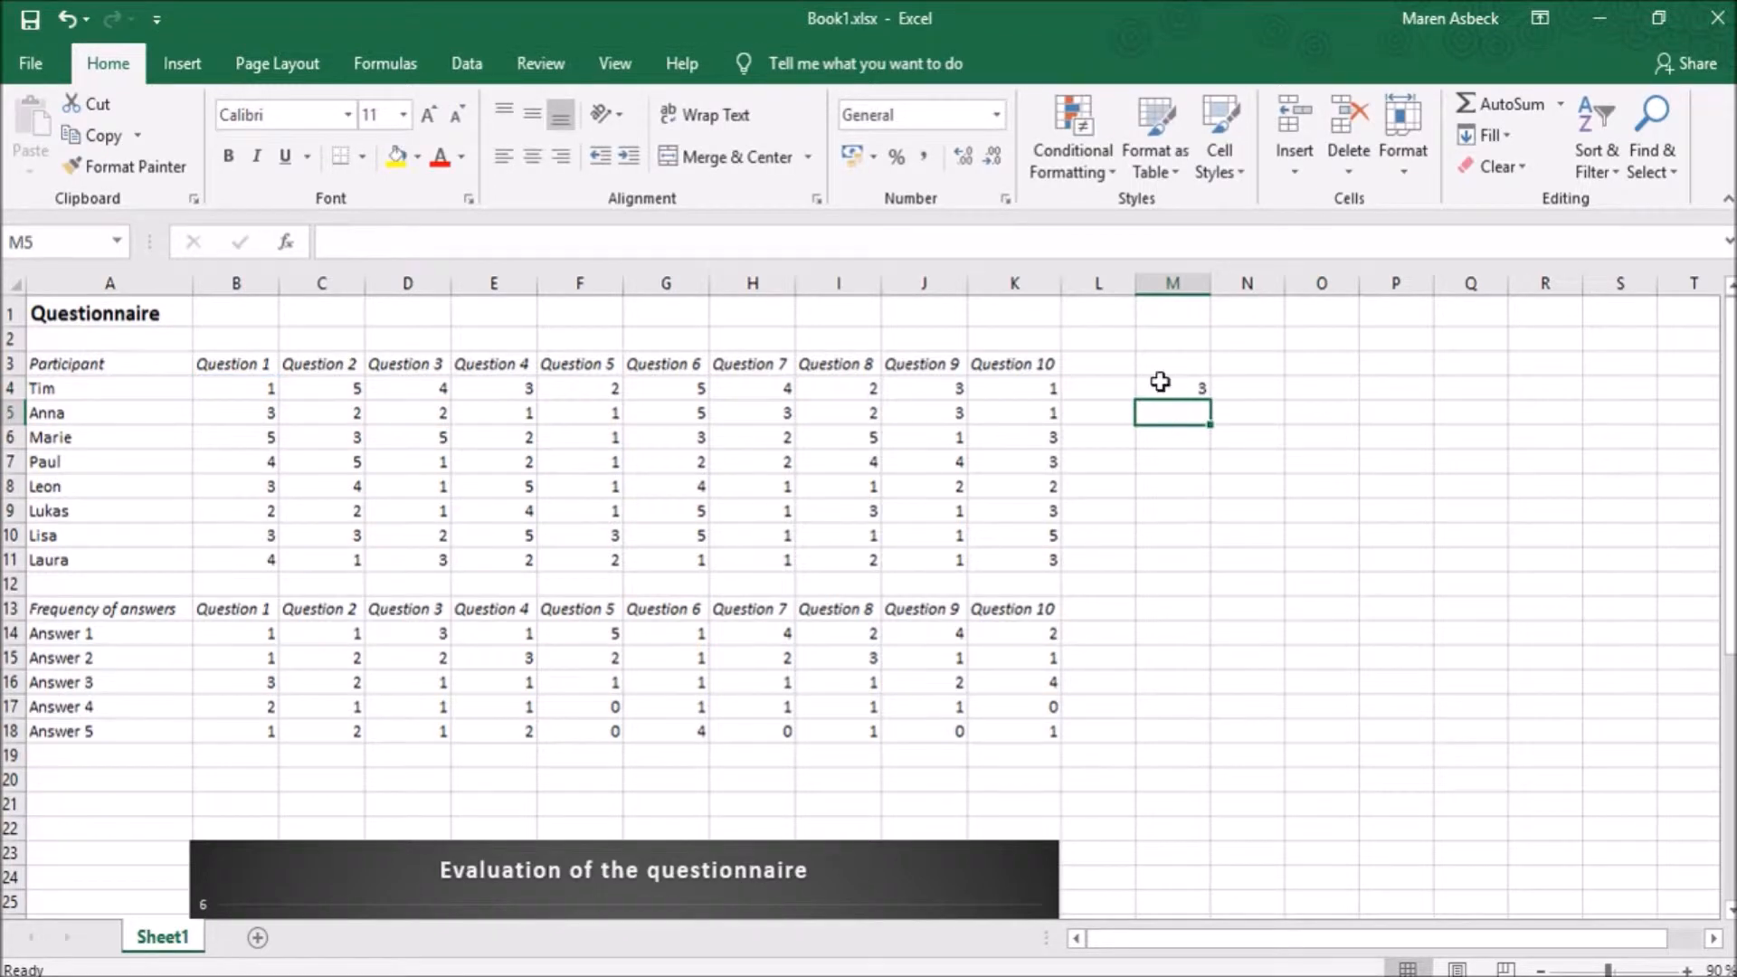
left_click(1160, 387)
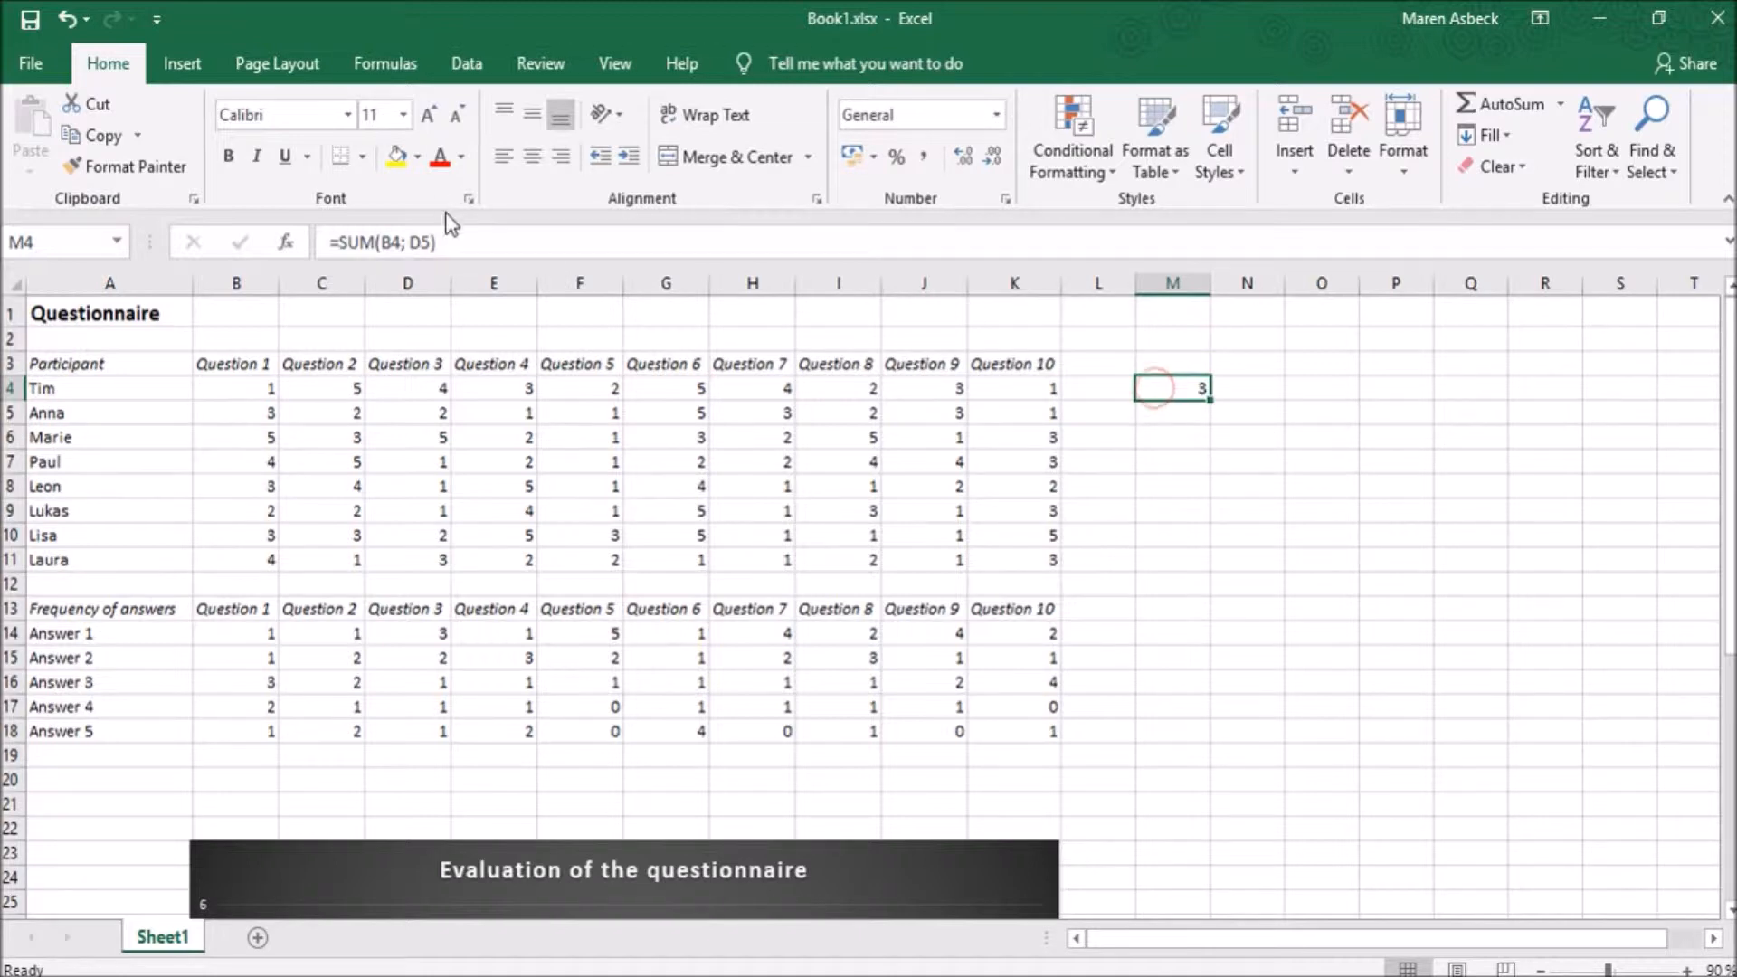
- Enter a SUM formula in cell M5 that adds all Question 1 answers in the range B4:B11
left_click(1153, 414)
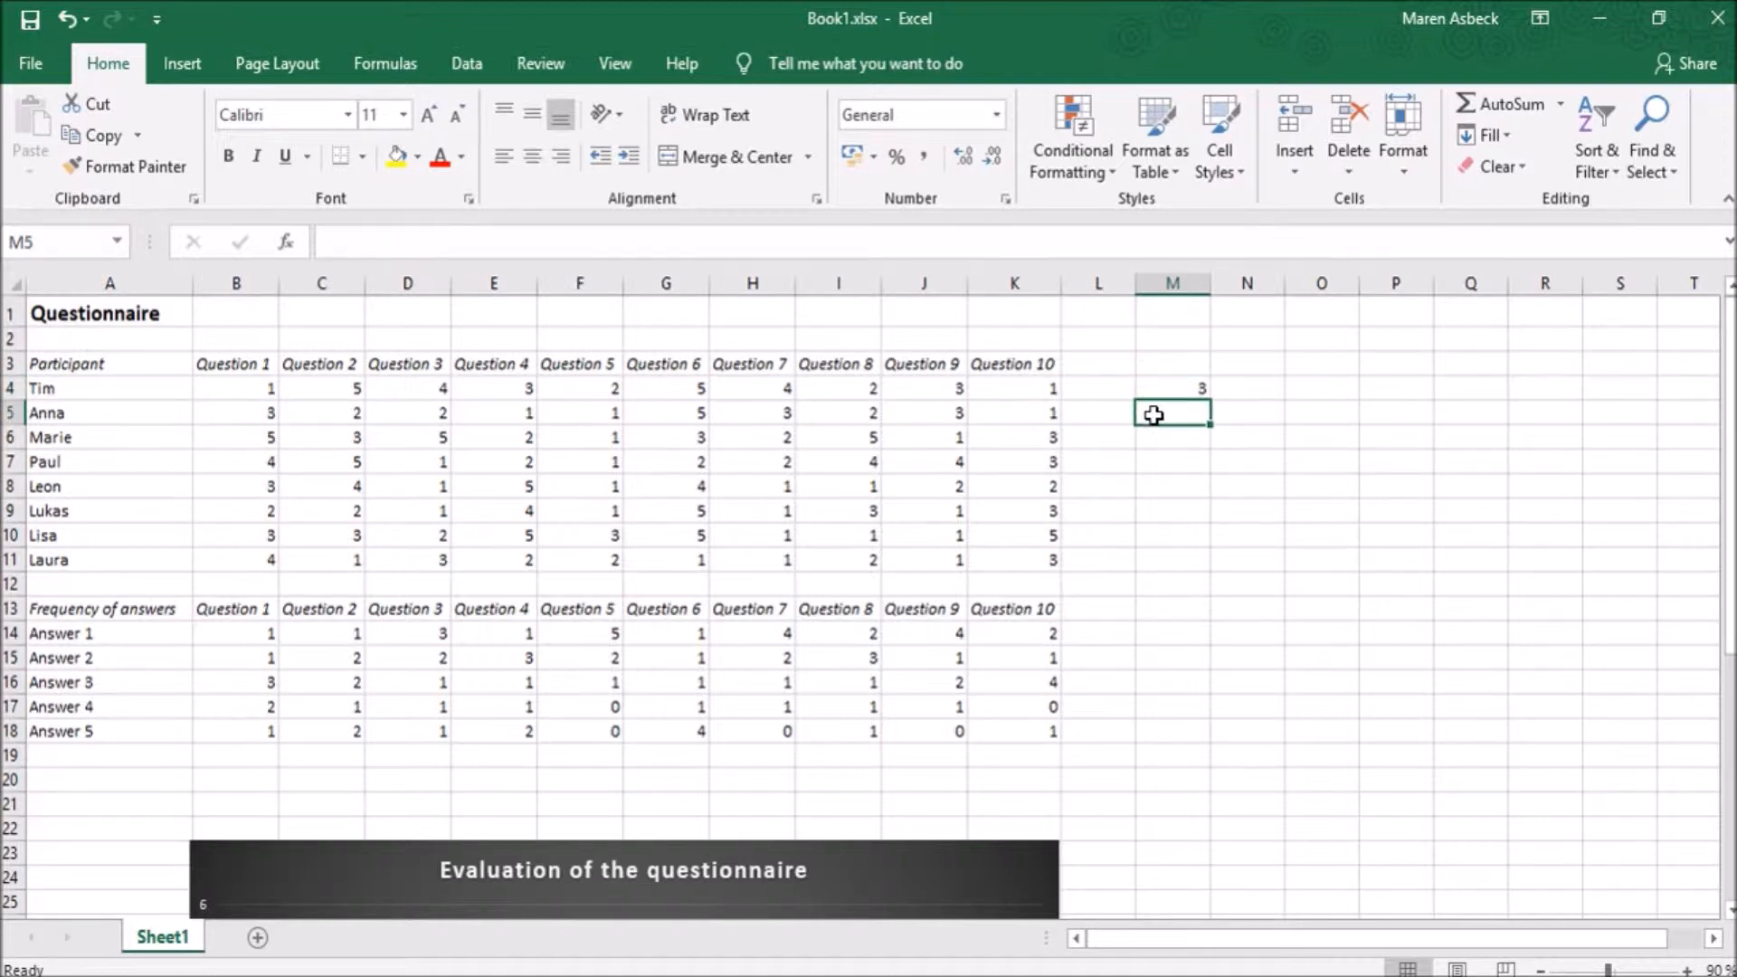
type("=SUM")
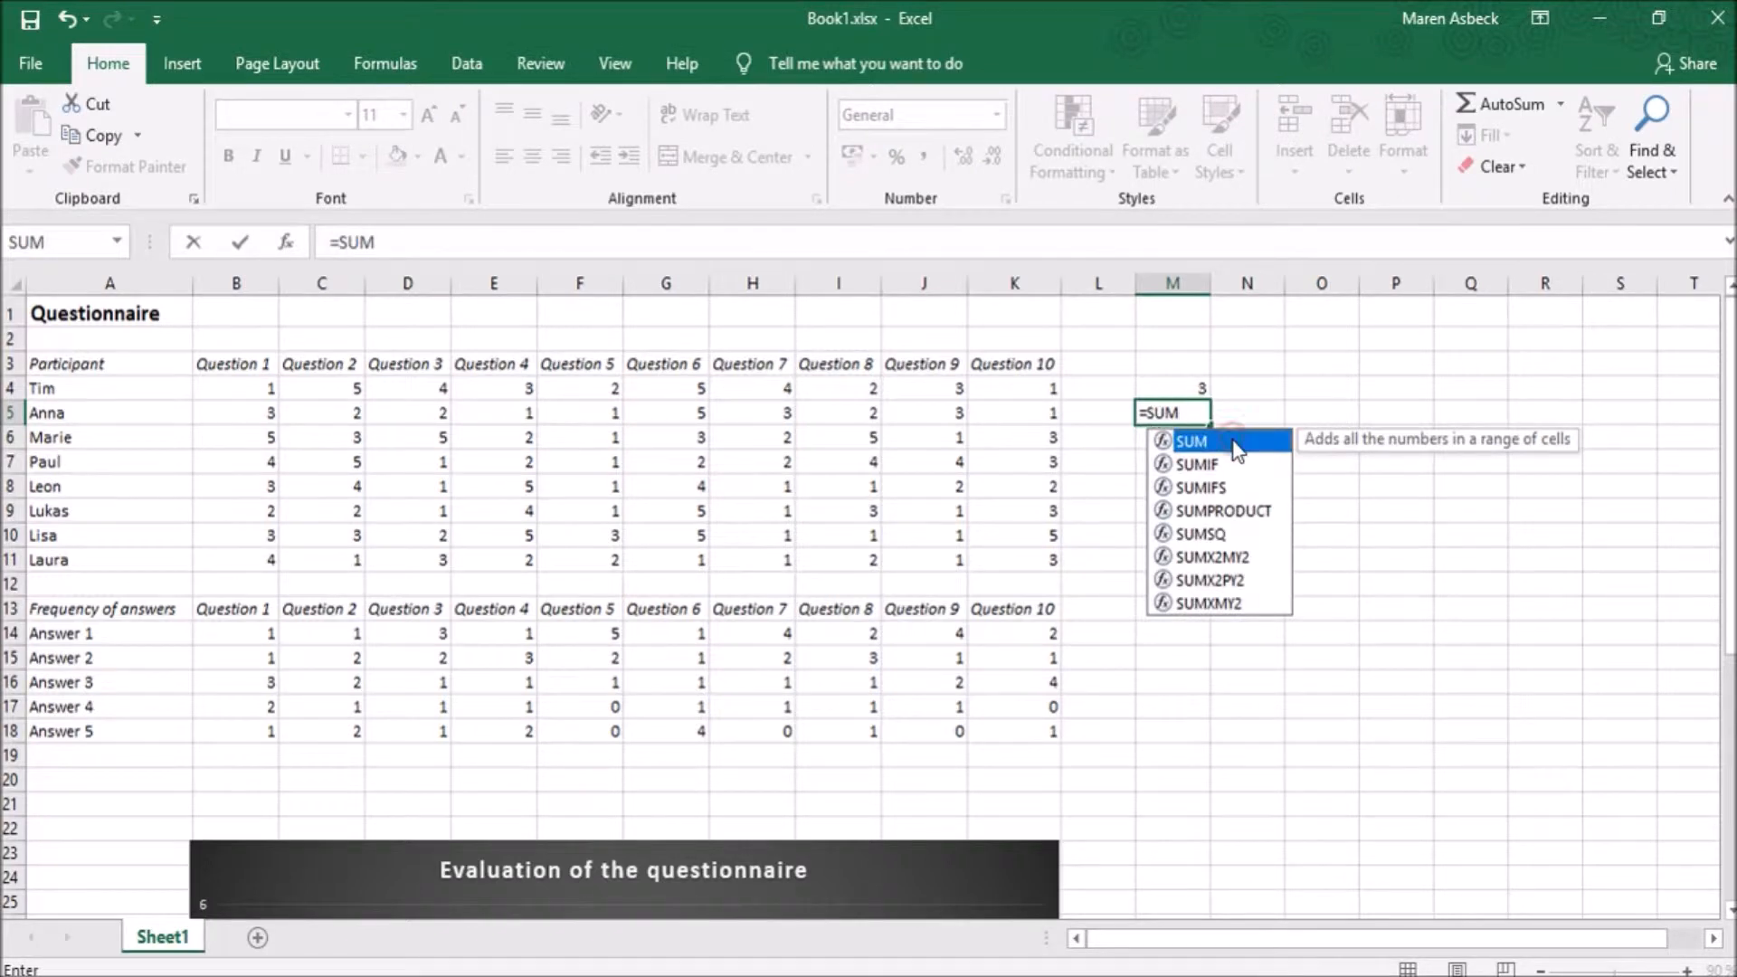
double_click(1236, 443)
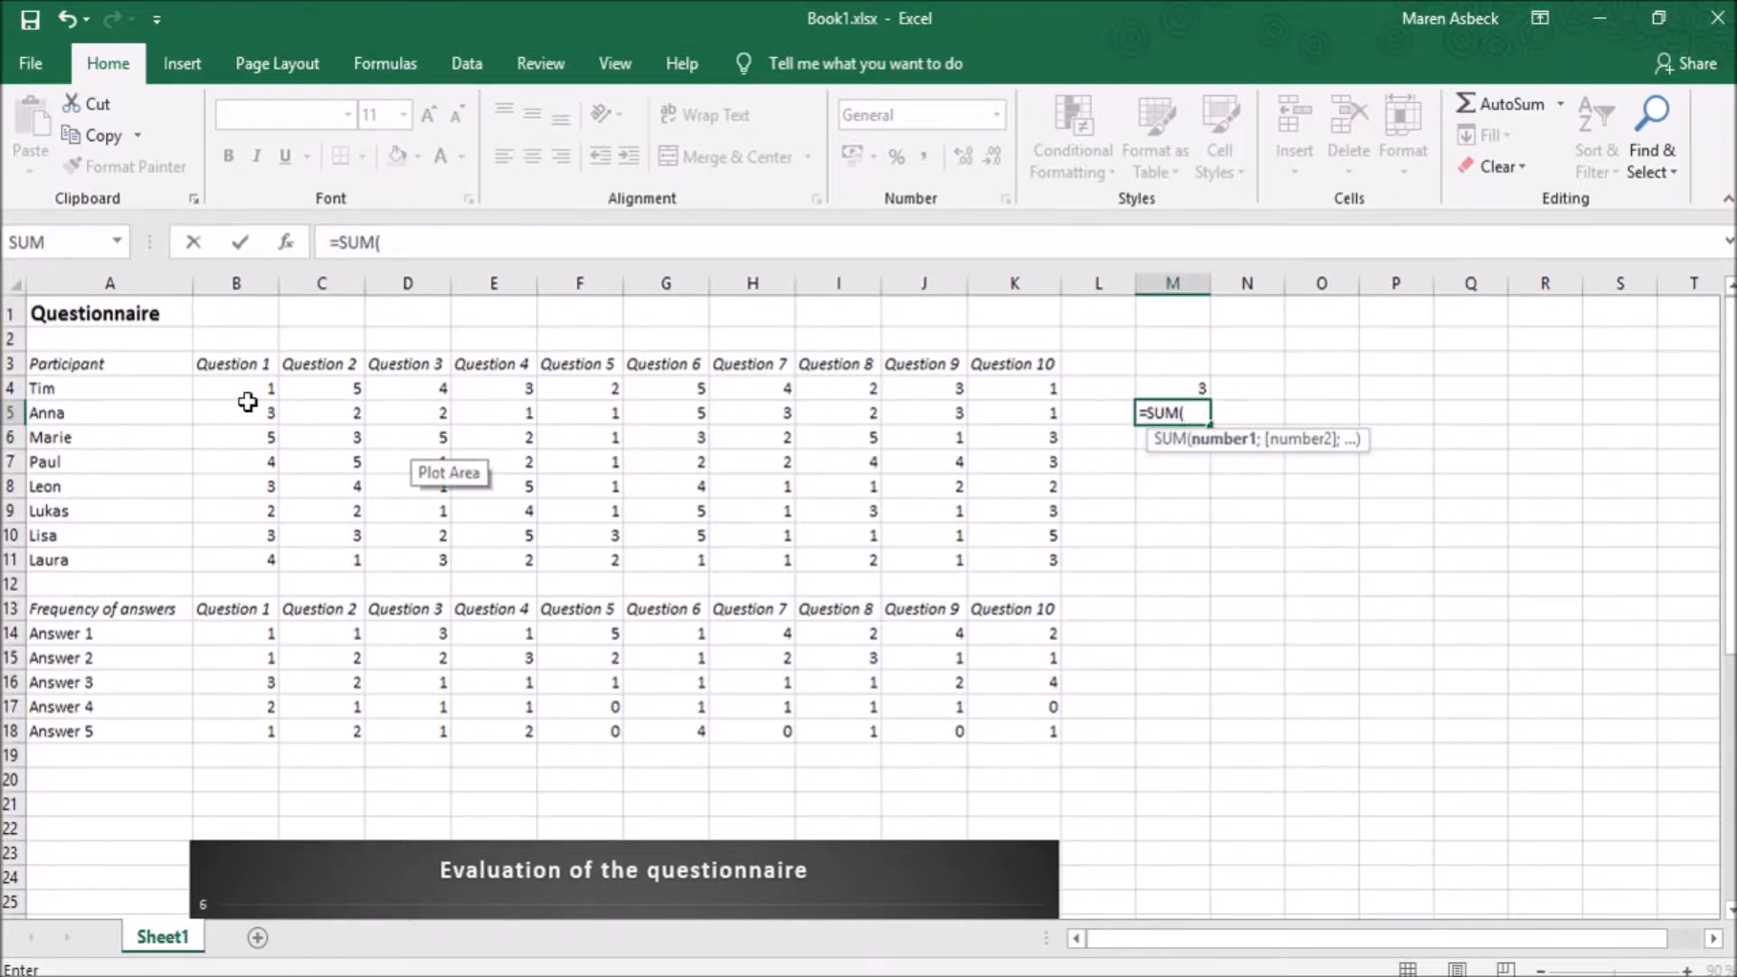
left_click_drag(237, 387, 238, 567)
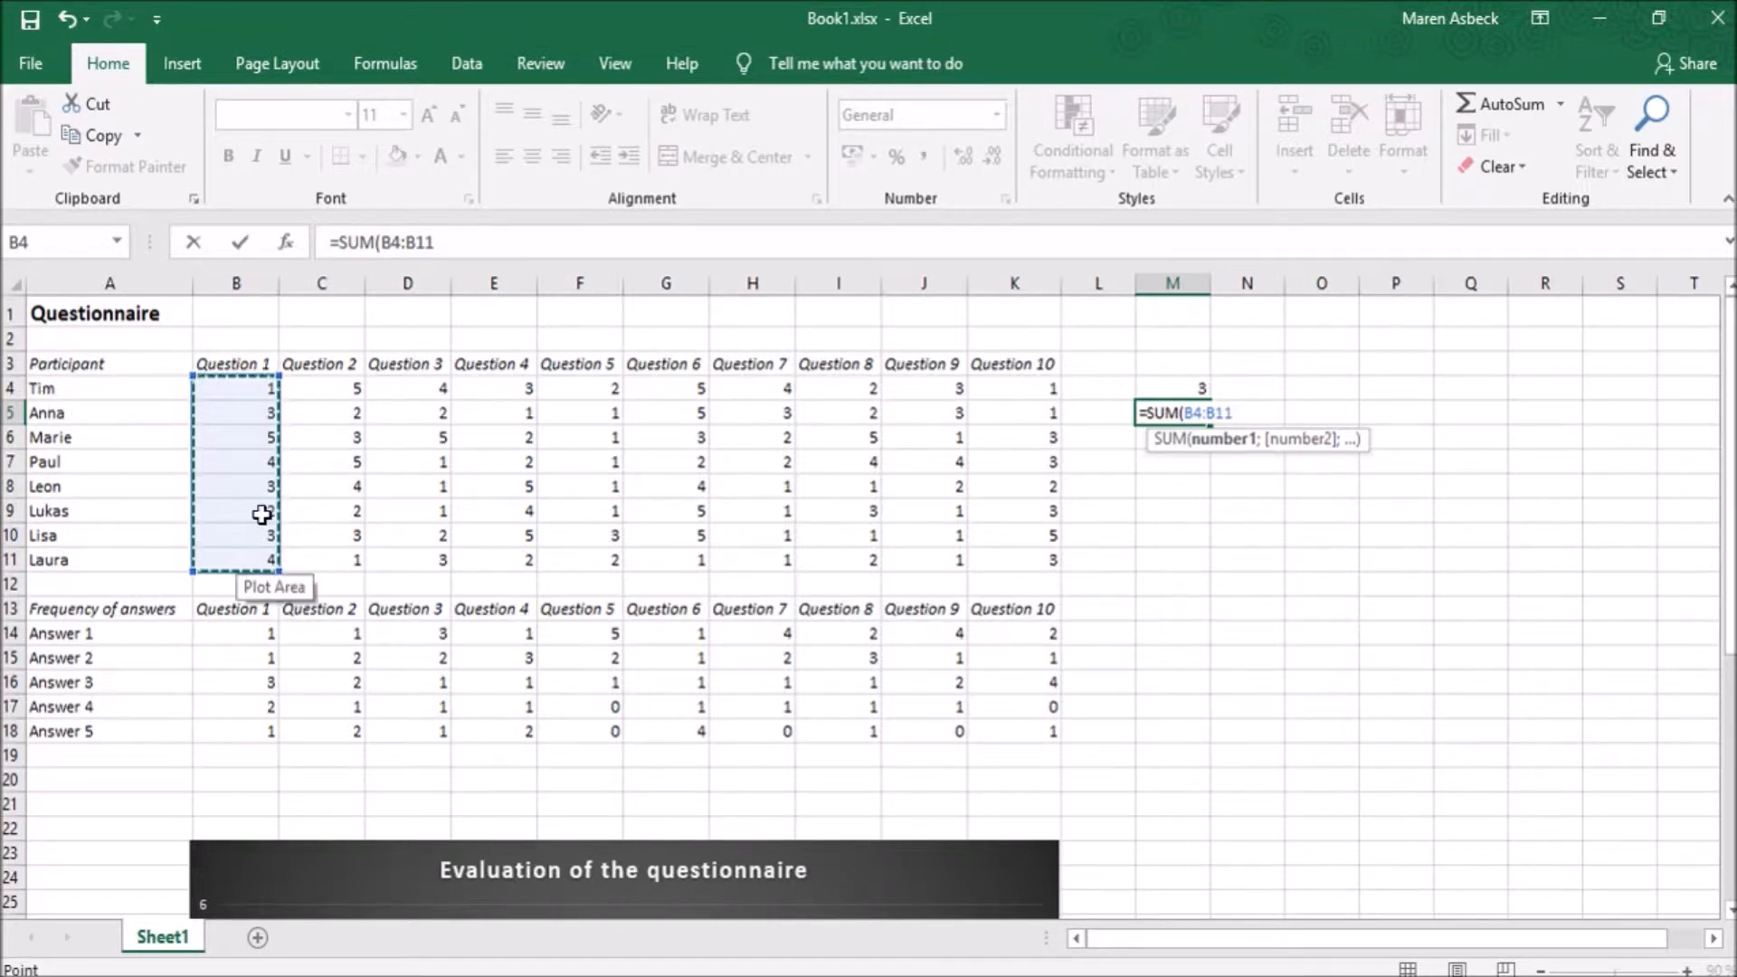
type(")")
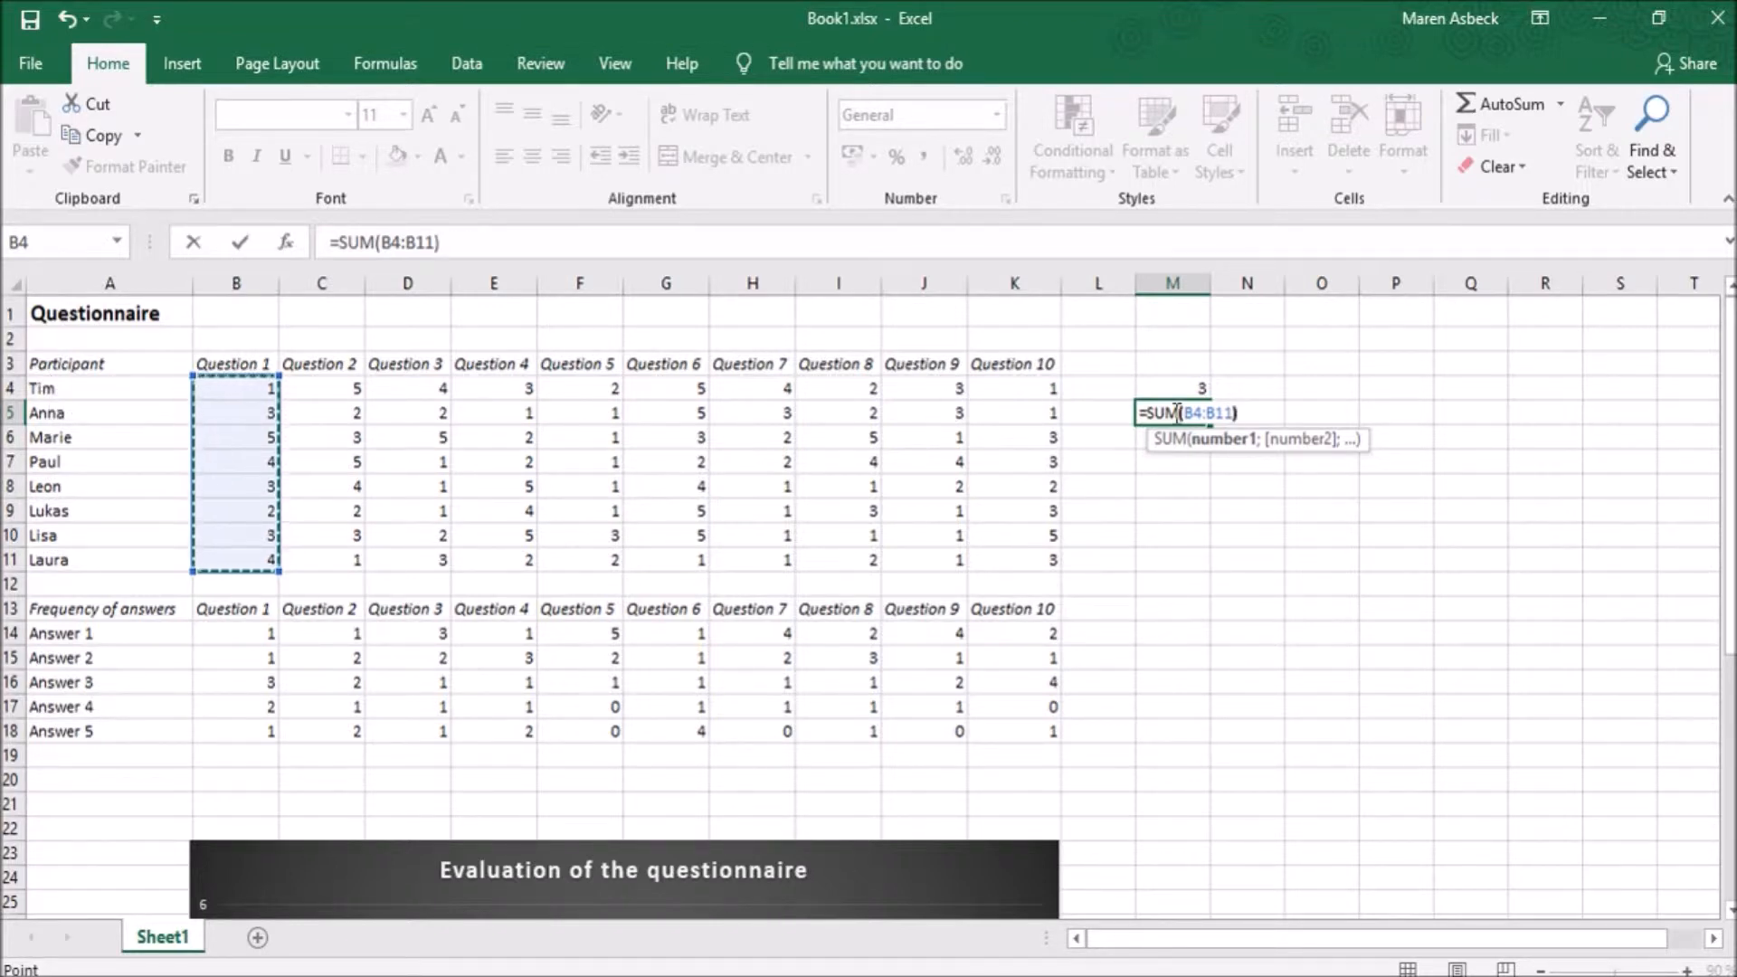
key("Return")
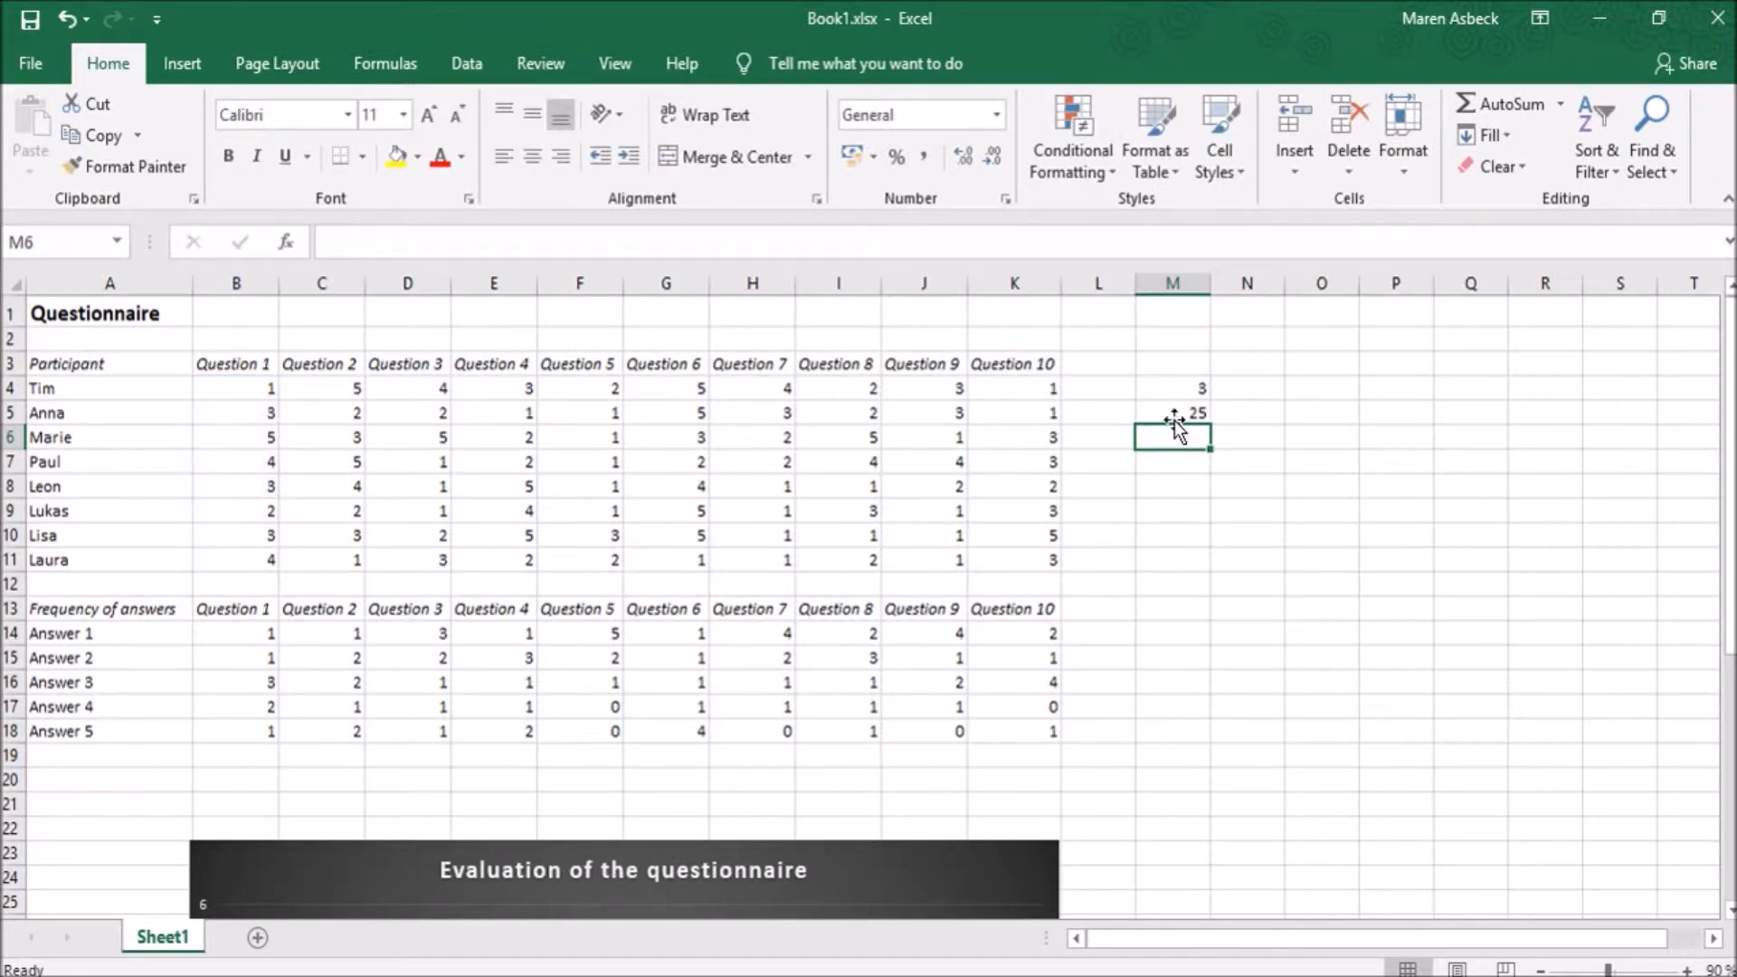
left_click(1174, 420)
left_click(202, 388)
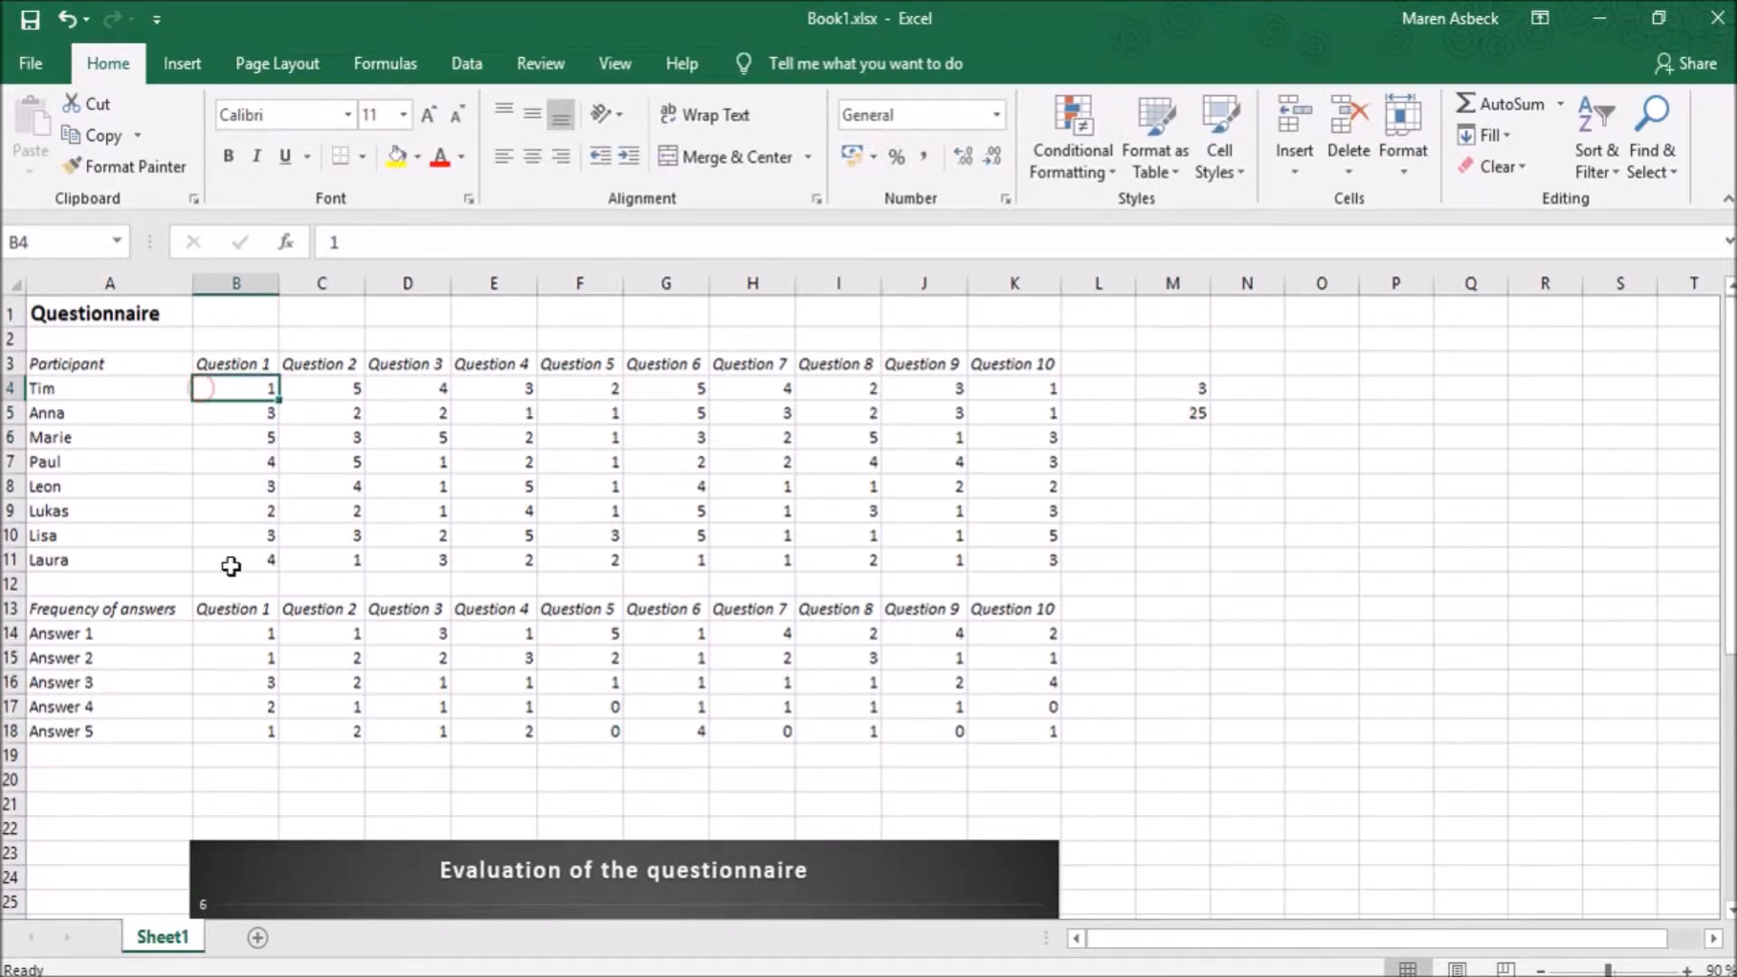
- Enter an AVERAGE formula in cell M6 for the Question 2 answers in the range C4:C11
left_click(1176, 443)
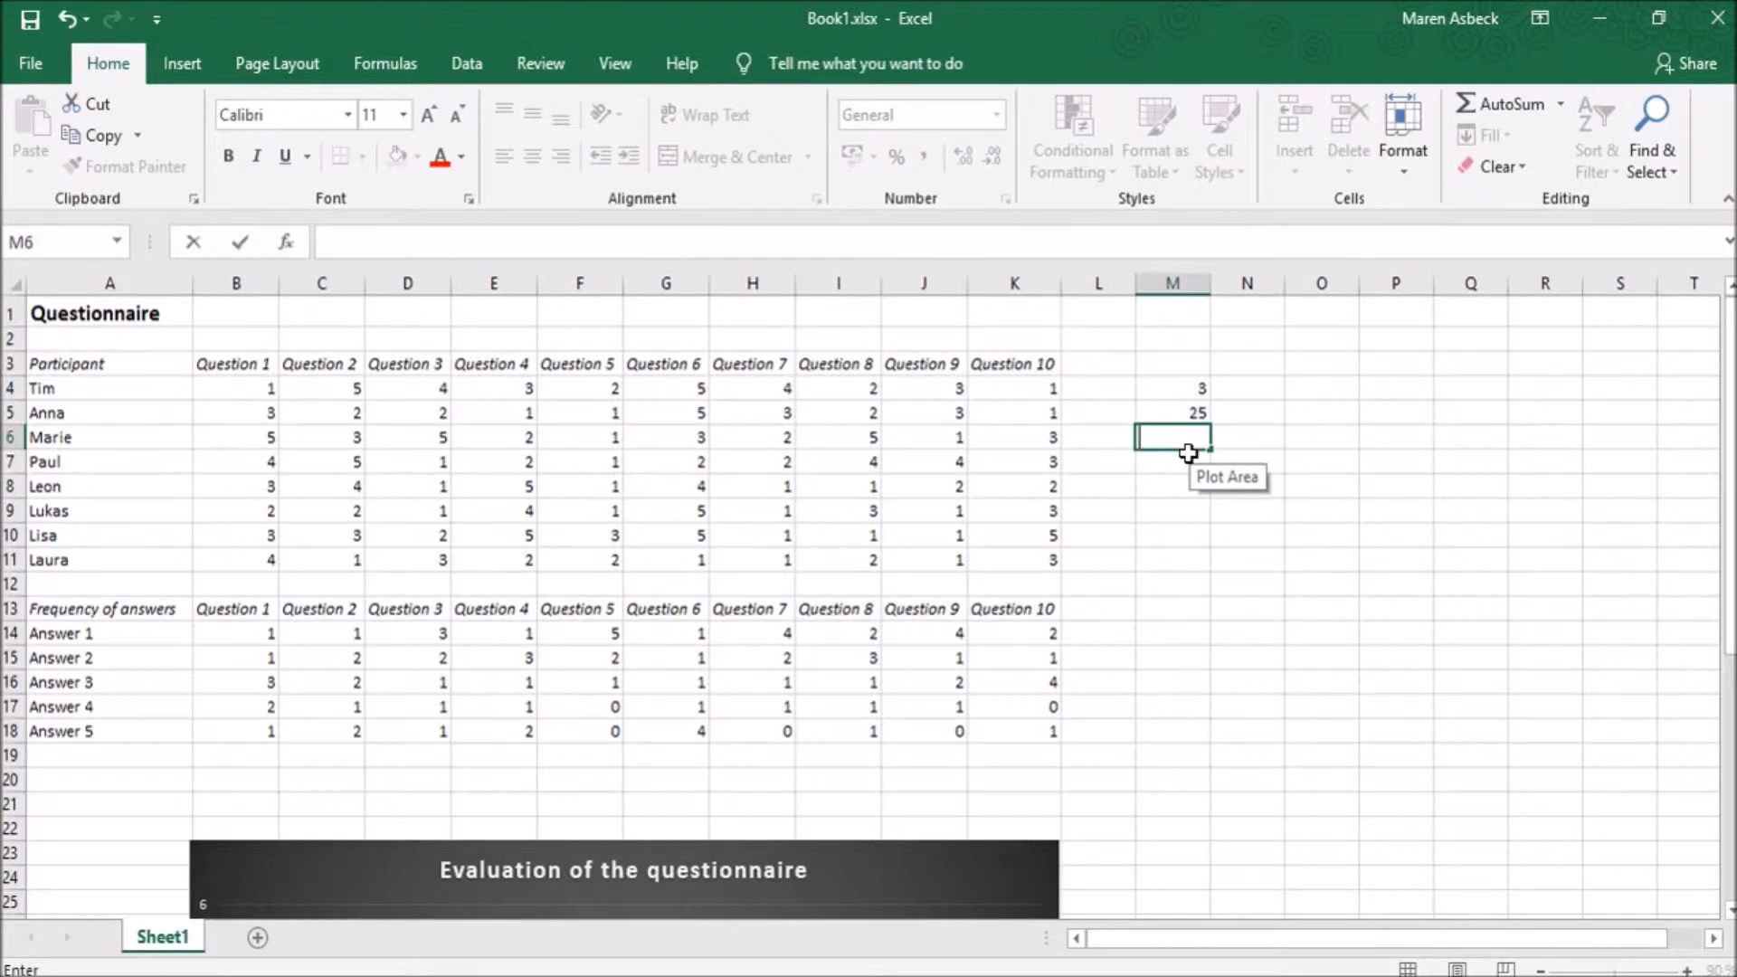
type("=A")
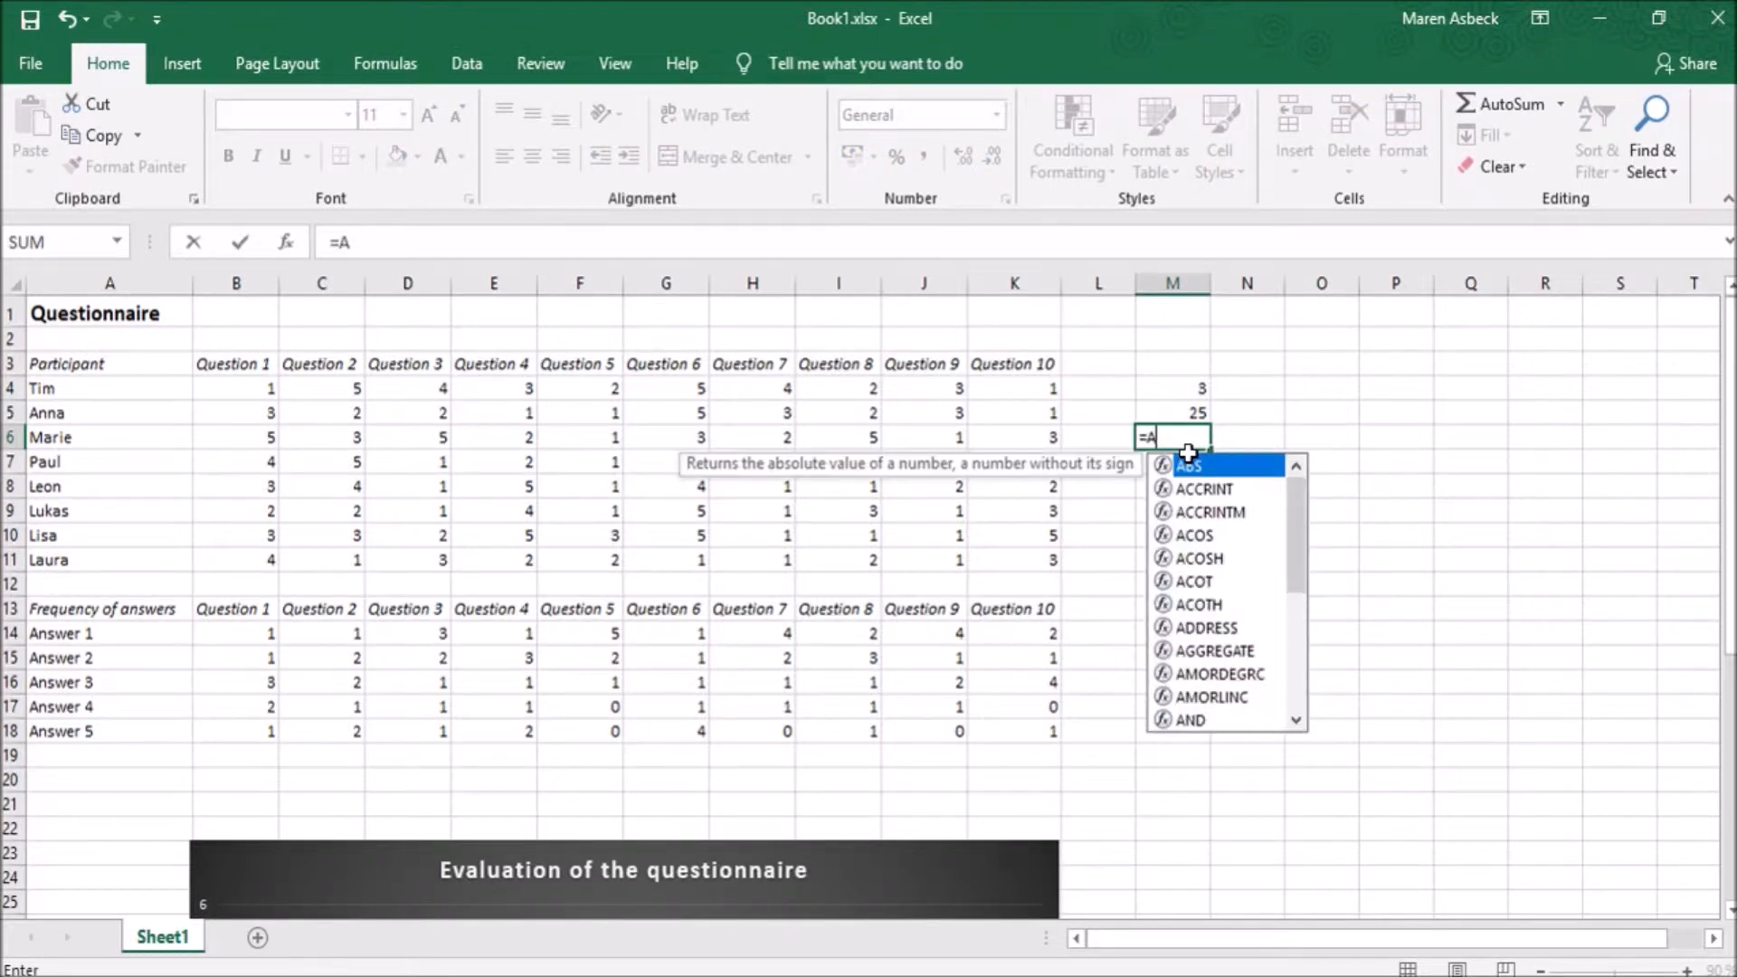
type("ve")
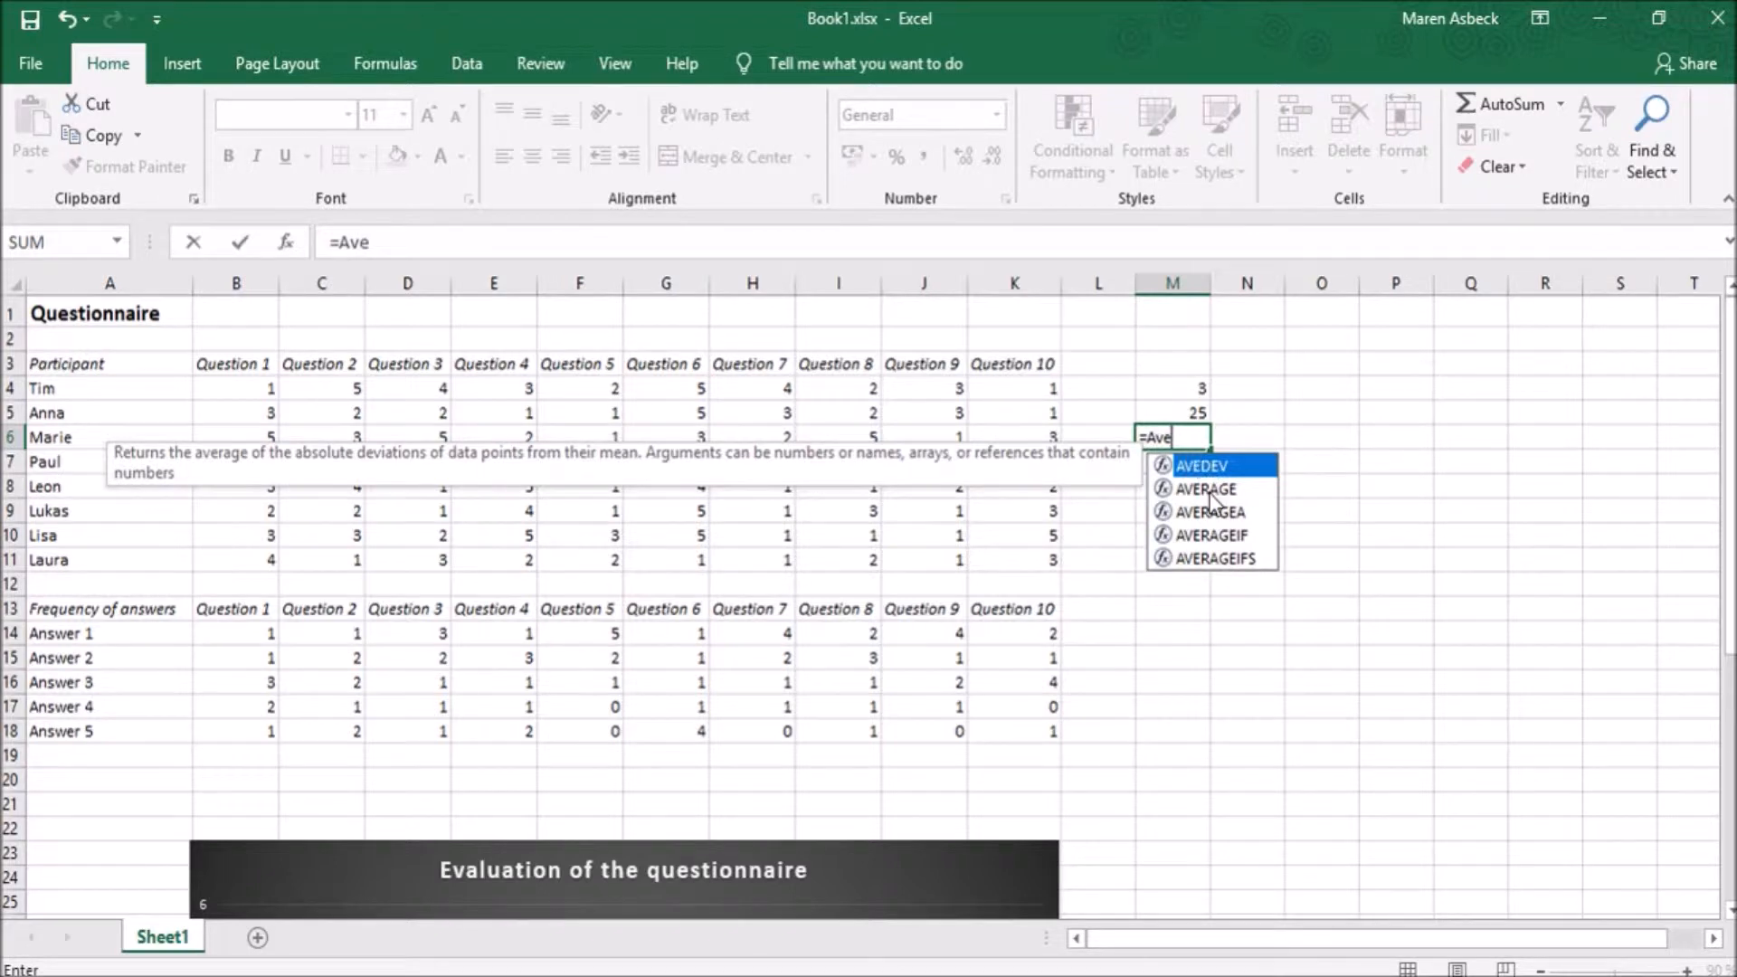
double_click(1209, 489)
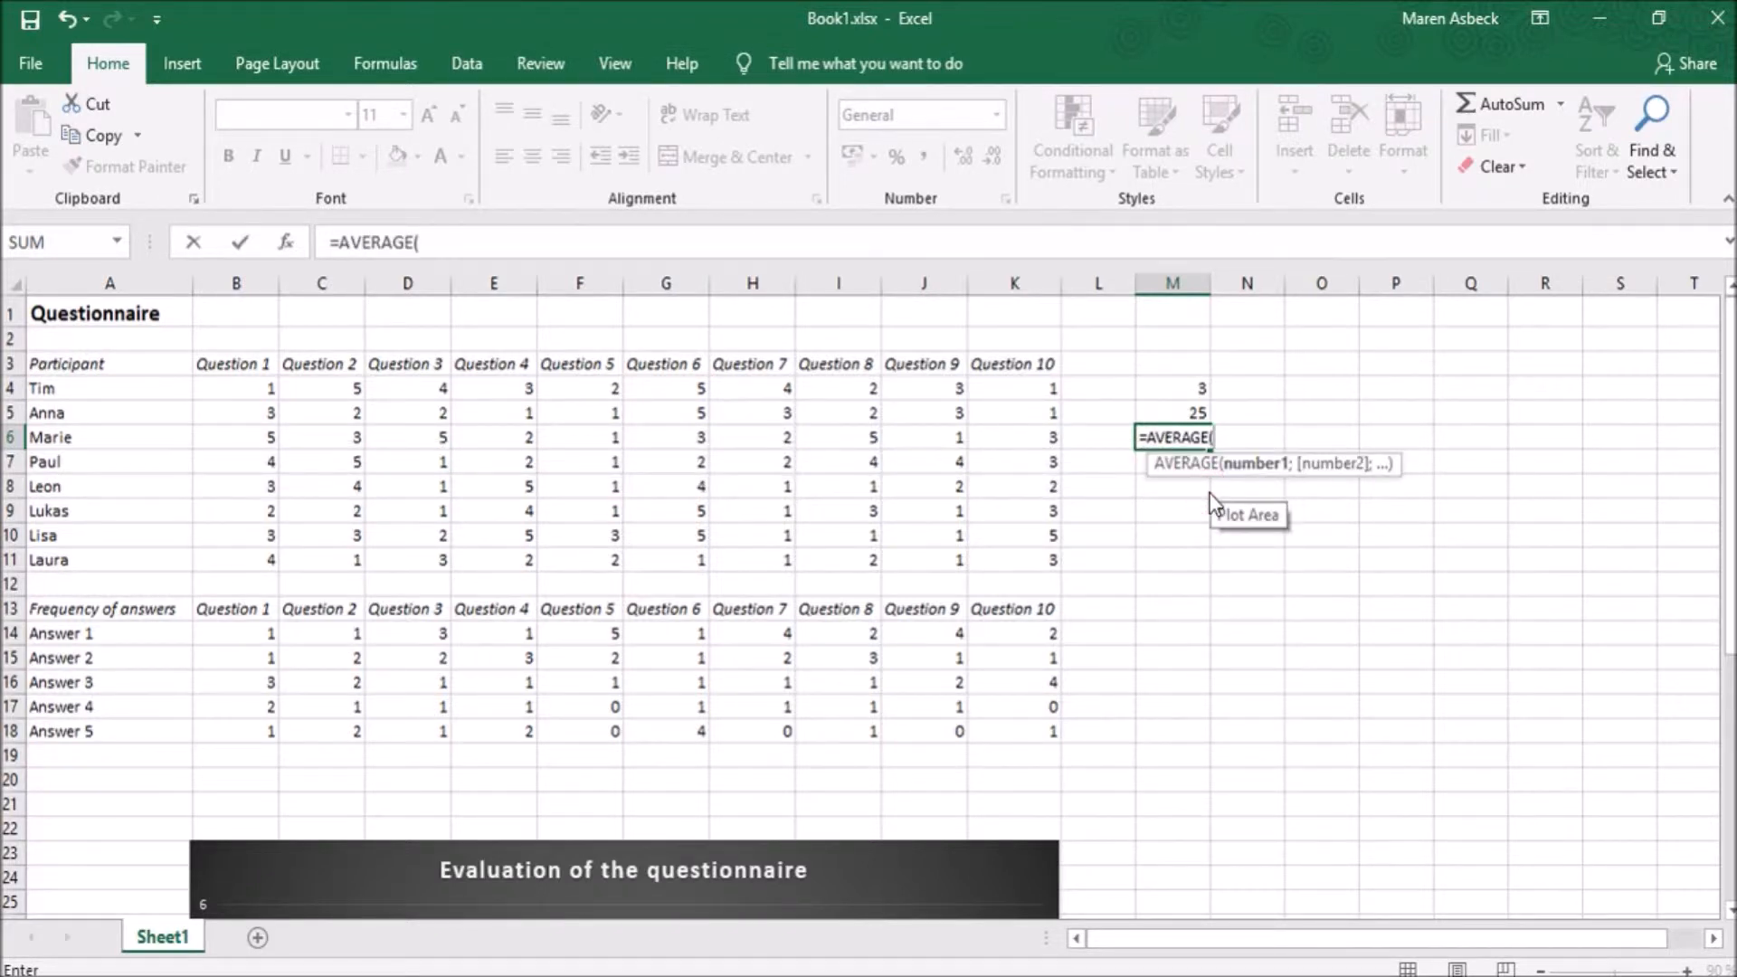
left_click(323, 388)
left_click_drag(323, 388, 334, 554)
type(")")
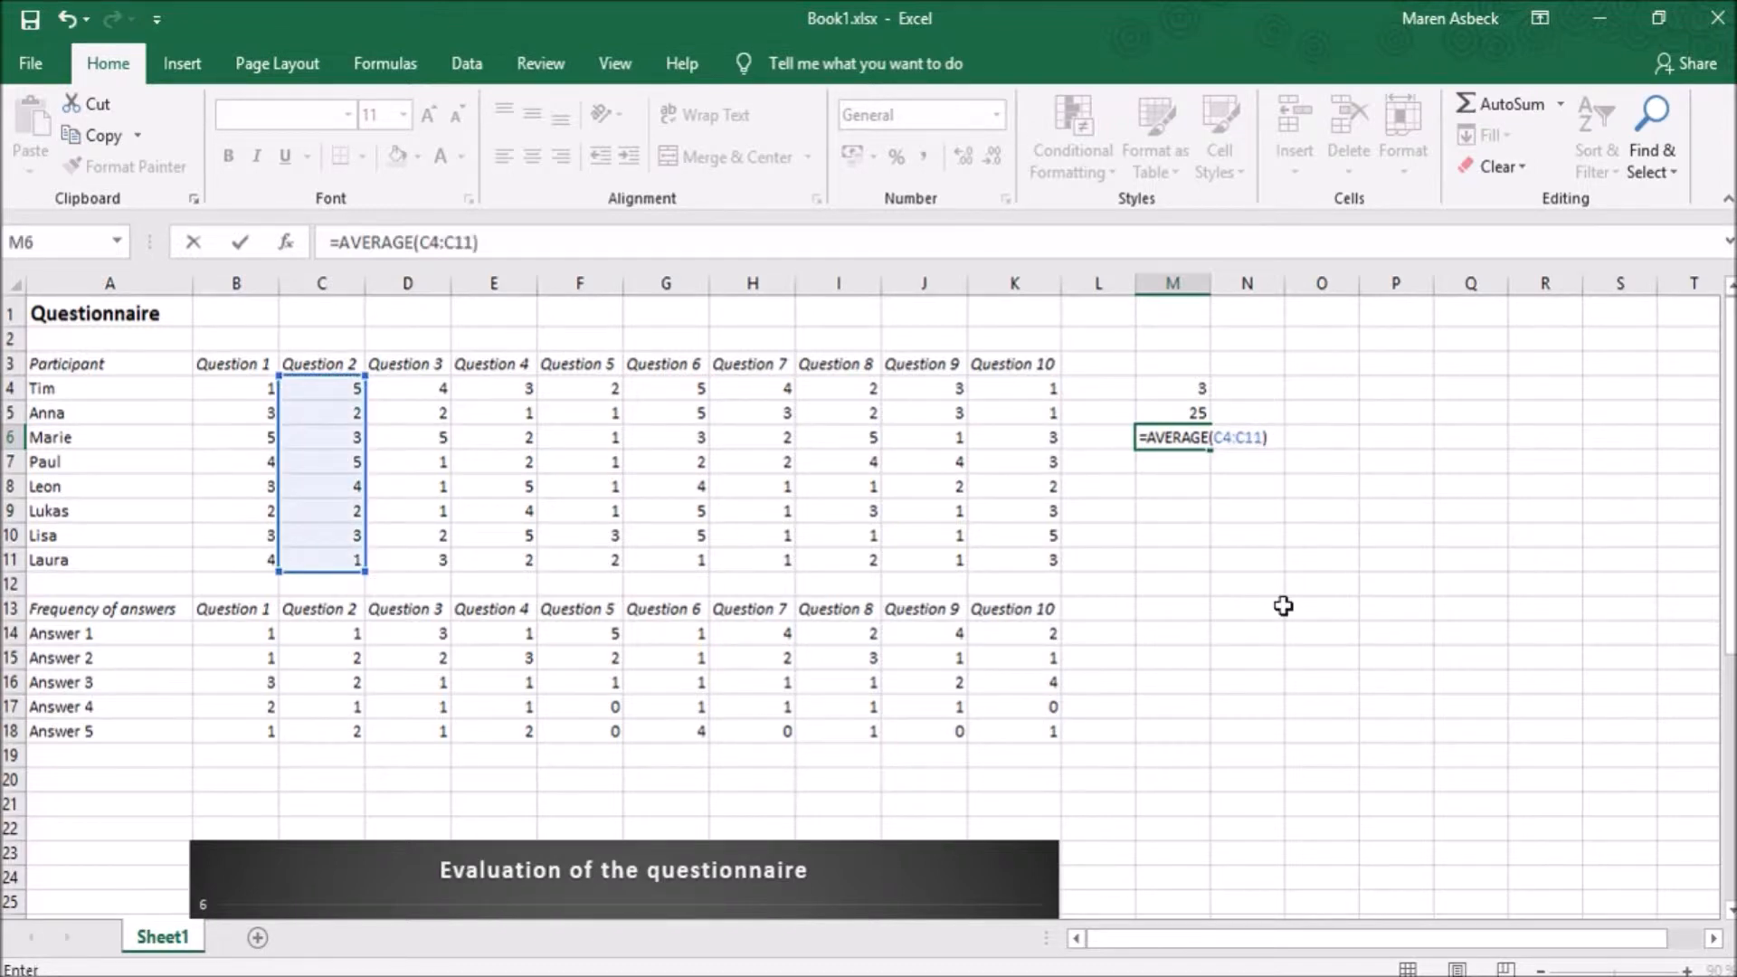
key("Return")
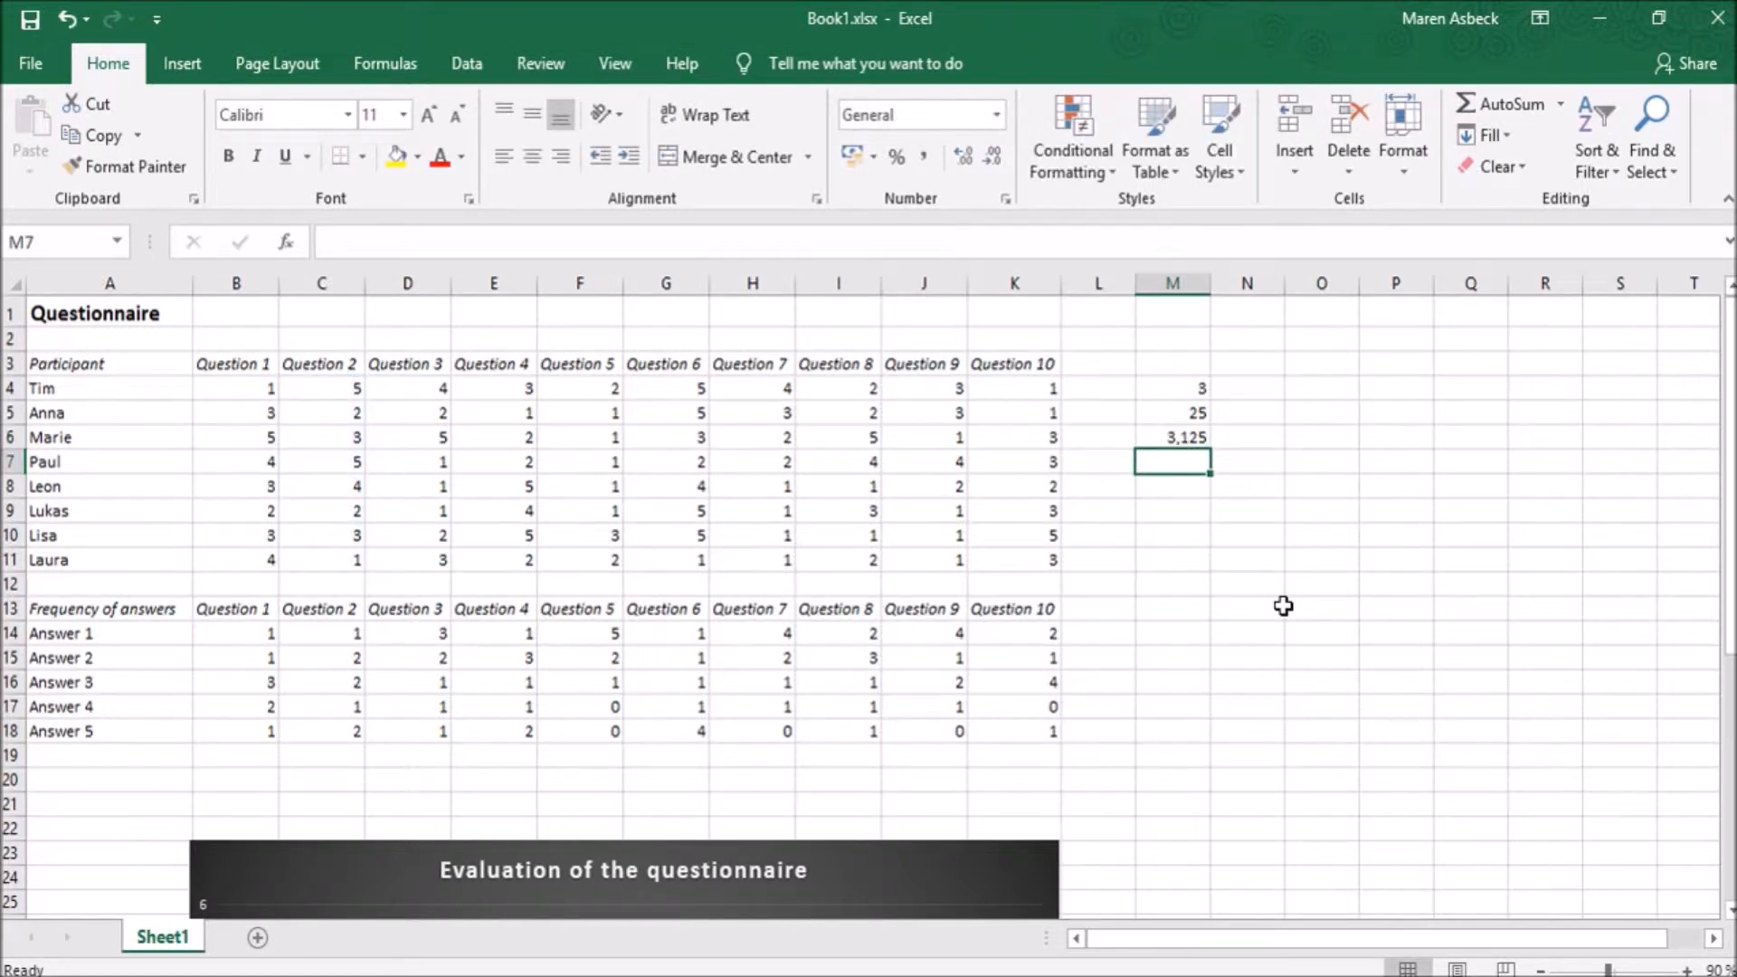
left_click(1153, 438)
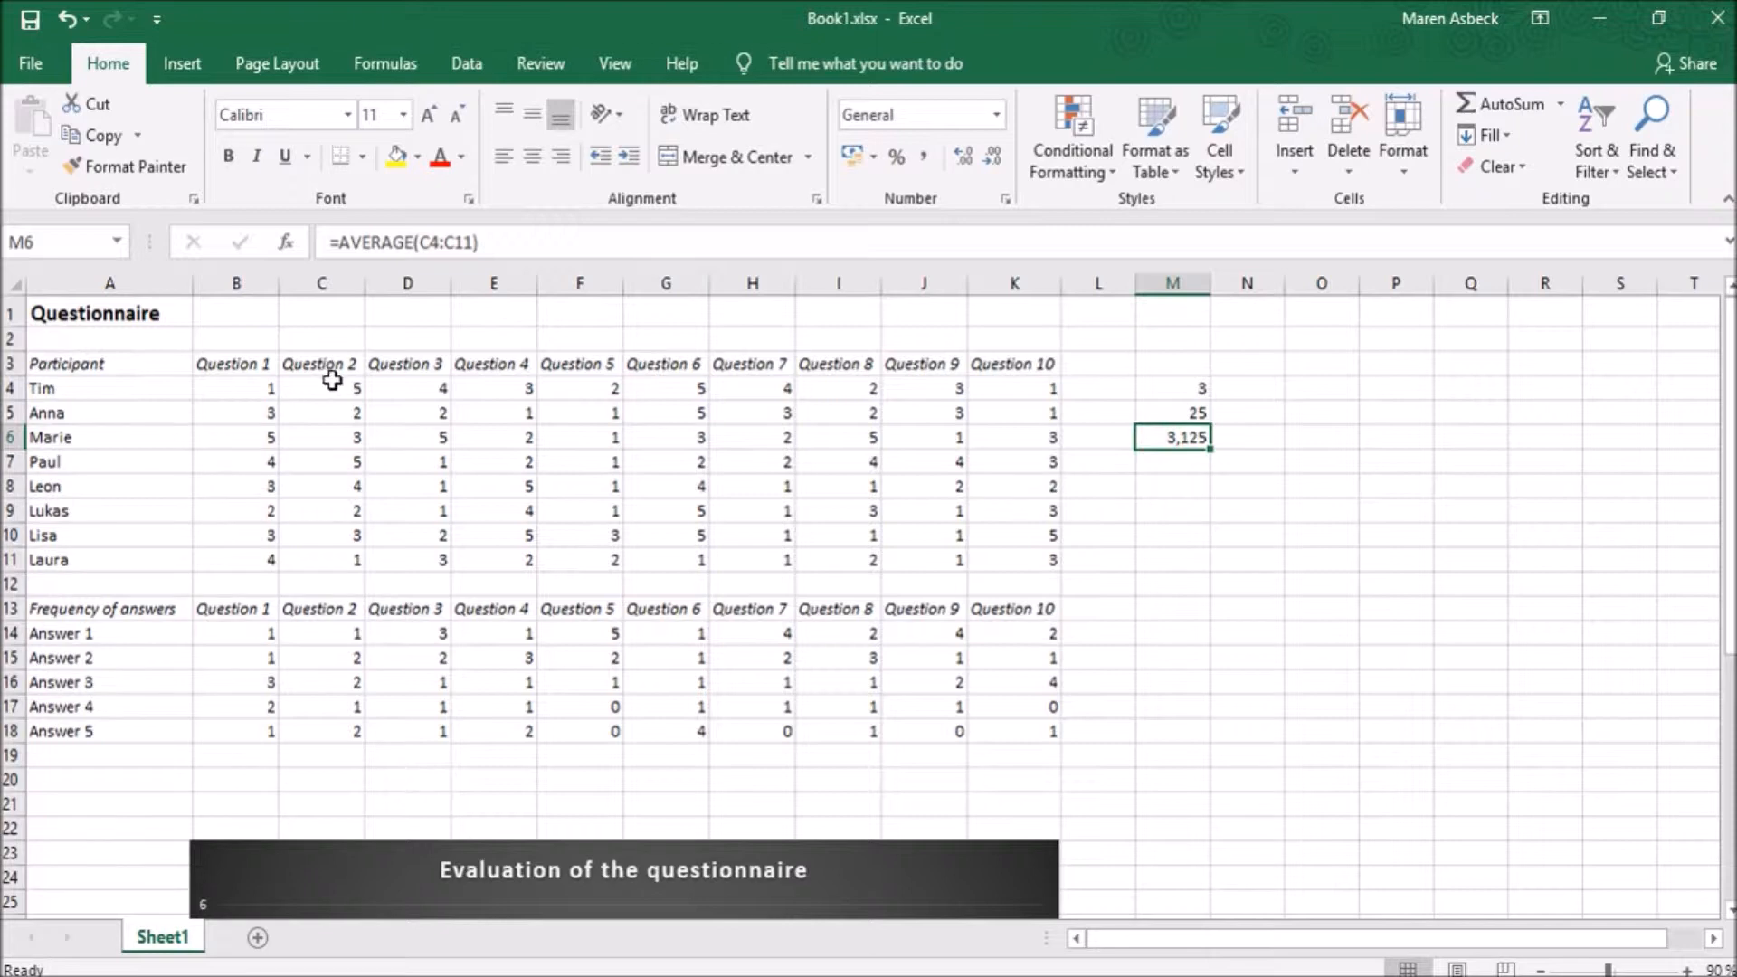
left_click(313, 552)
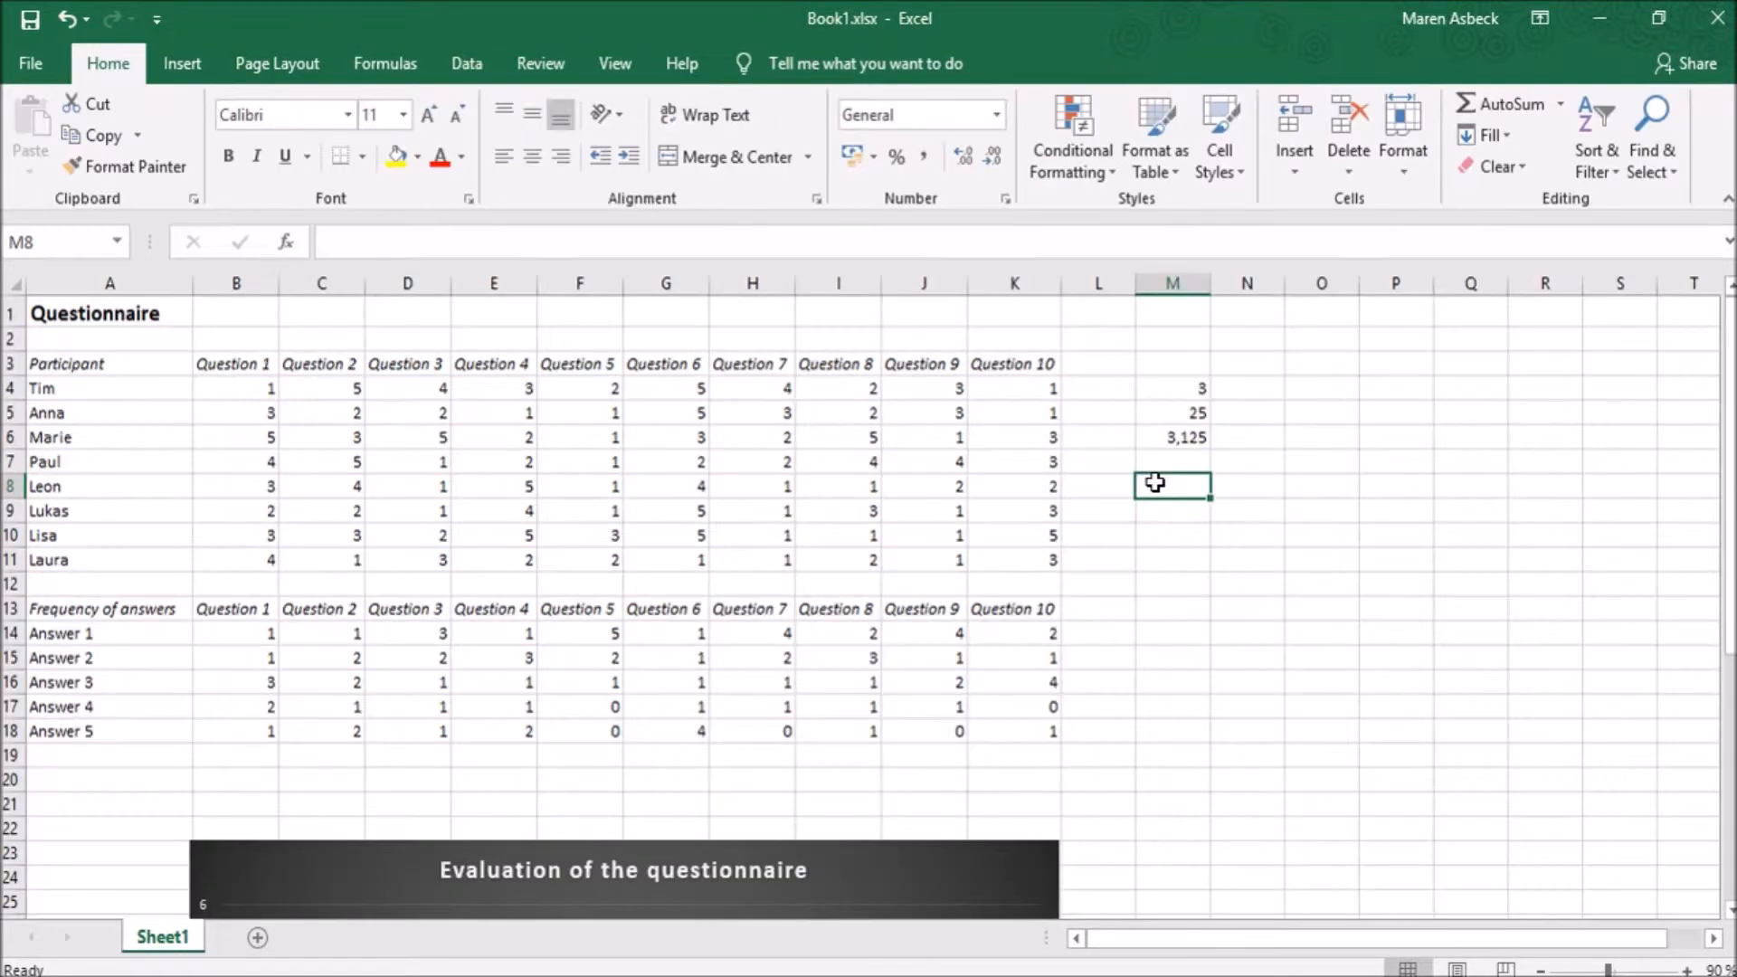
- Enter a MAX formula in cell M8 for the Question 4 answers in the range E4:E11
type("=")
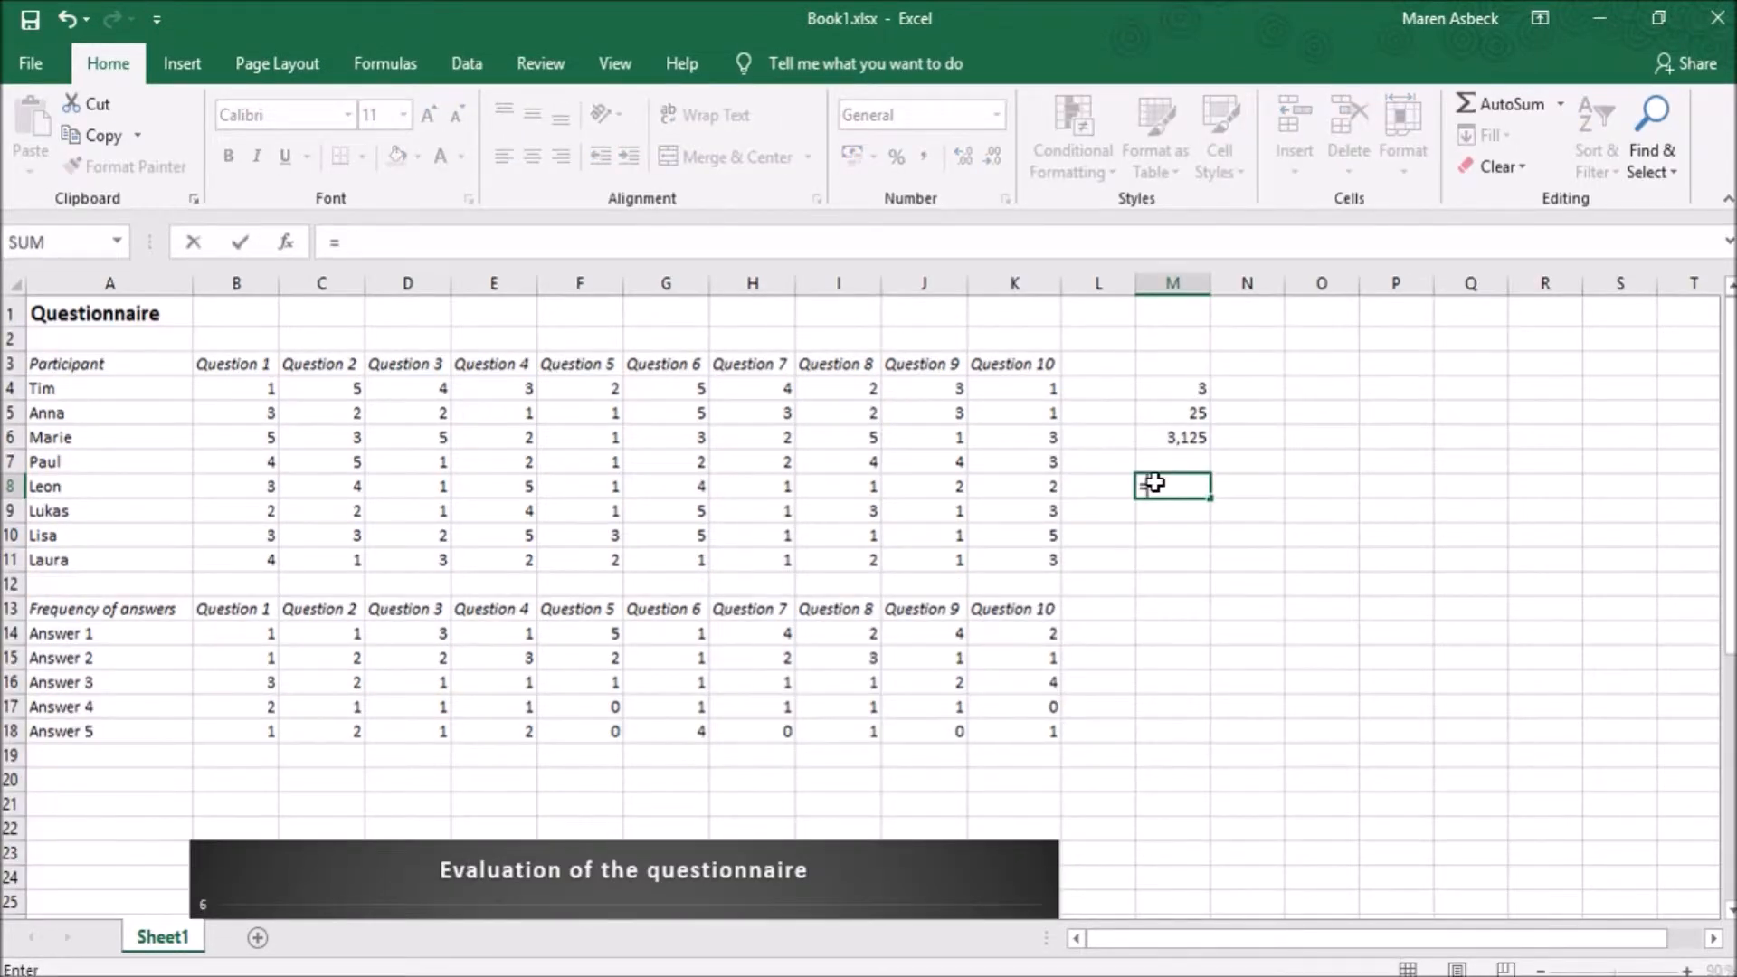
type("Max")
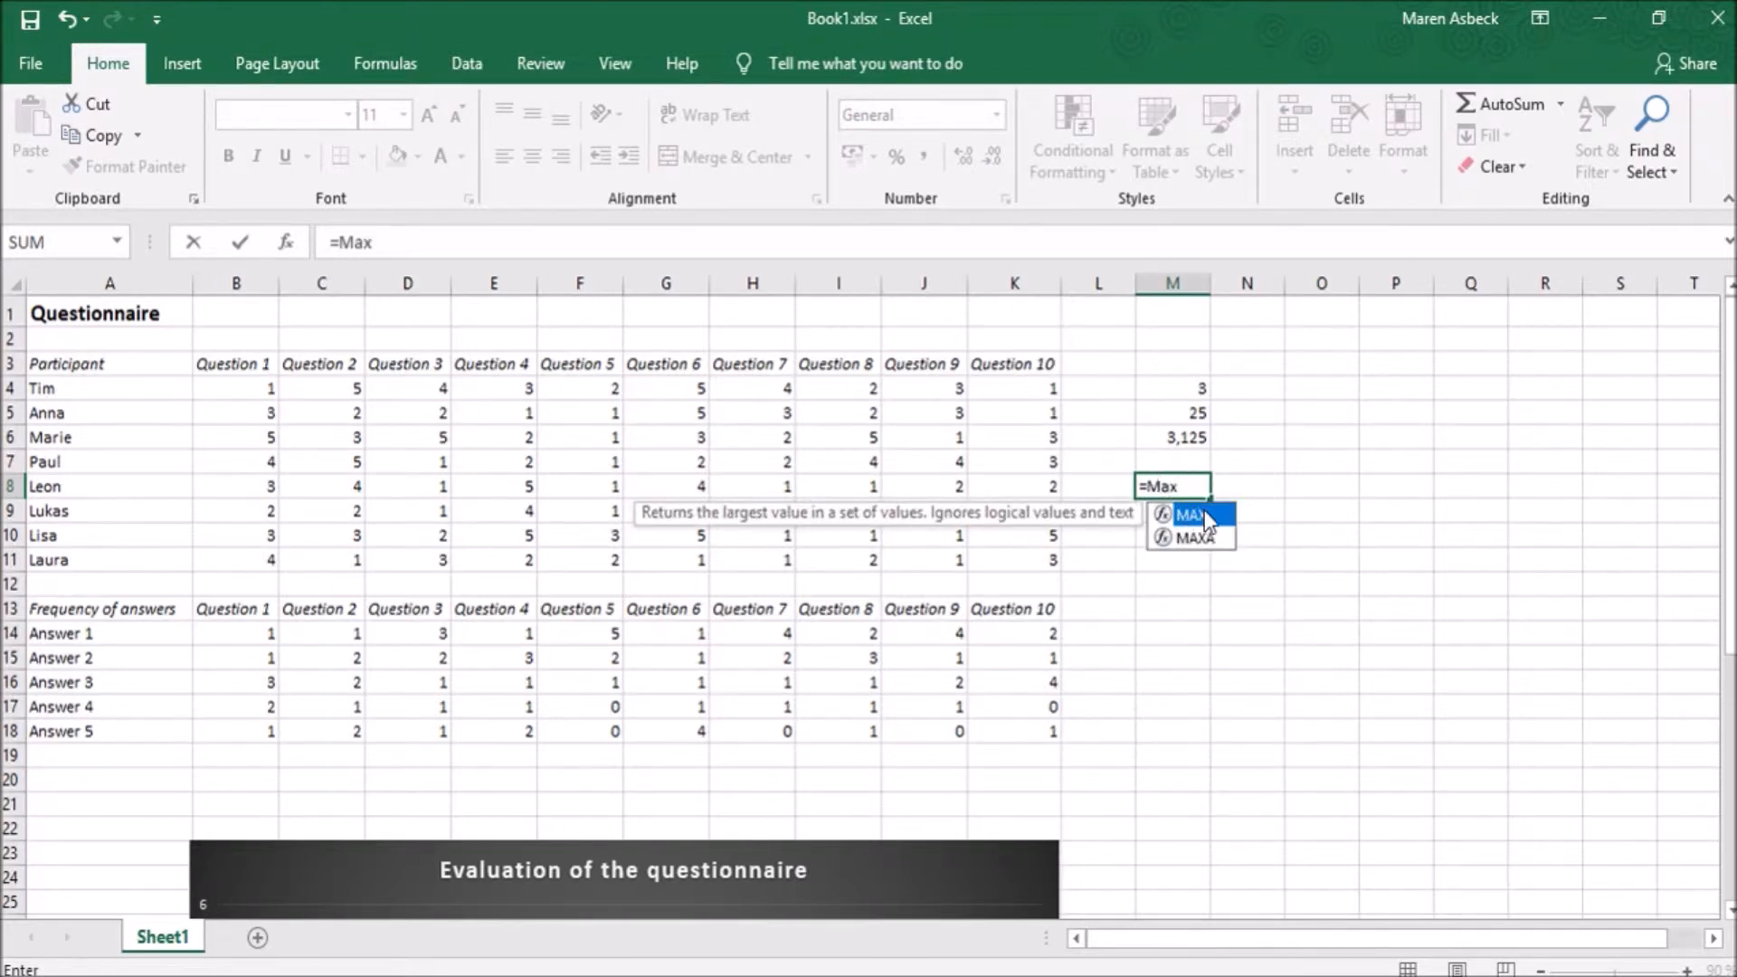
double_click(1196, 514)
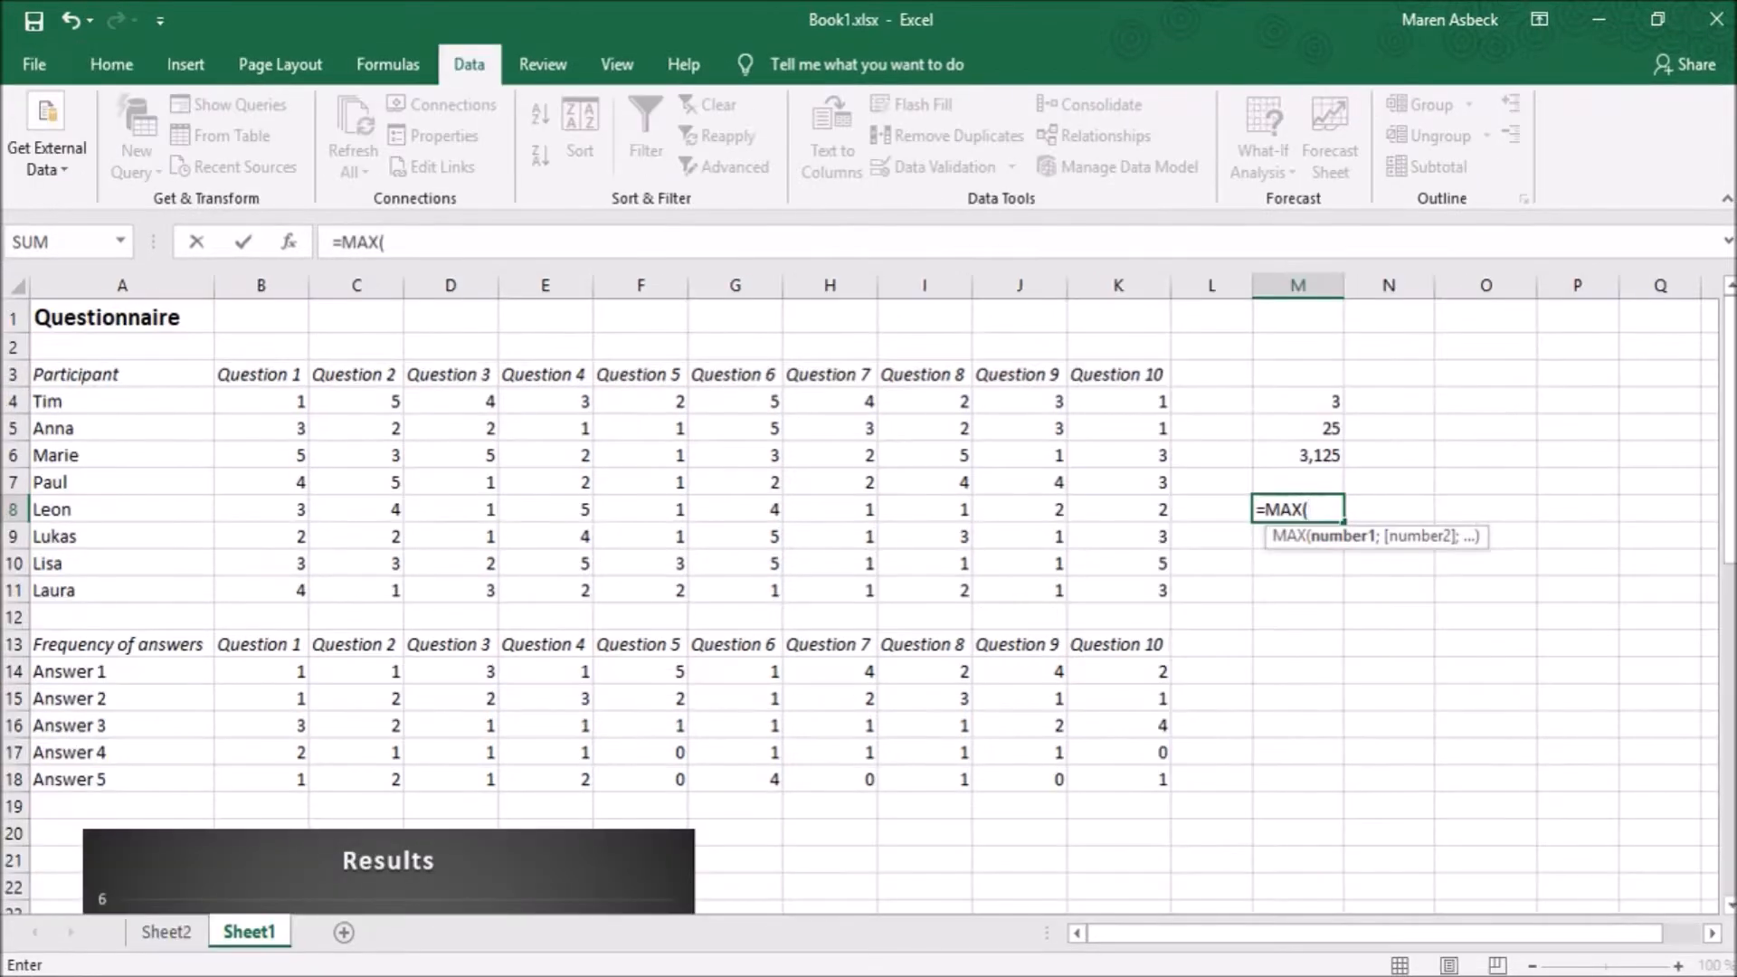
left_click(546, 400)
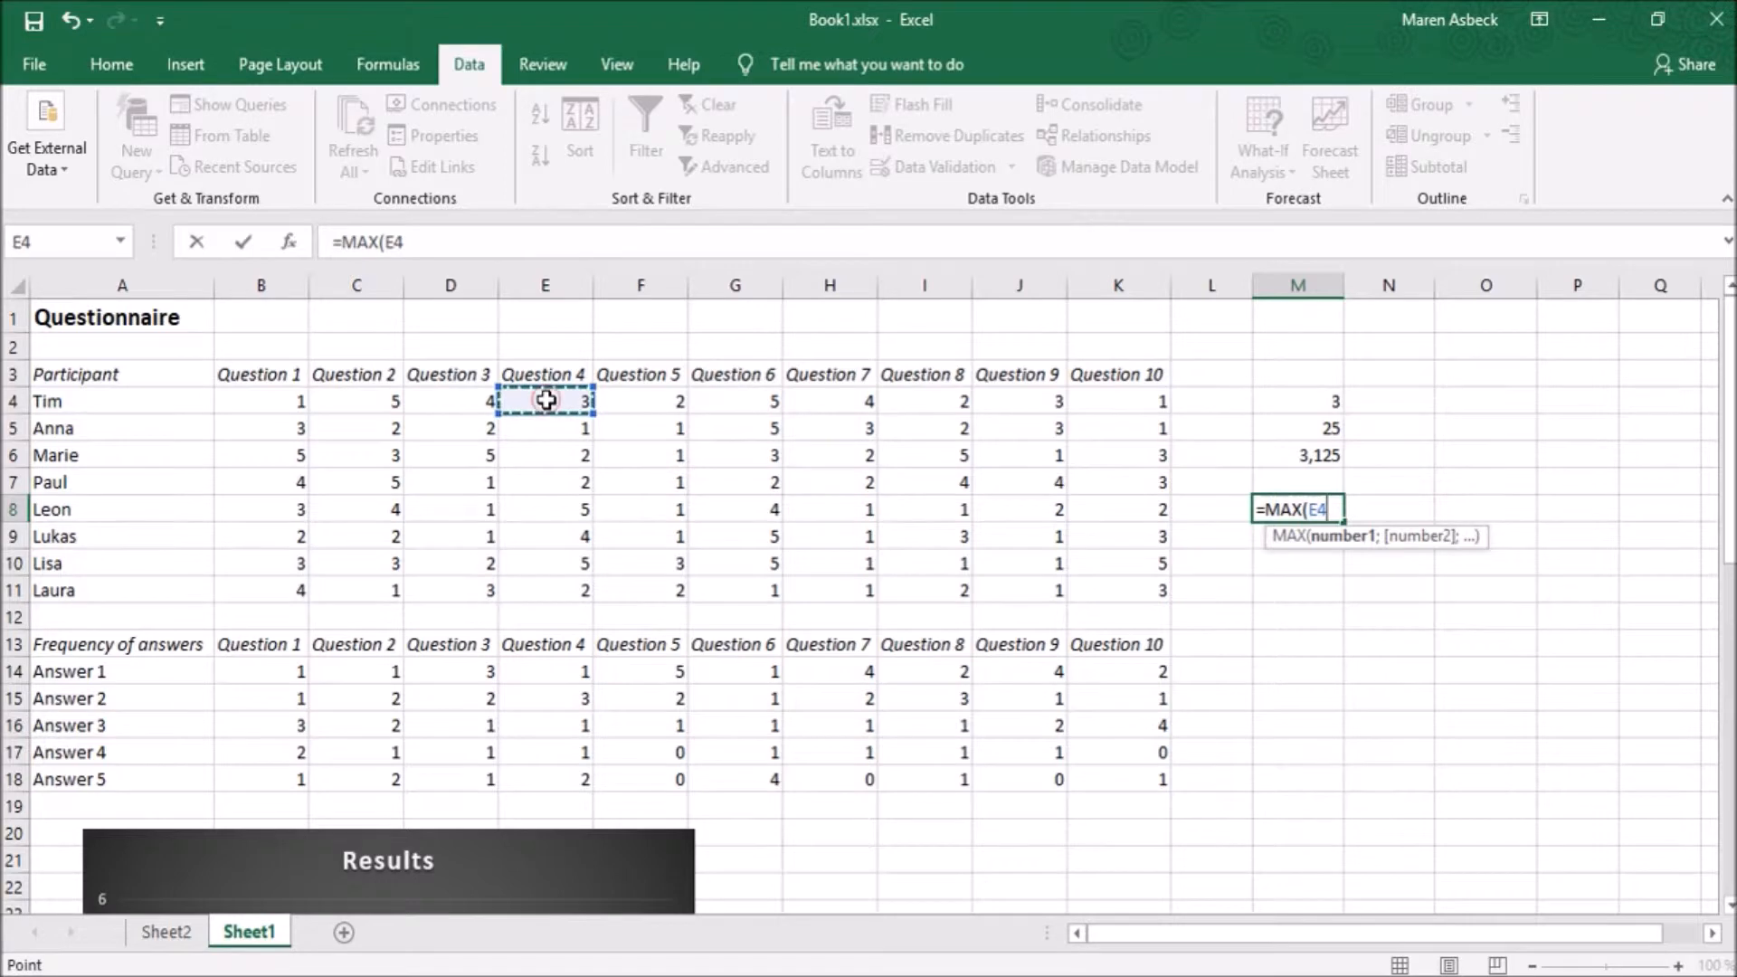
left_click_drag(546, 400, 550, 584)
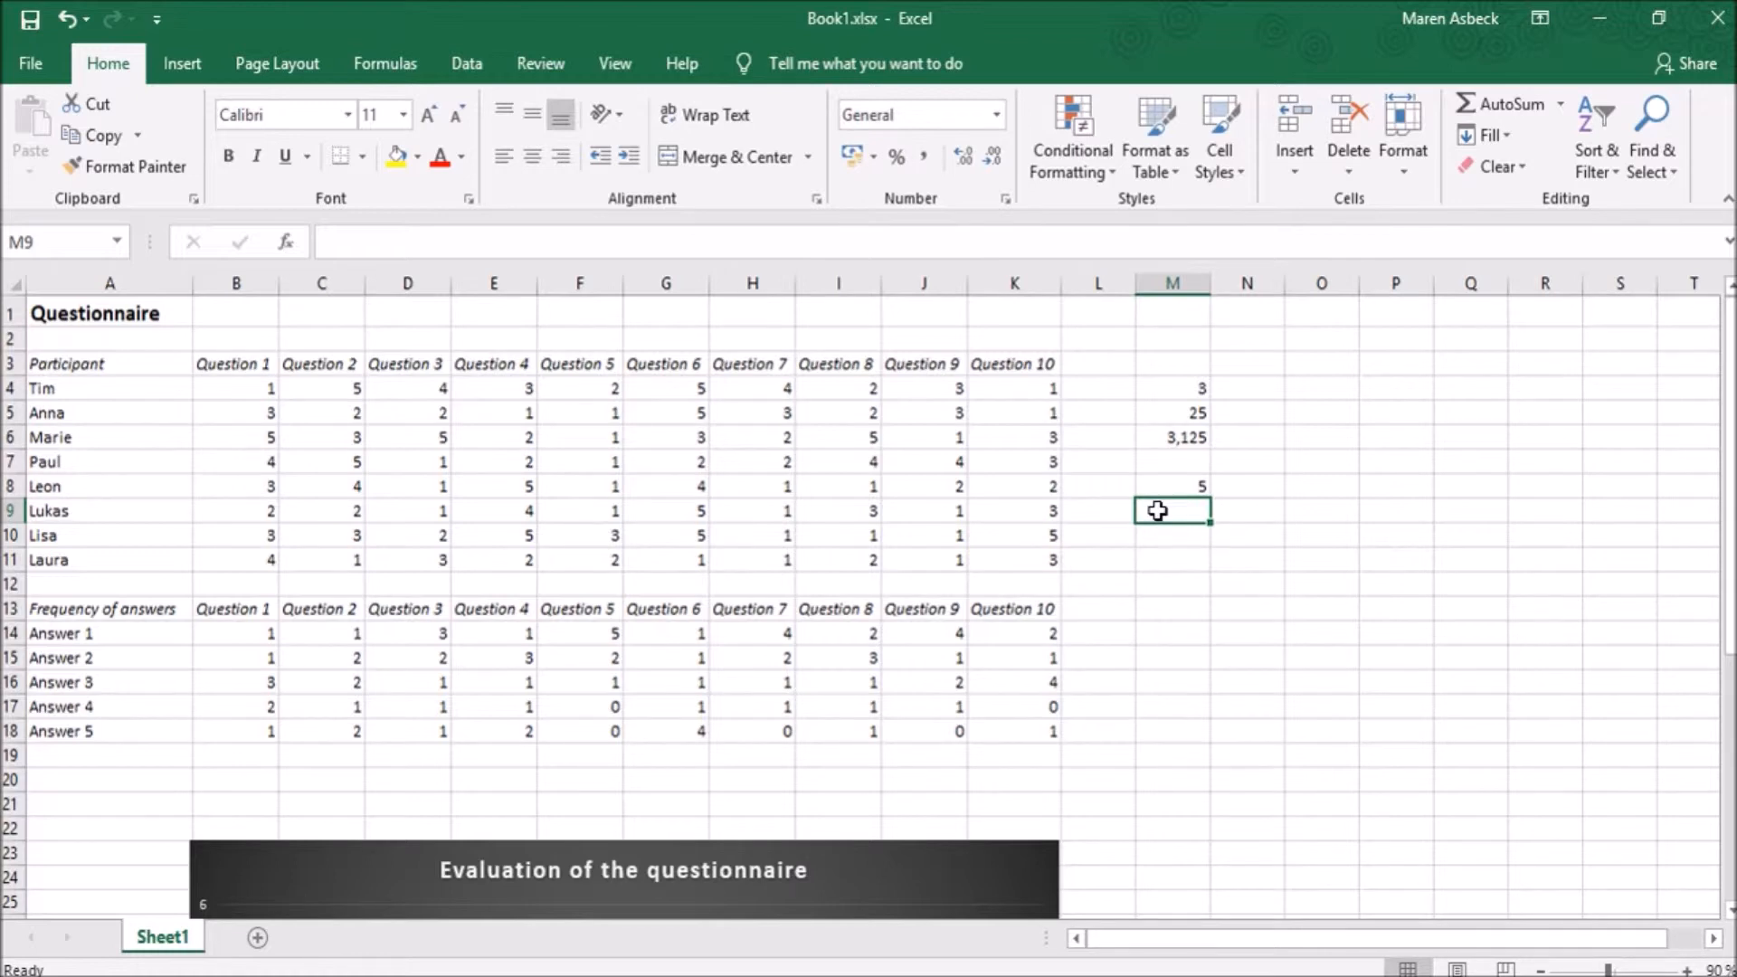
- Enter a MIN formula in cell M9 for the Question 7 answers in the range H4:H11
type("=M")
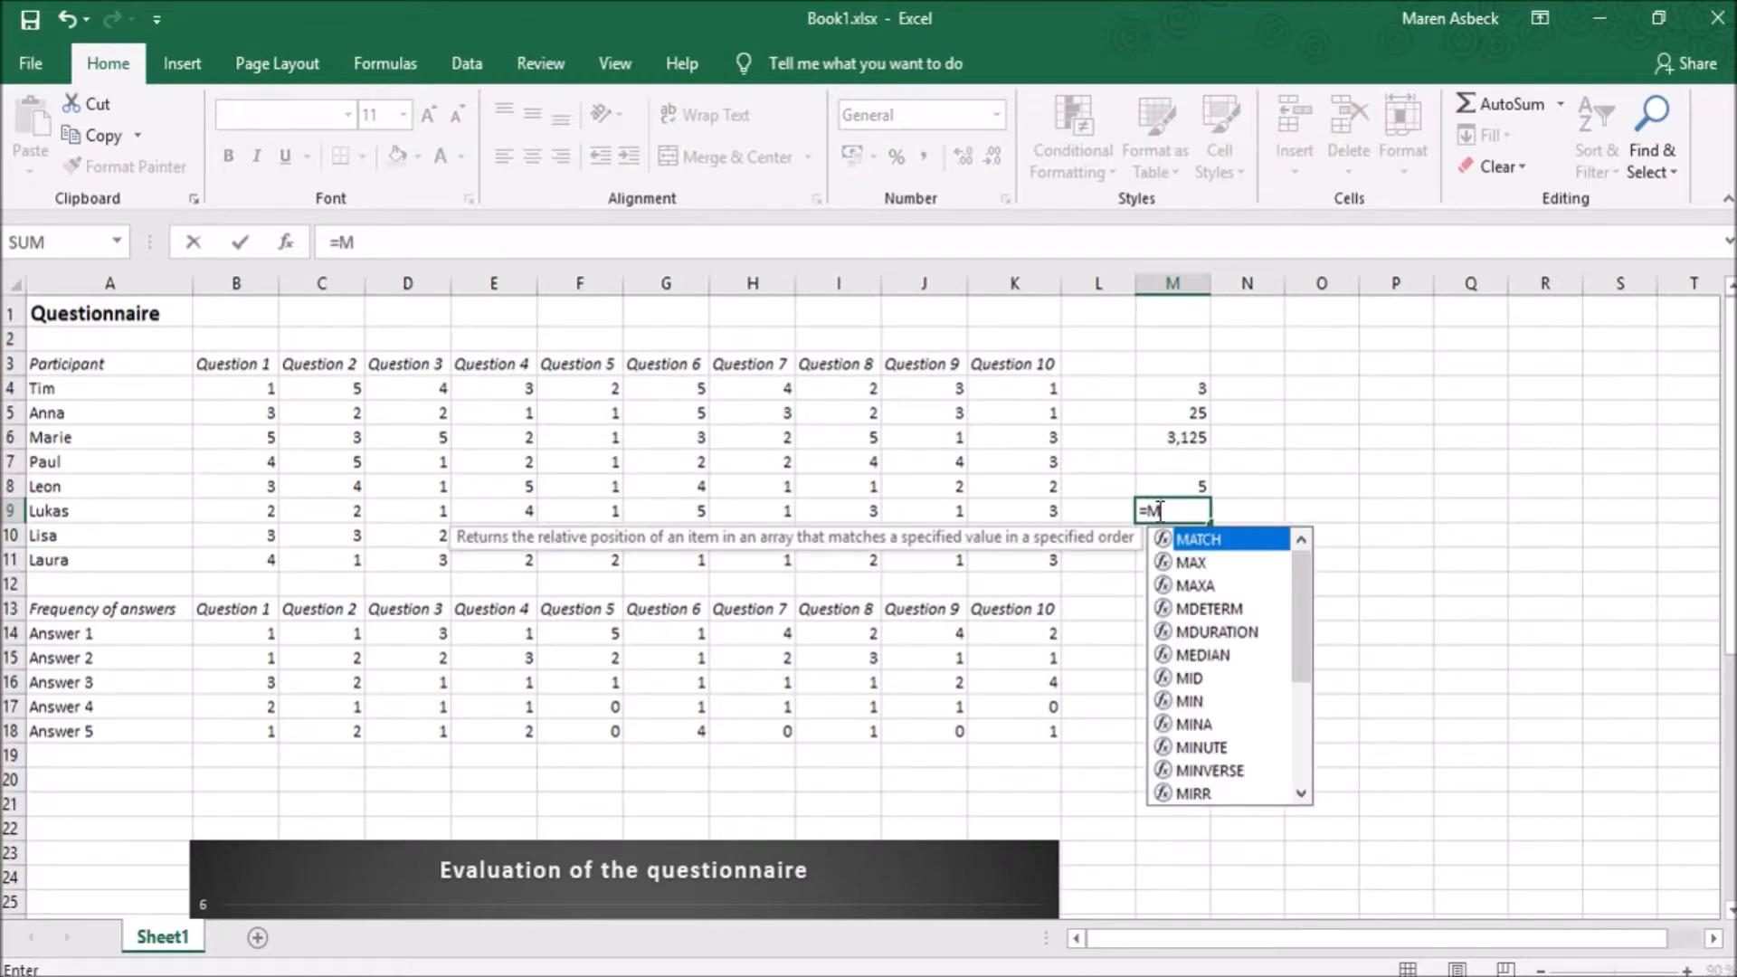
type("in")
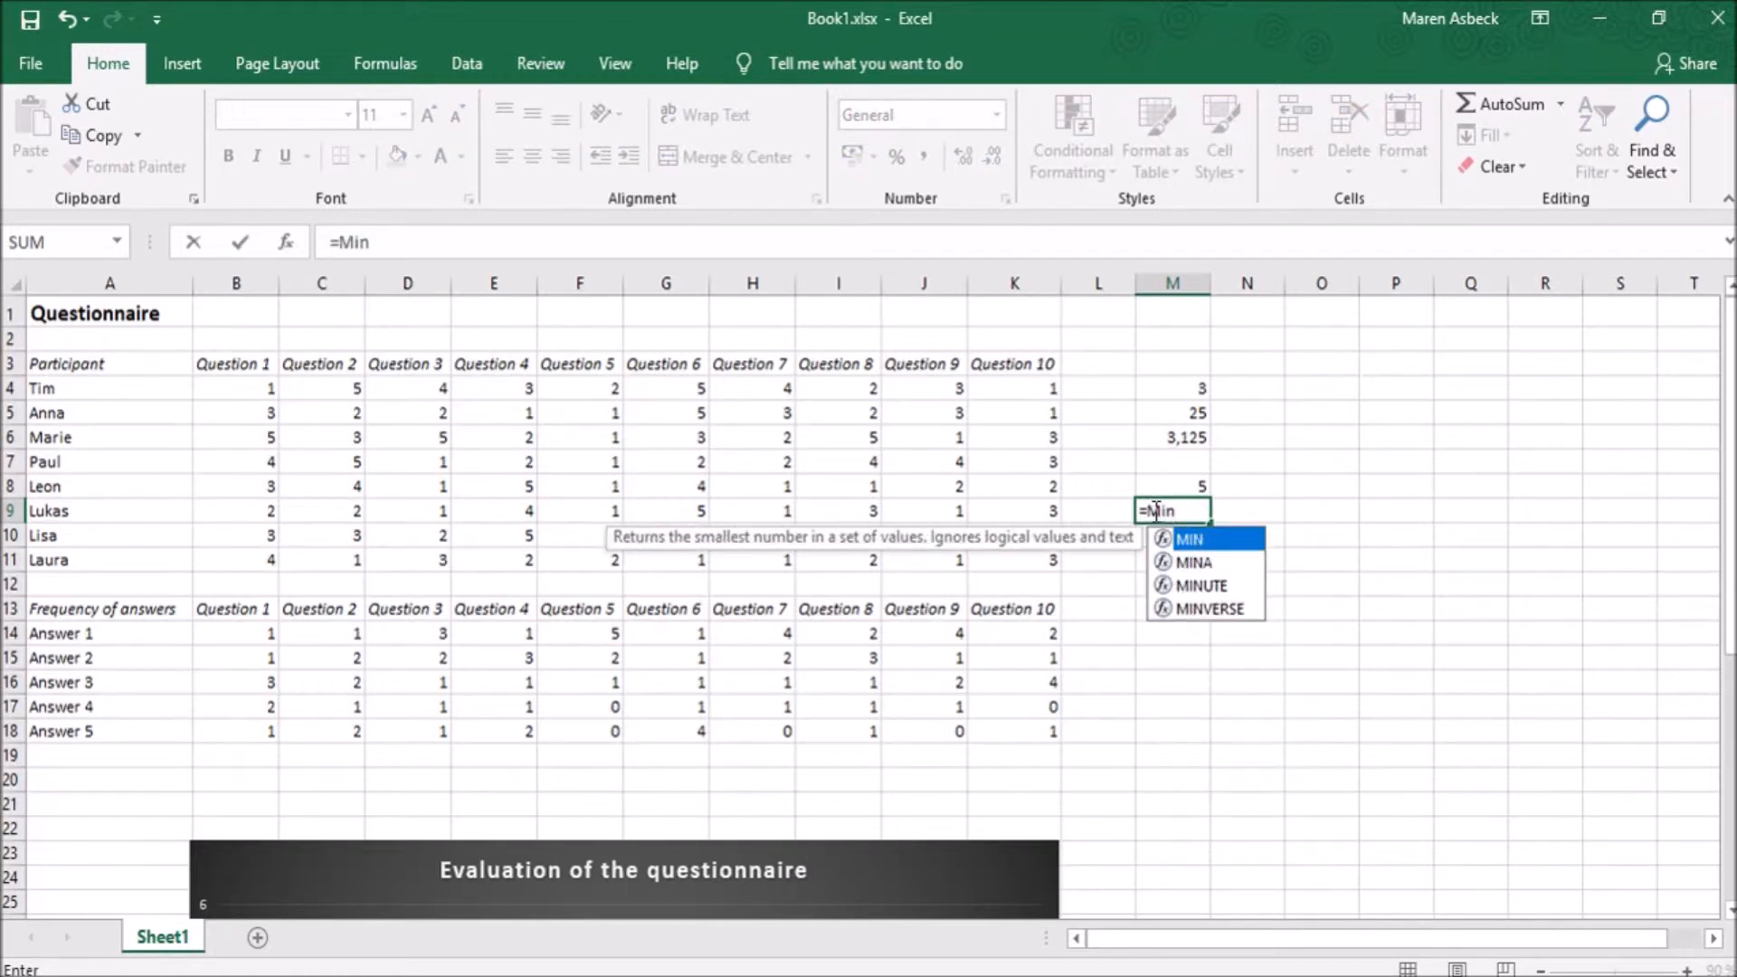
double_click(1201, 540)
left_click_drag(741, 389, 751, 579)
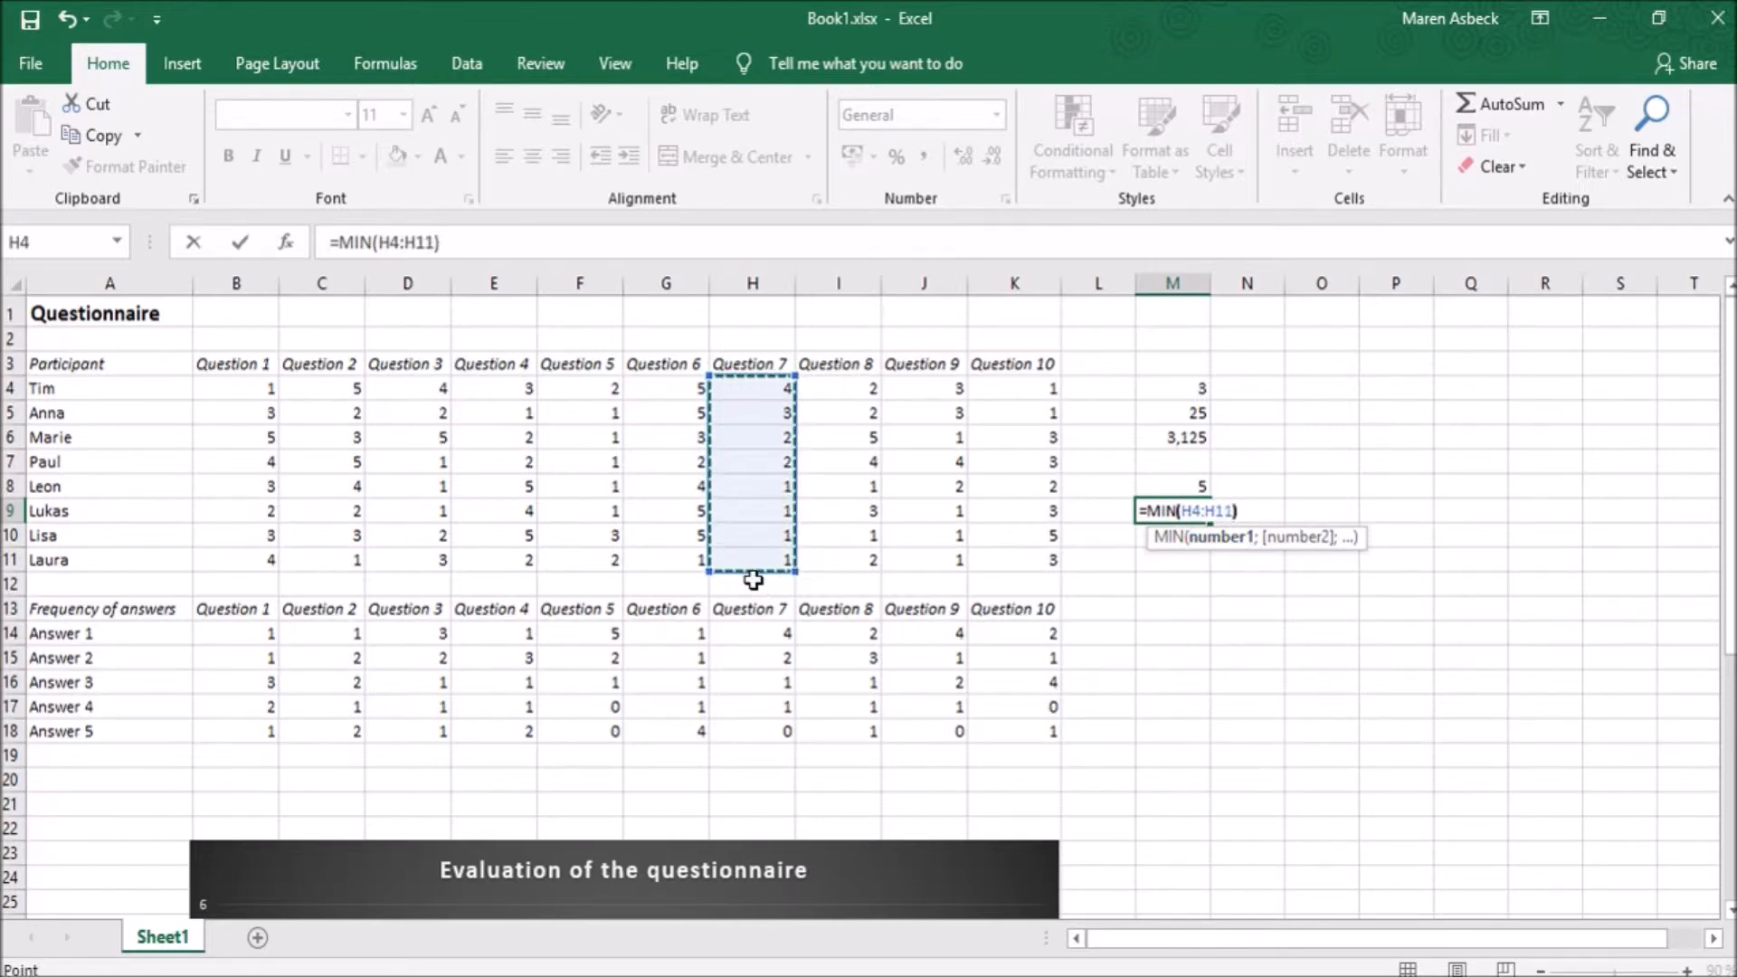
type(")")
key("Return")
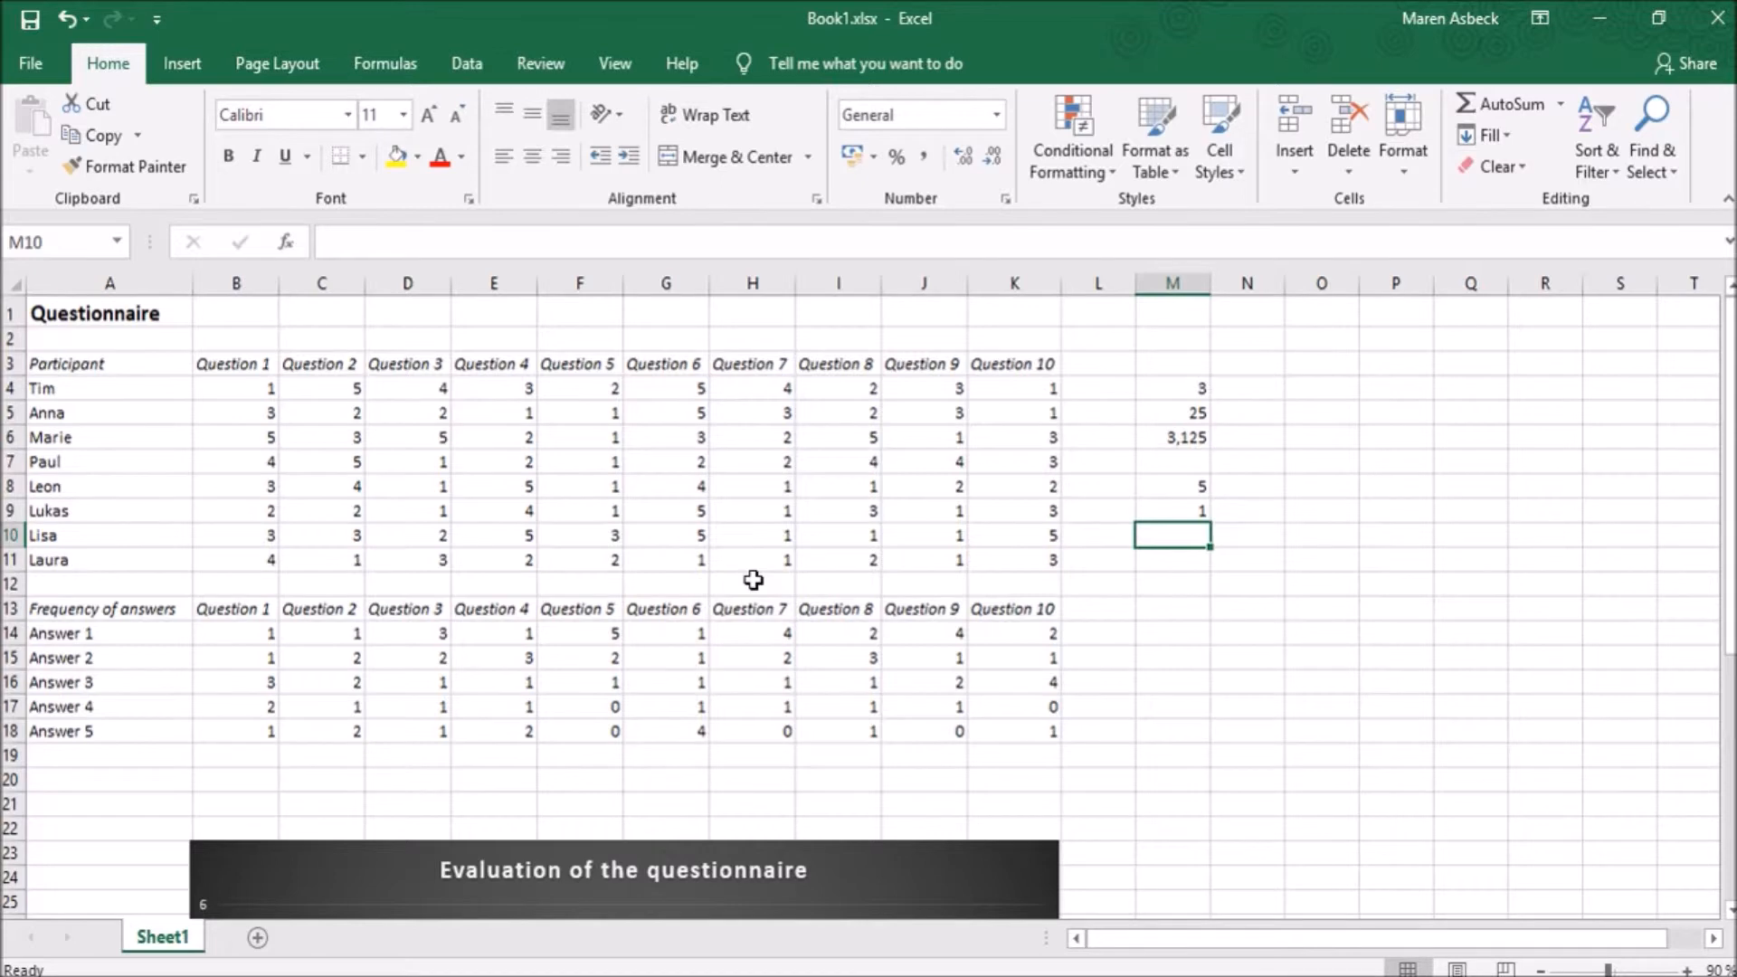
- Enter a COUNT formula in cell M11 for the Question 8 answers in the range I4:I11
left_click(1154, 561)
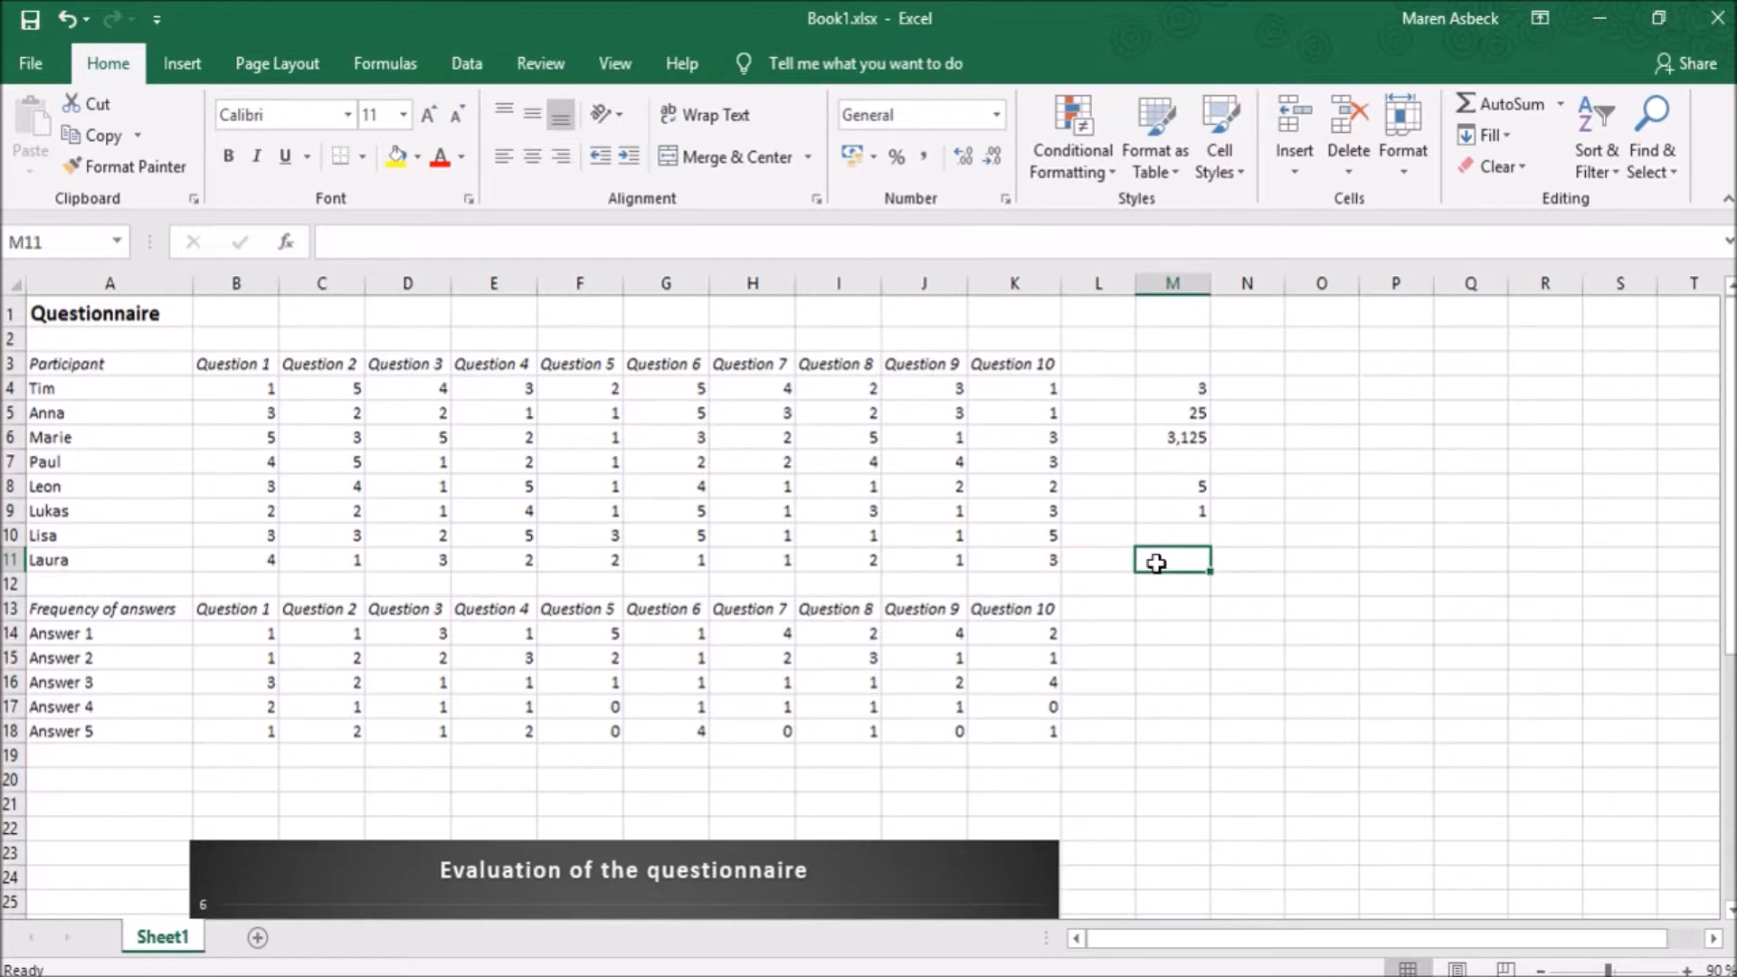
type("=Coun")
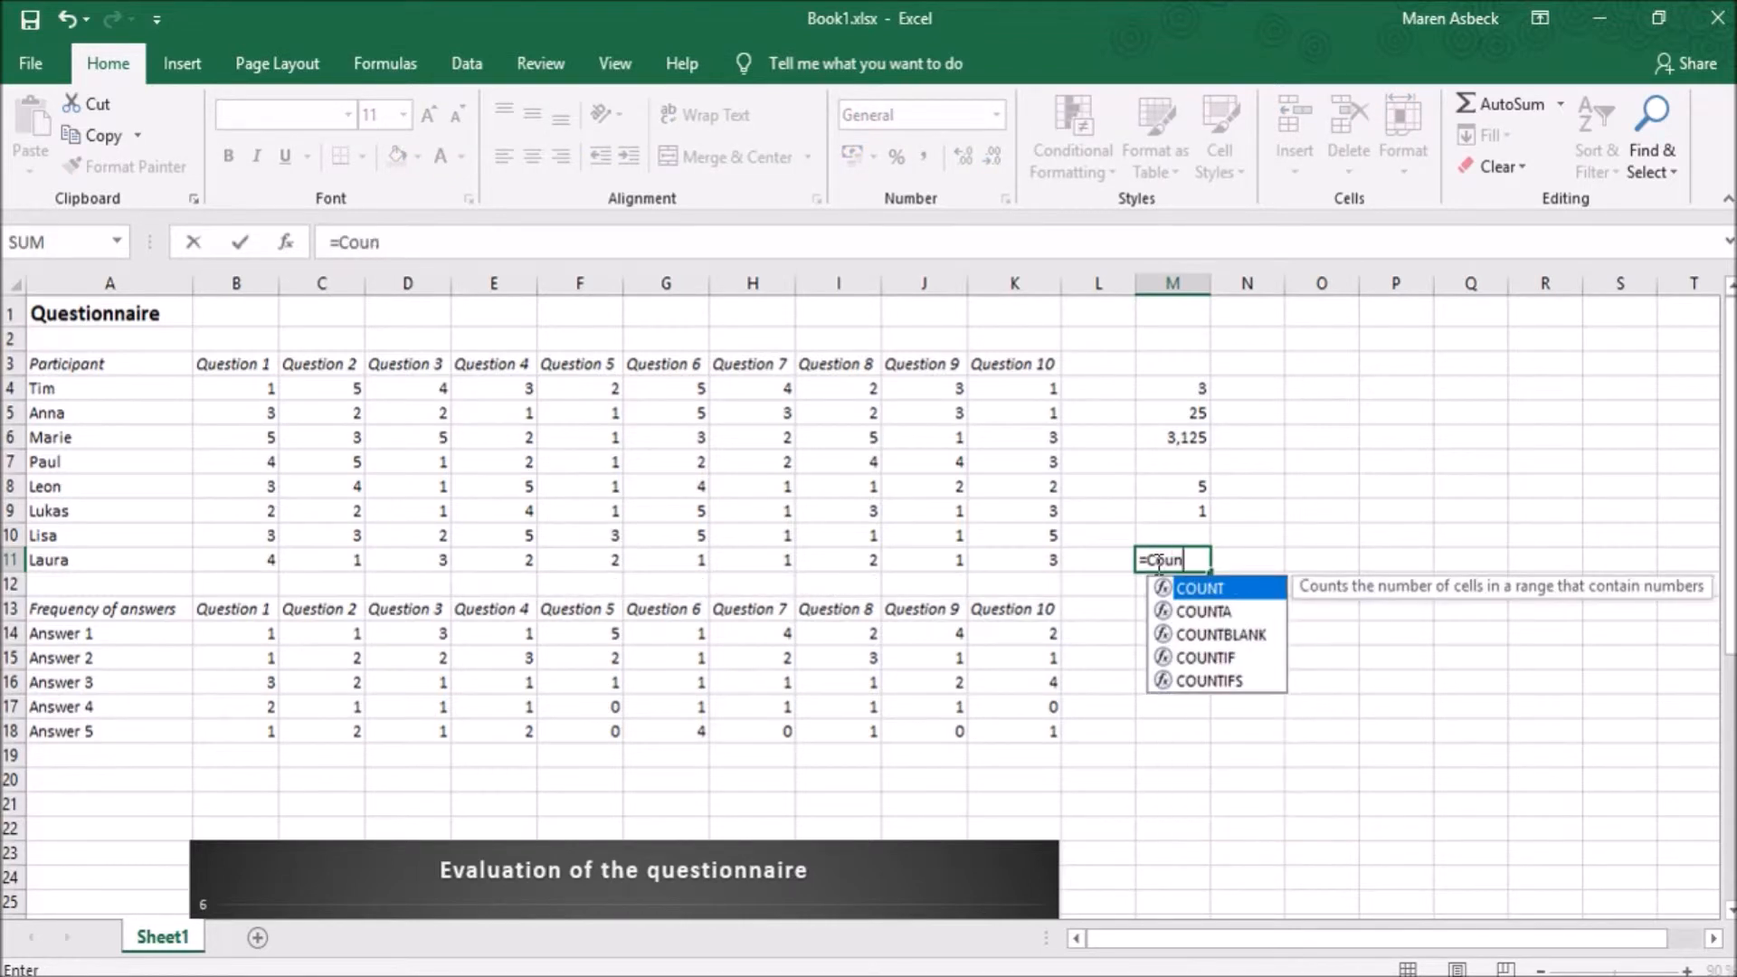
double_click(1203, 588)
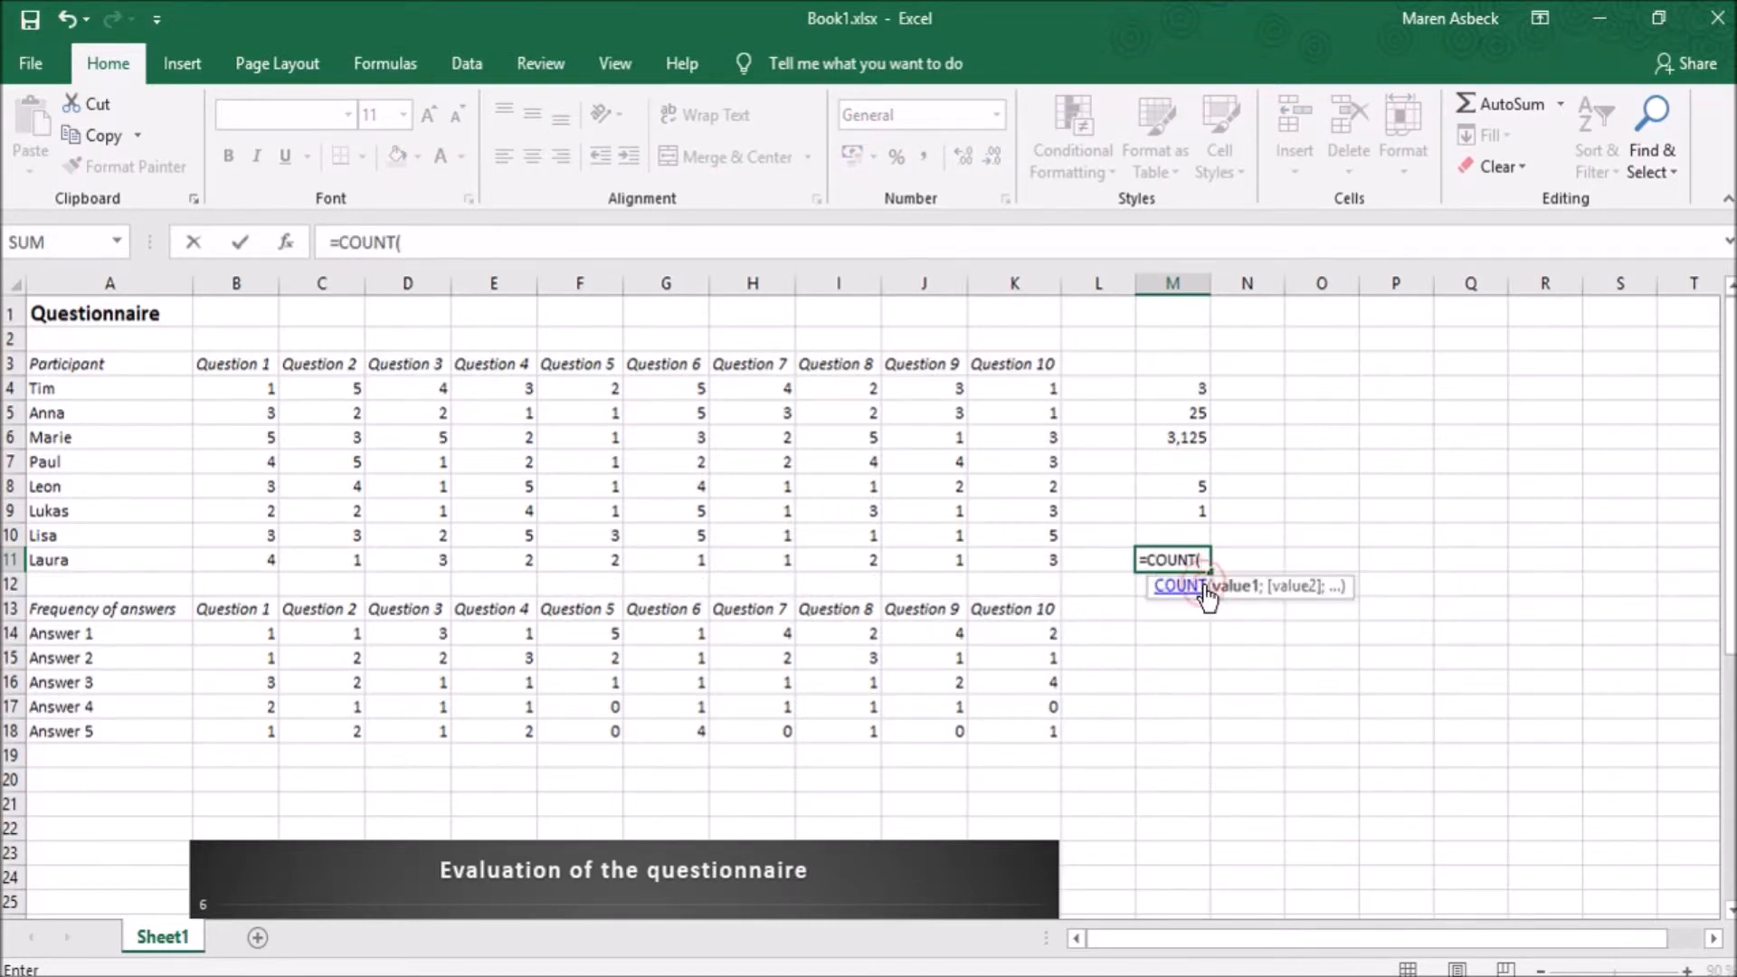
left_click_drag(845, 396, 844, 560)
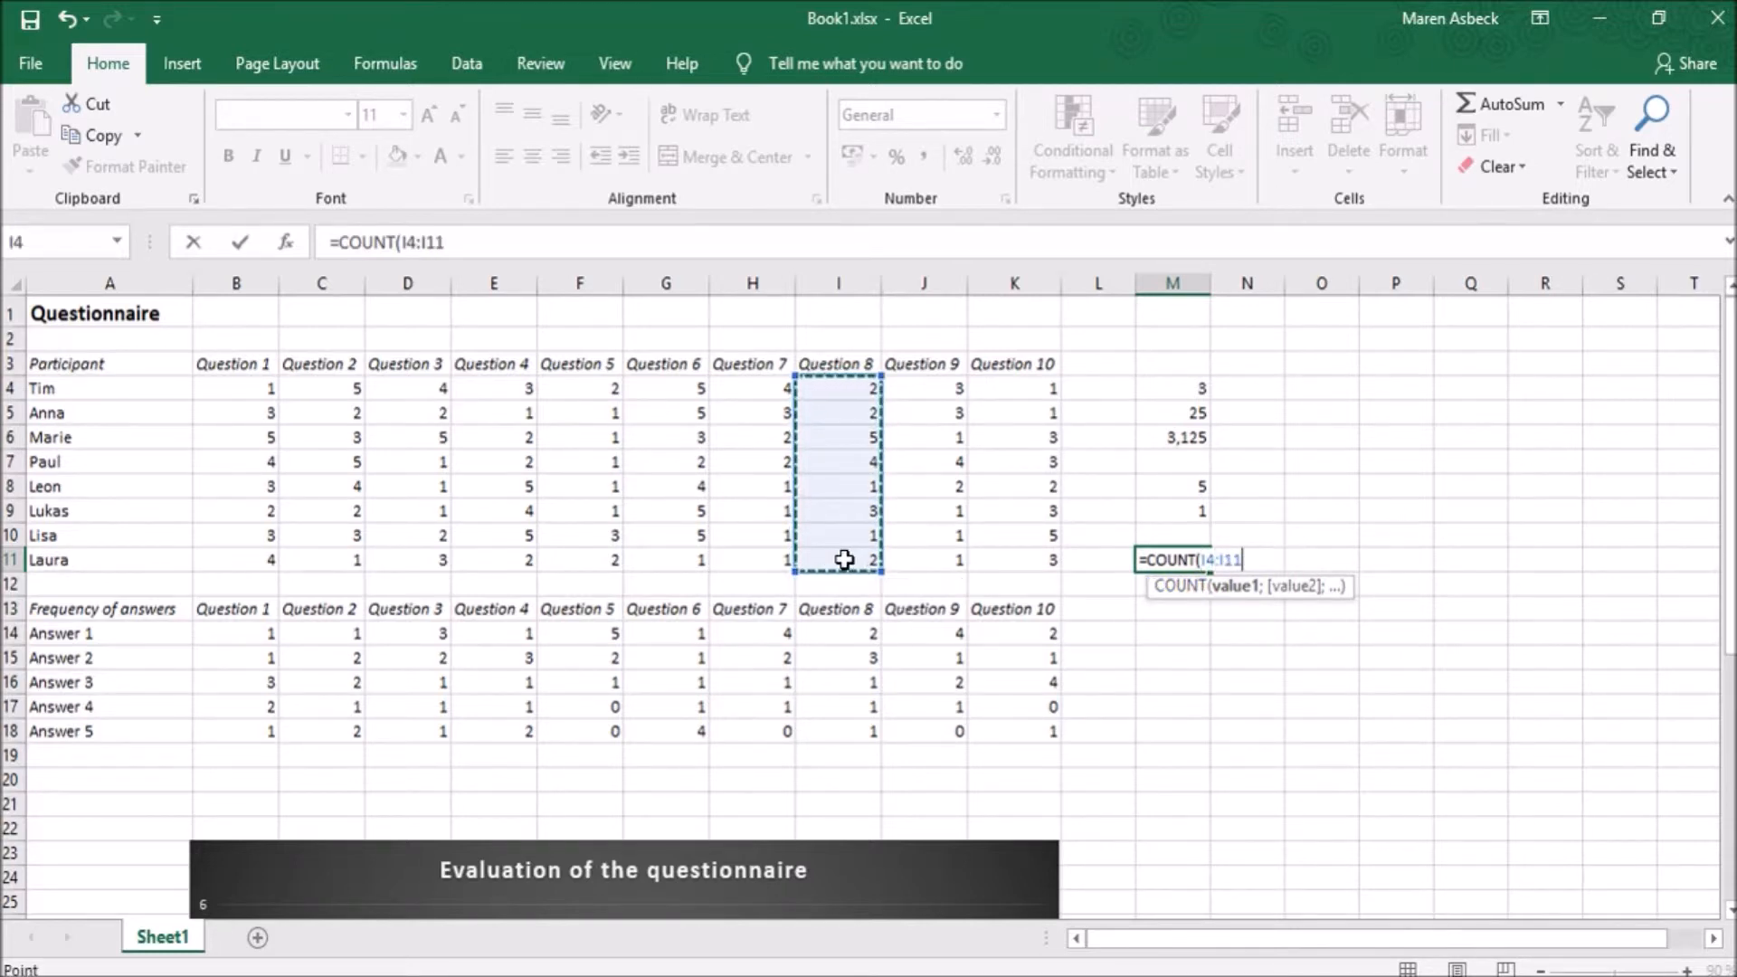
type(")")
key("Return")
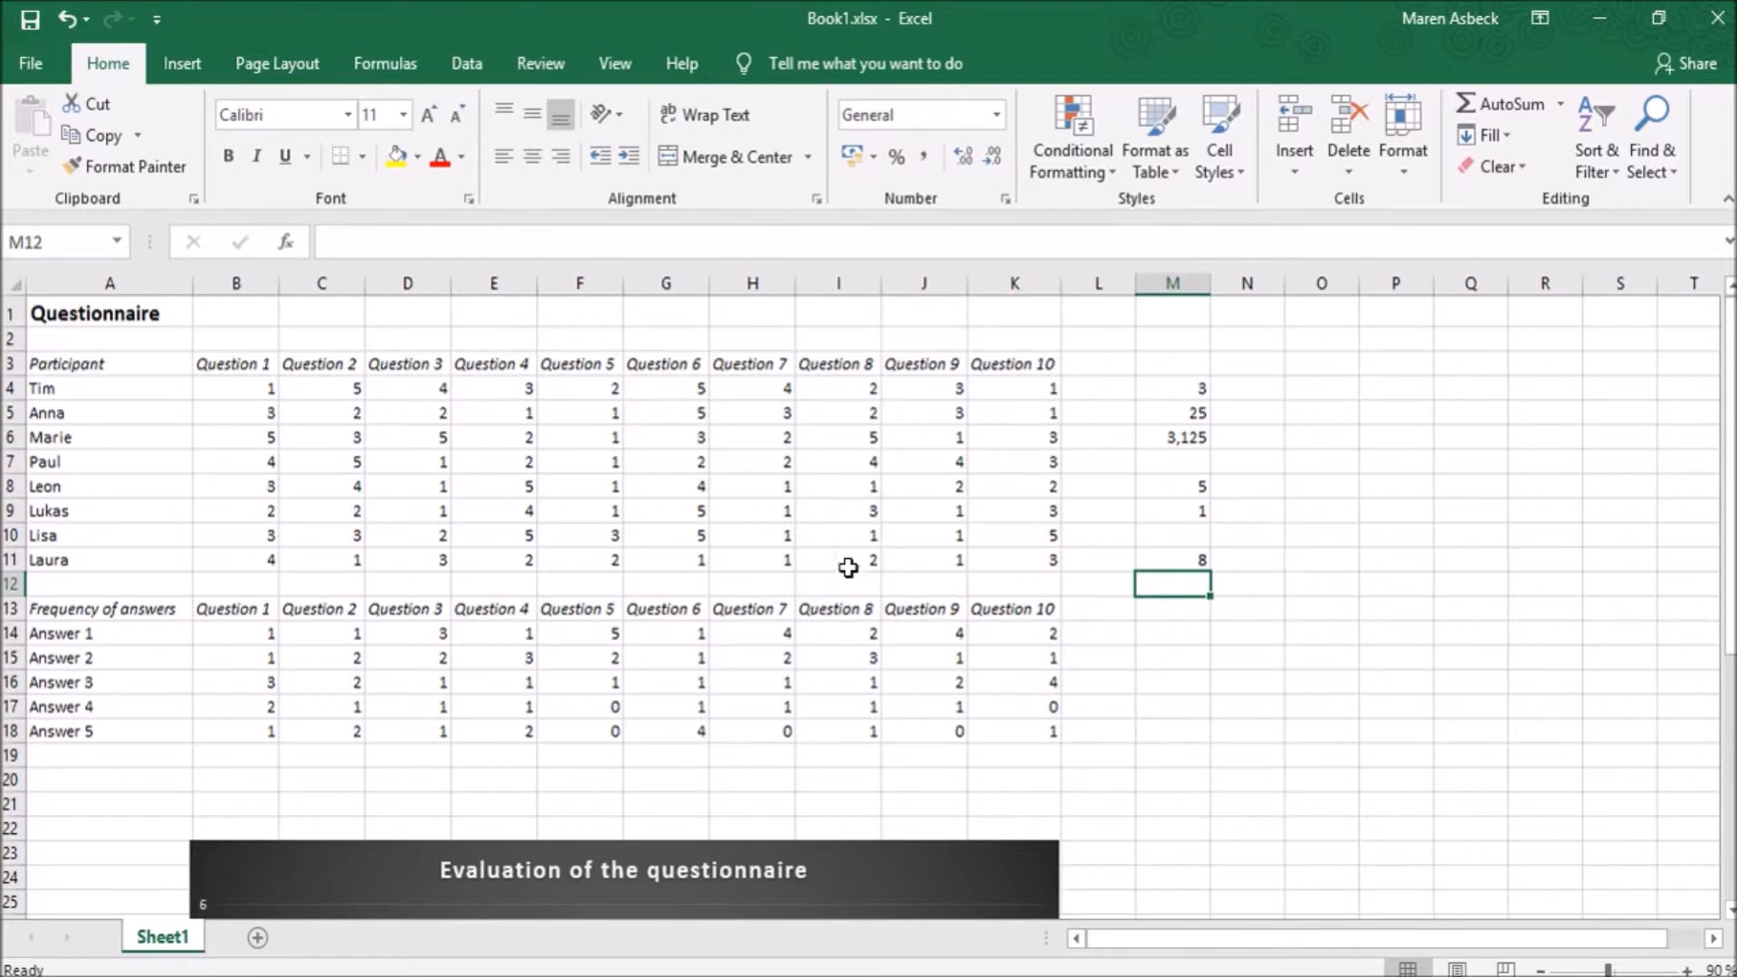
left_click(1184, 562)
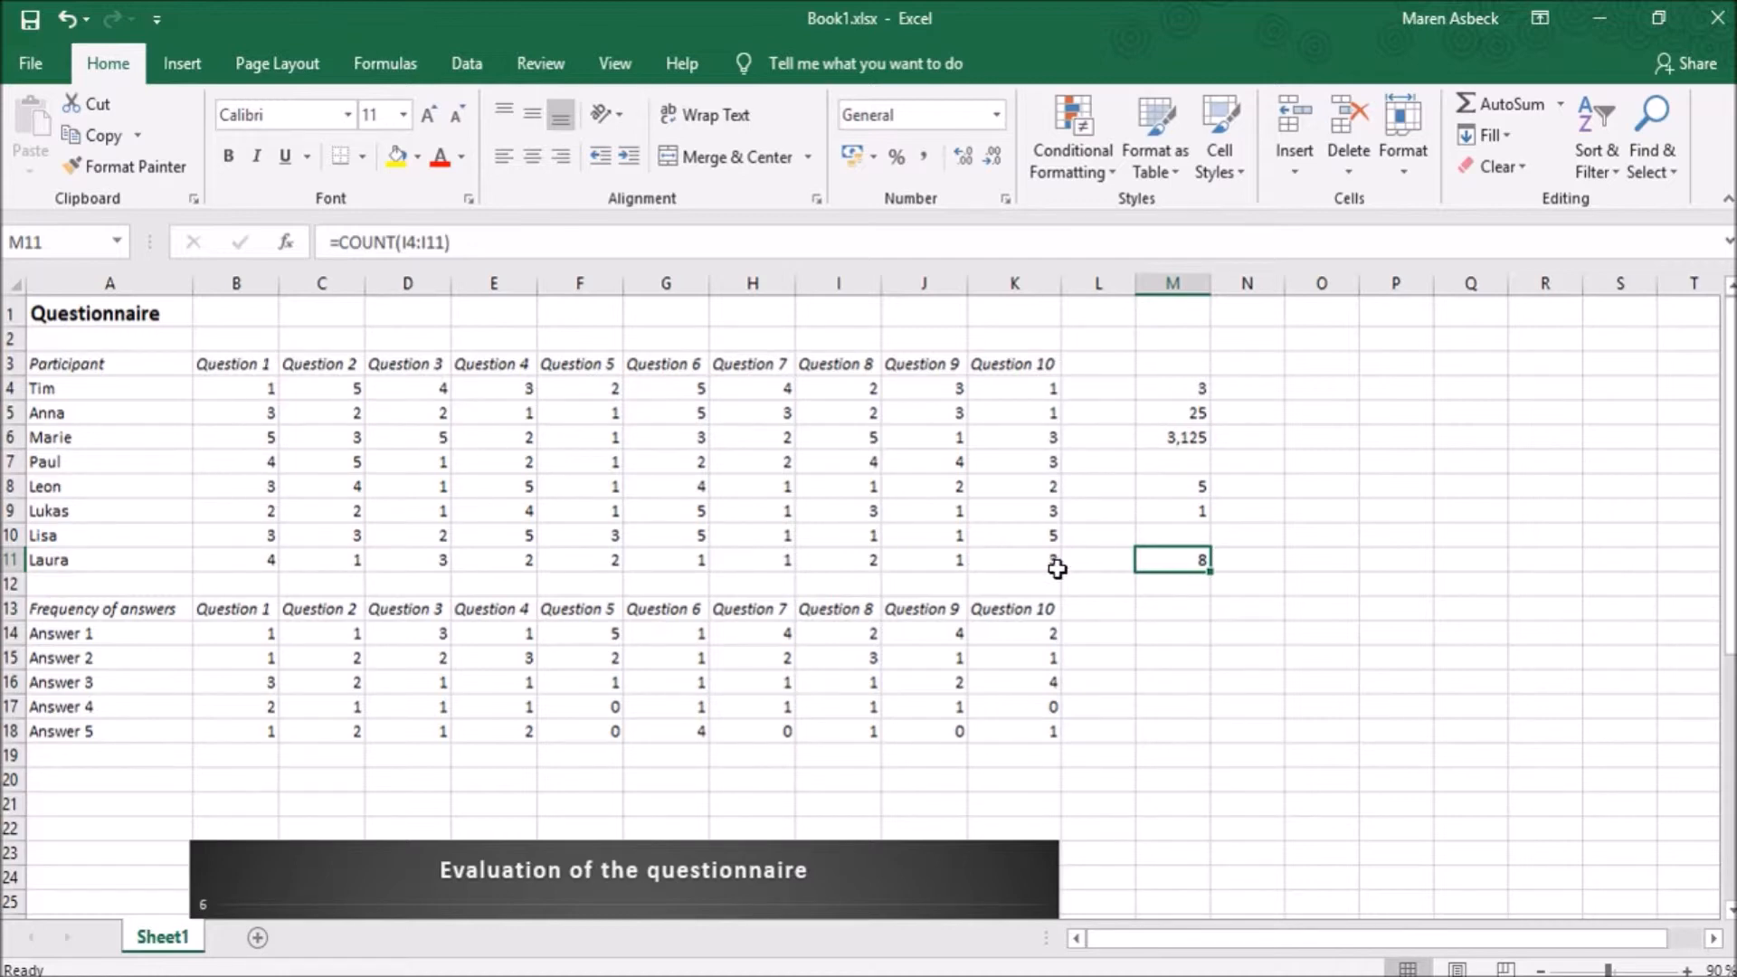
- Examine the Question 1 frequency formulas in B14:B18 and compare them with the answers in the range B4:B11
left_click(221, 633)
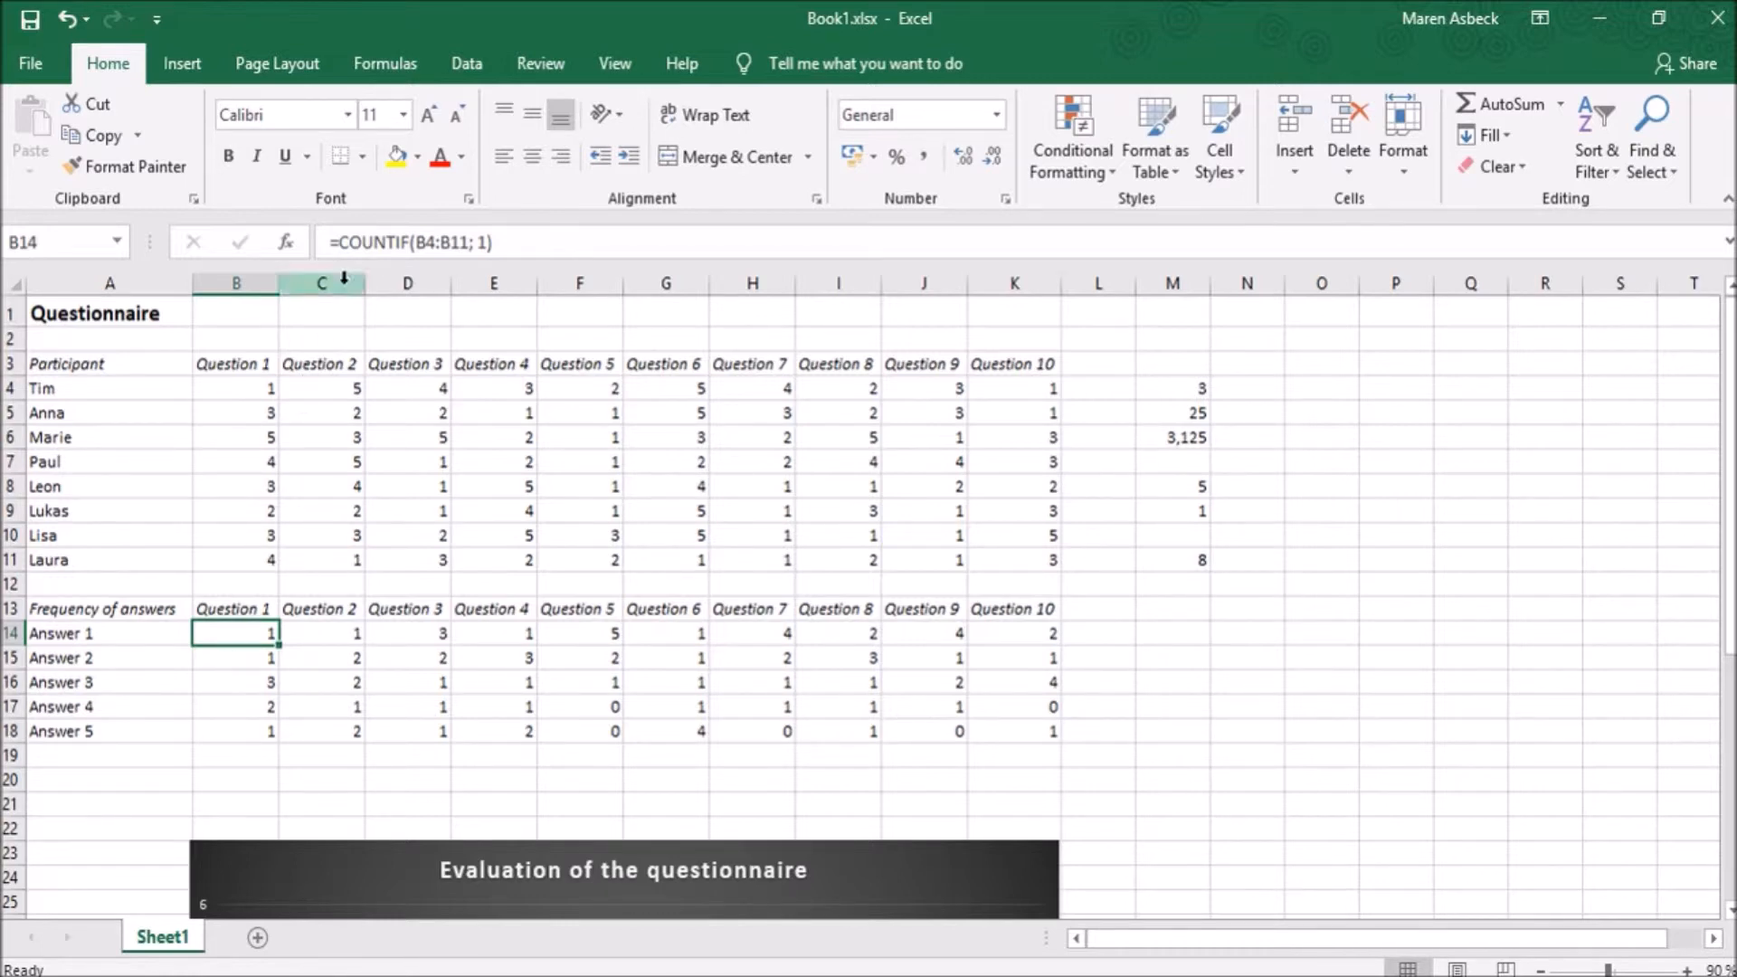
left_click_drag(222, 389, 226, 555)
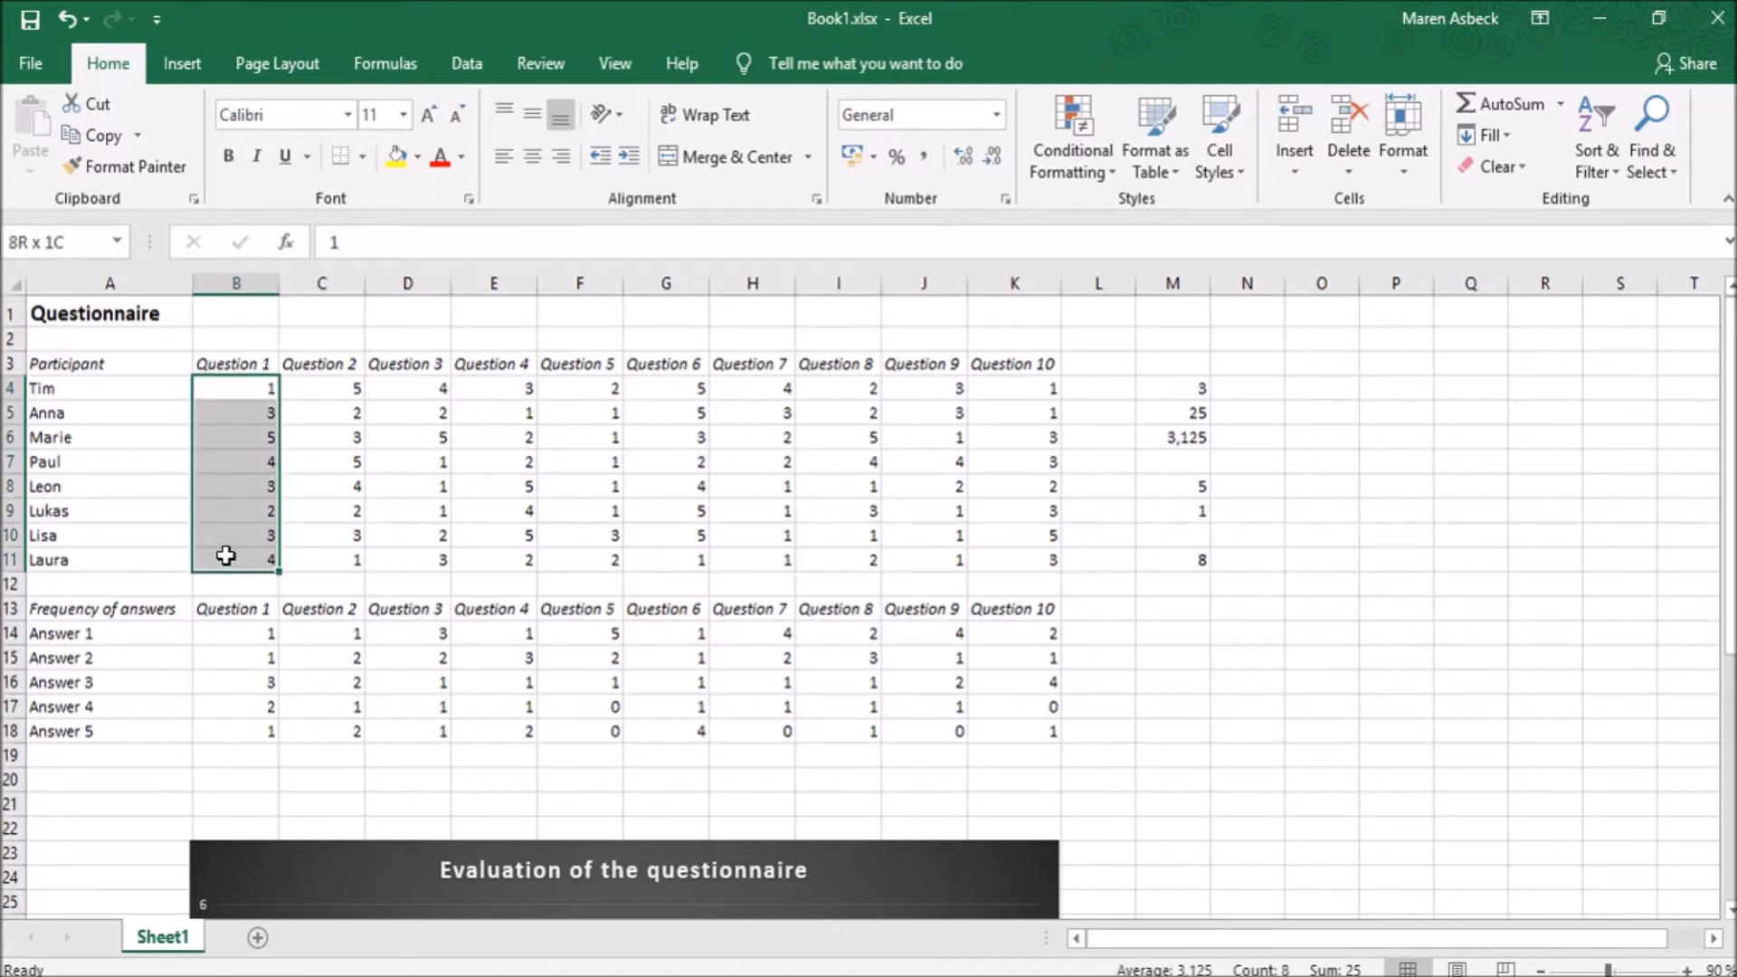
left_click(231, 634)
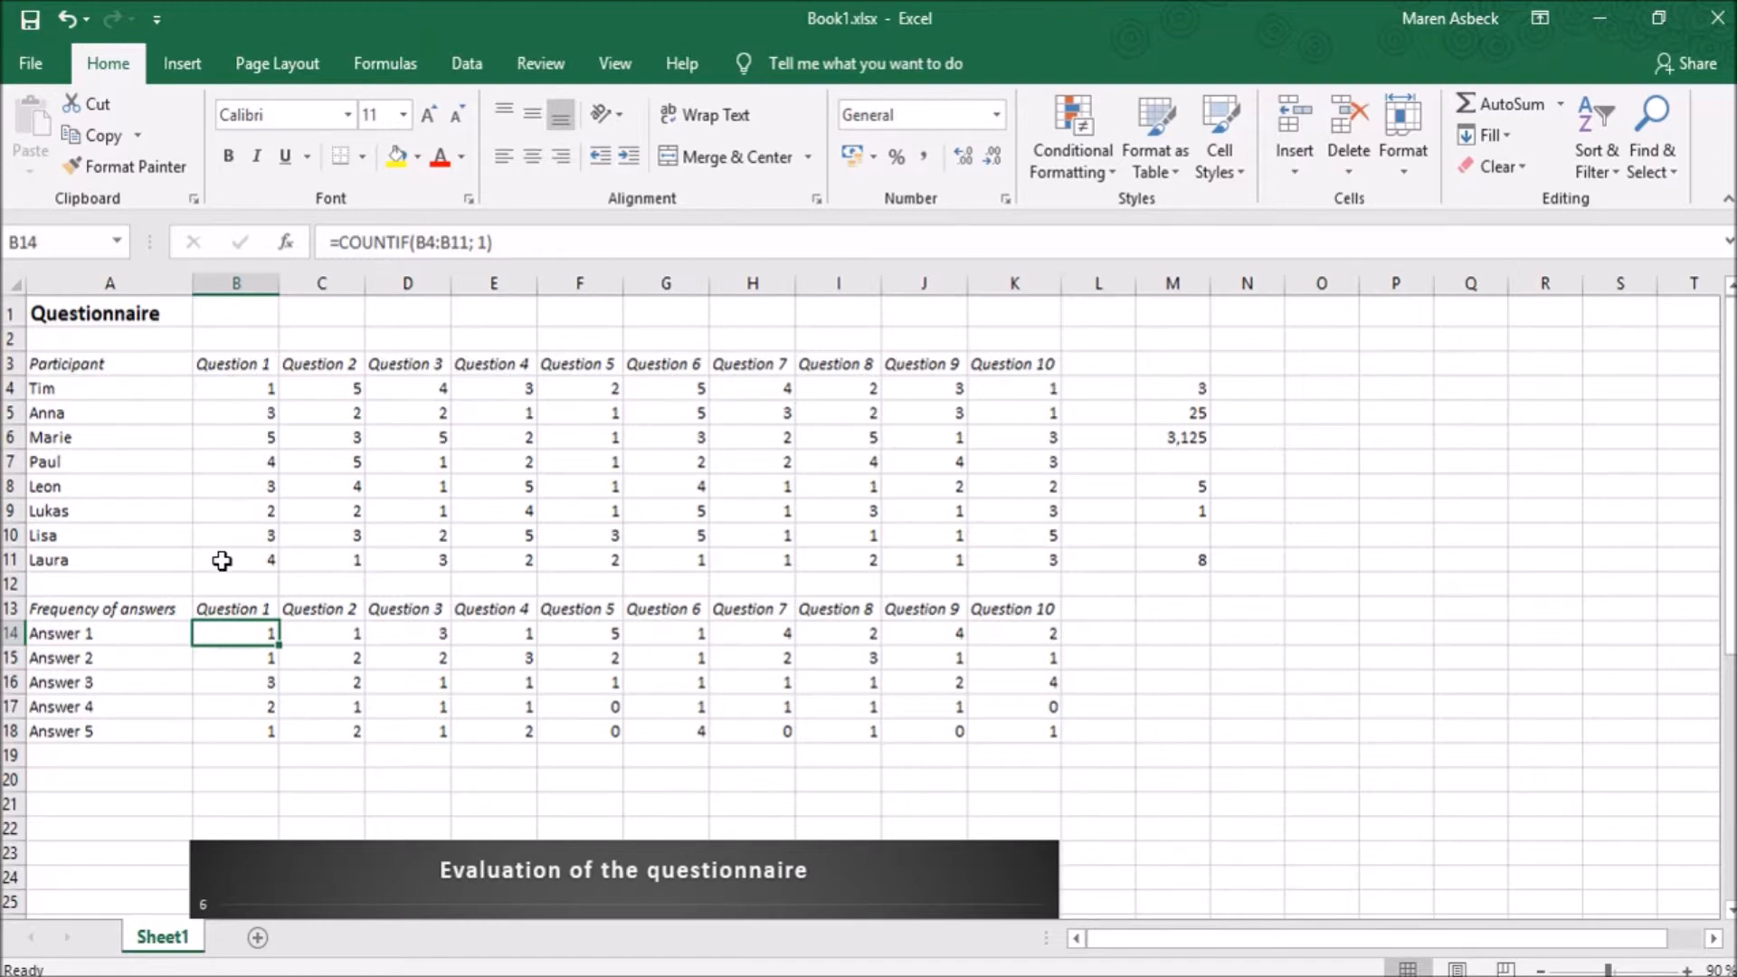
left_click(222, 659)
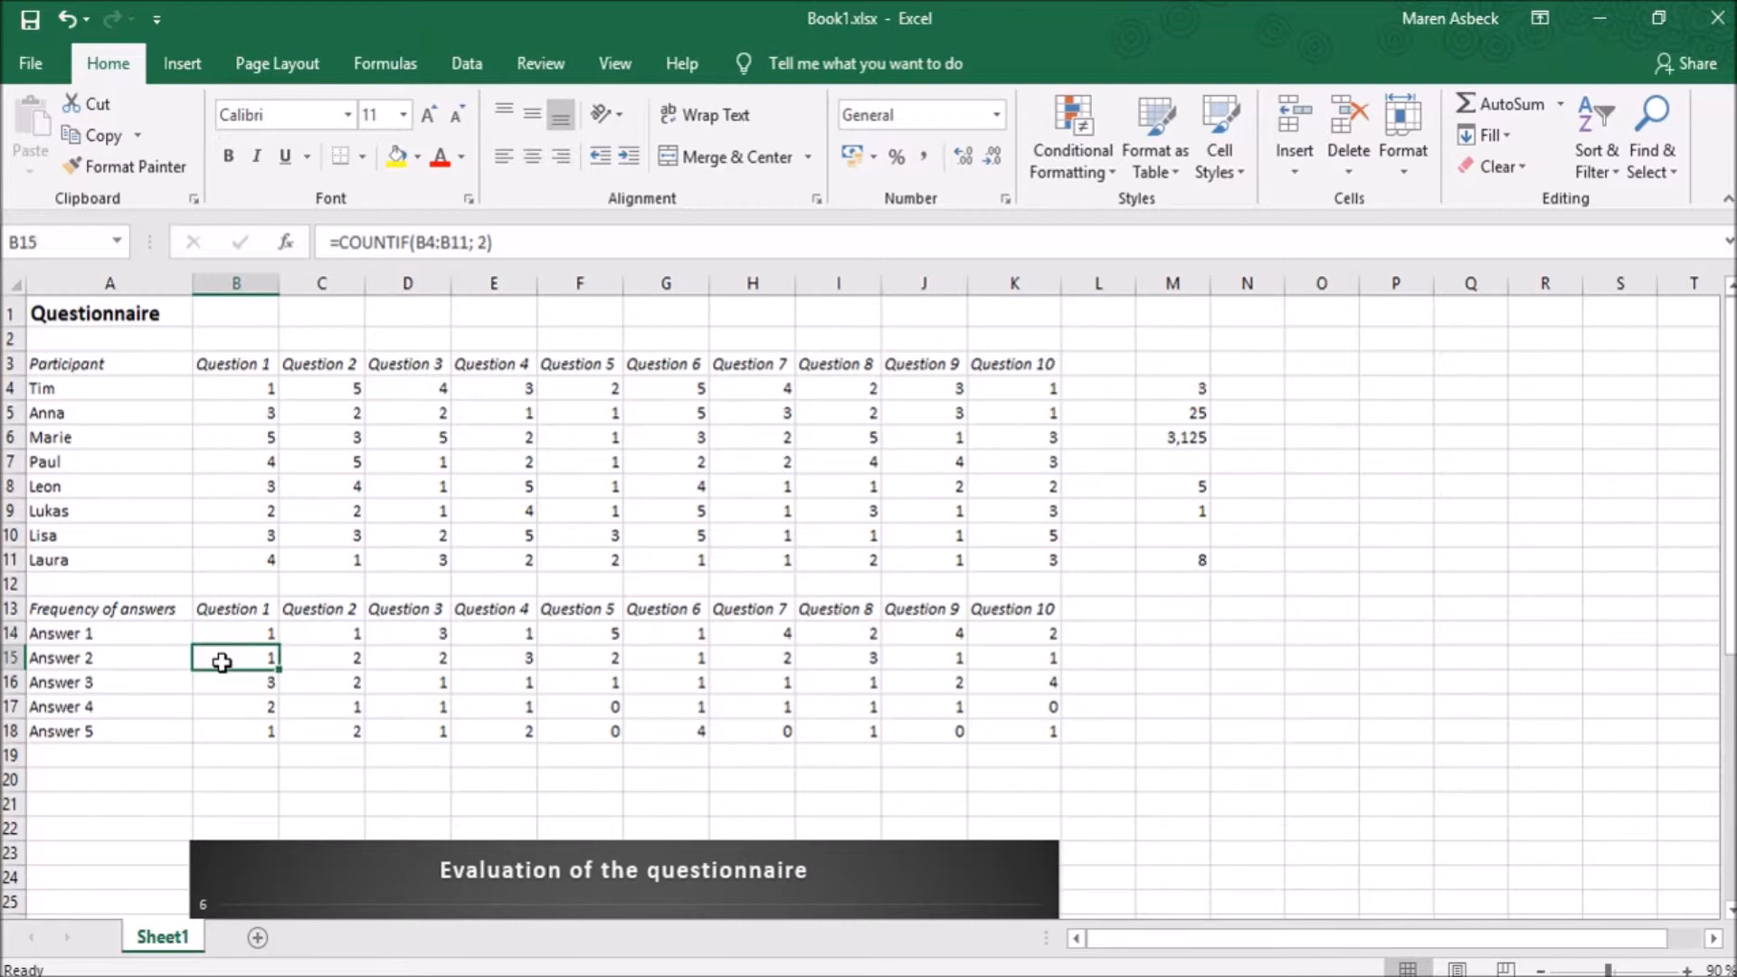
left_click_drag(255, 387, 239, 560)
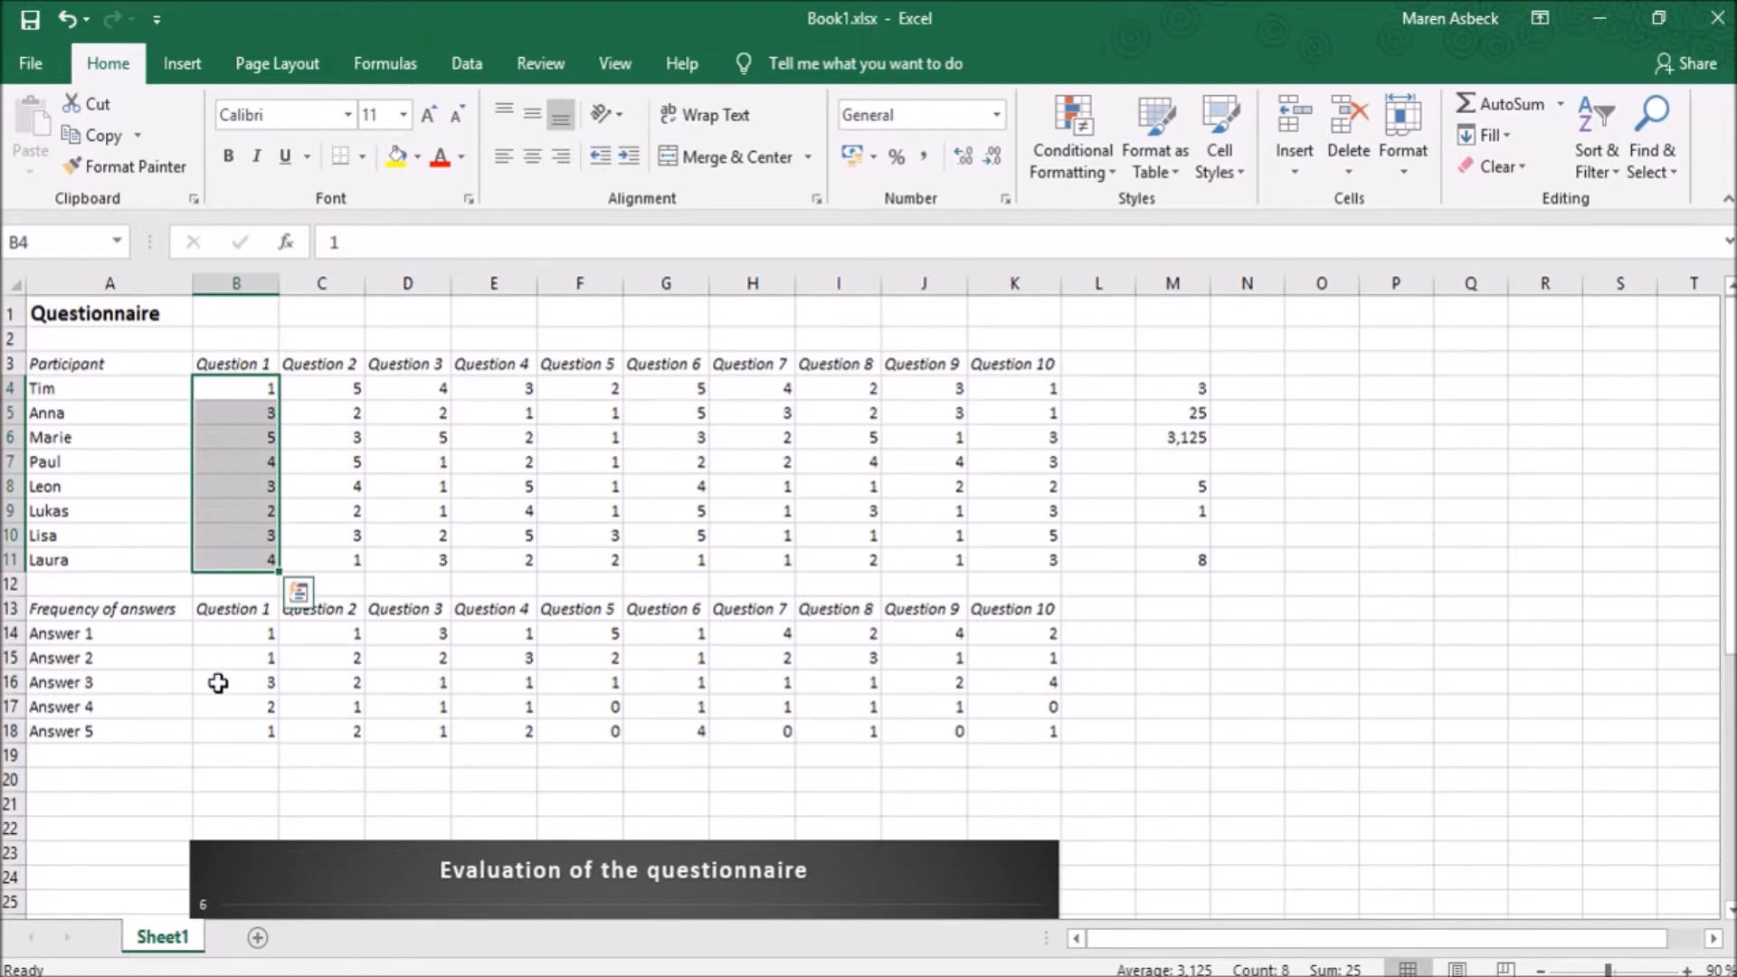
left_click(218, 682)
left_click(225, 408)
left_click(228, 493)
left_click(225, 535)
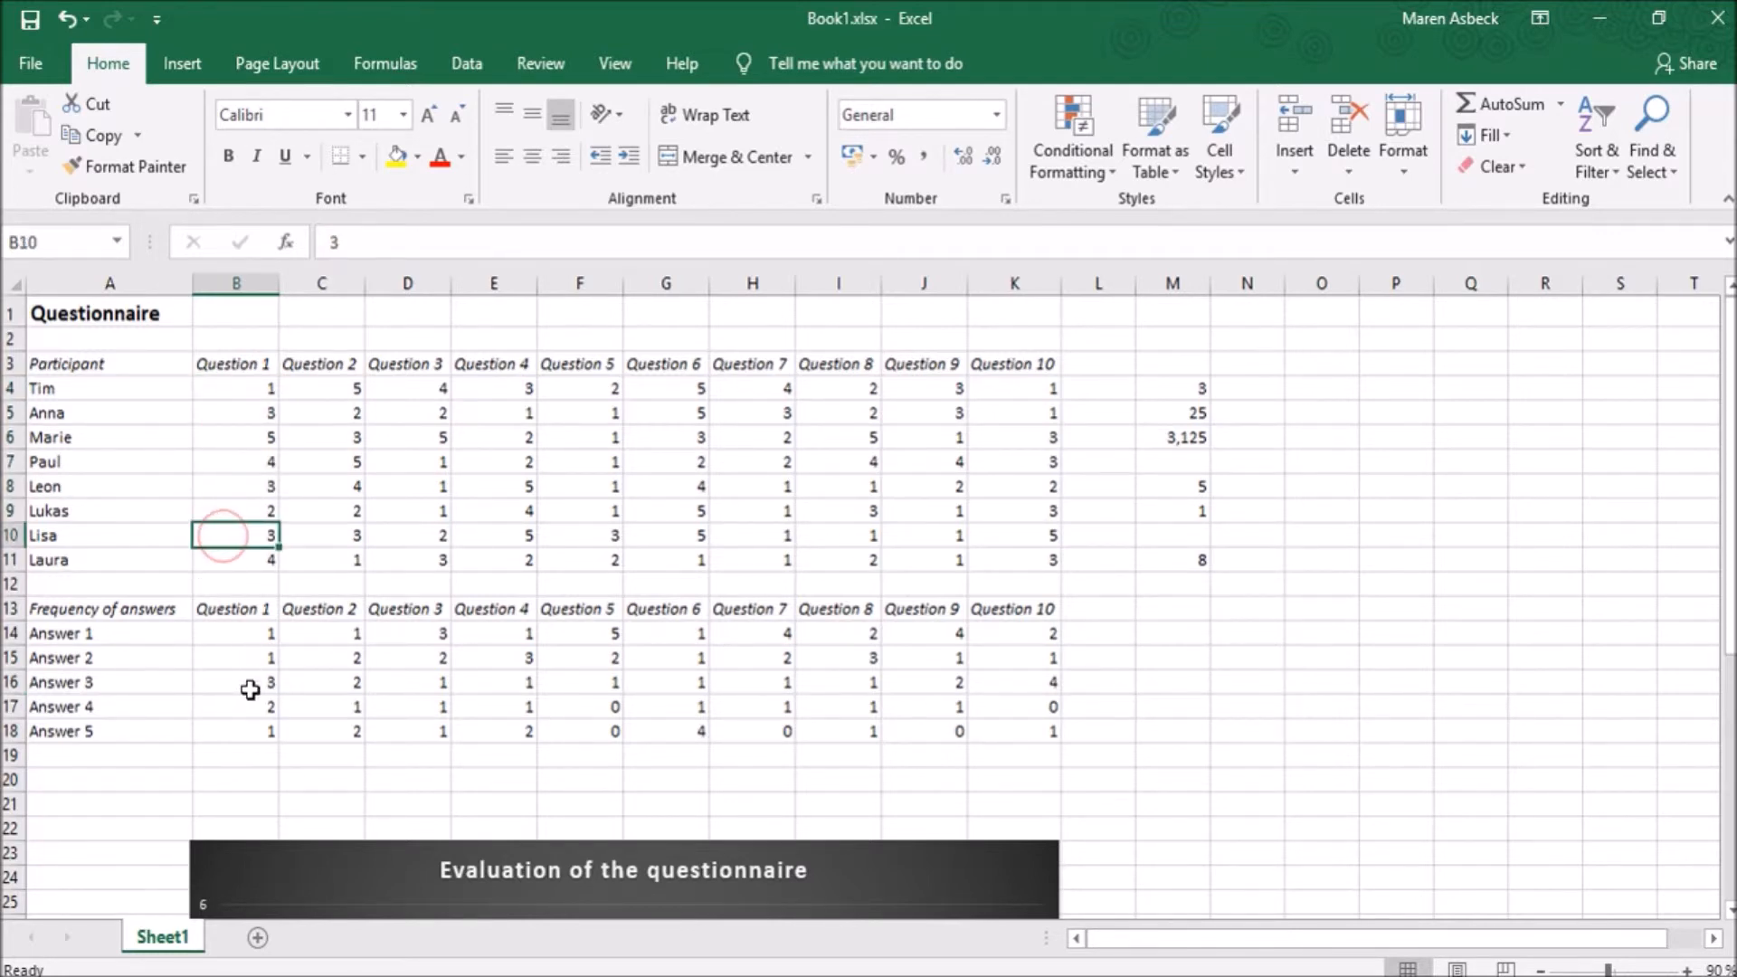
left_click(248, 688)
left_click_drag(244, 632, 249, 731)
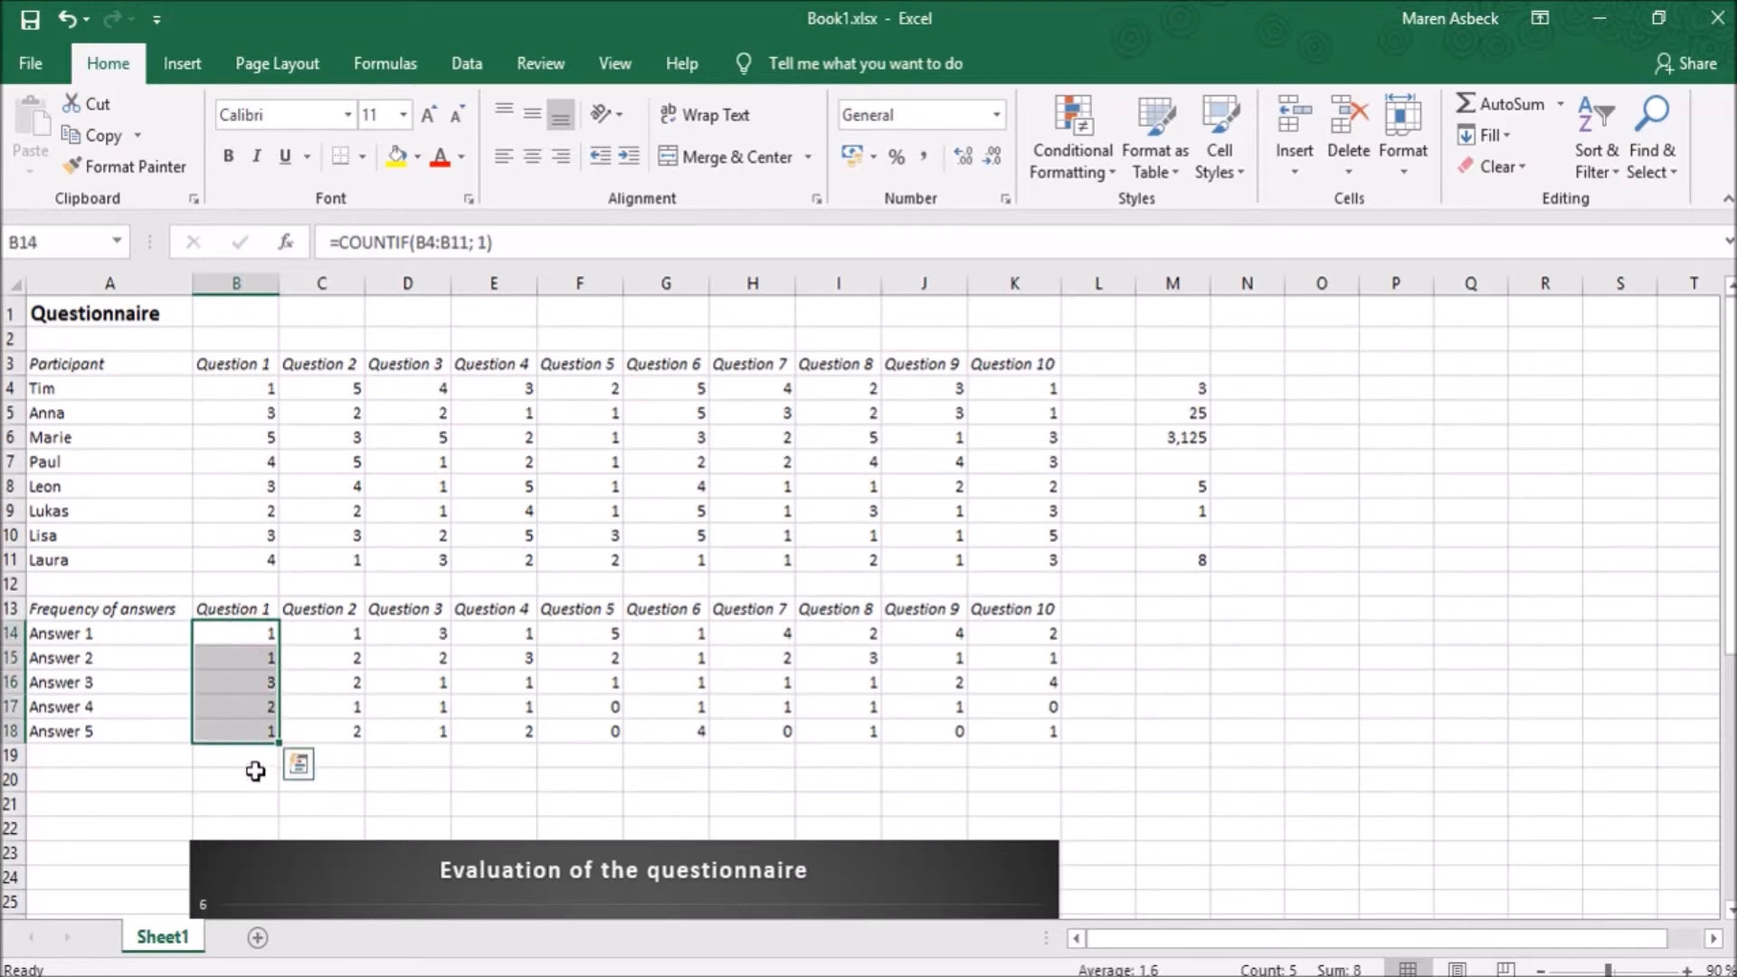
left_click(255, 774)
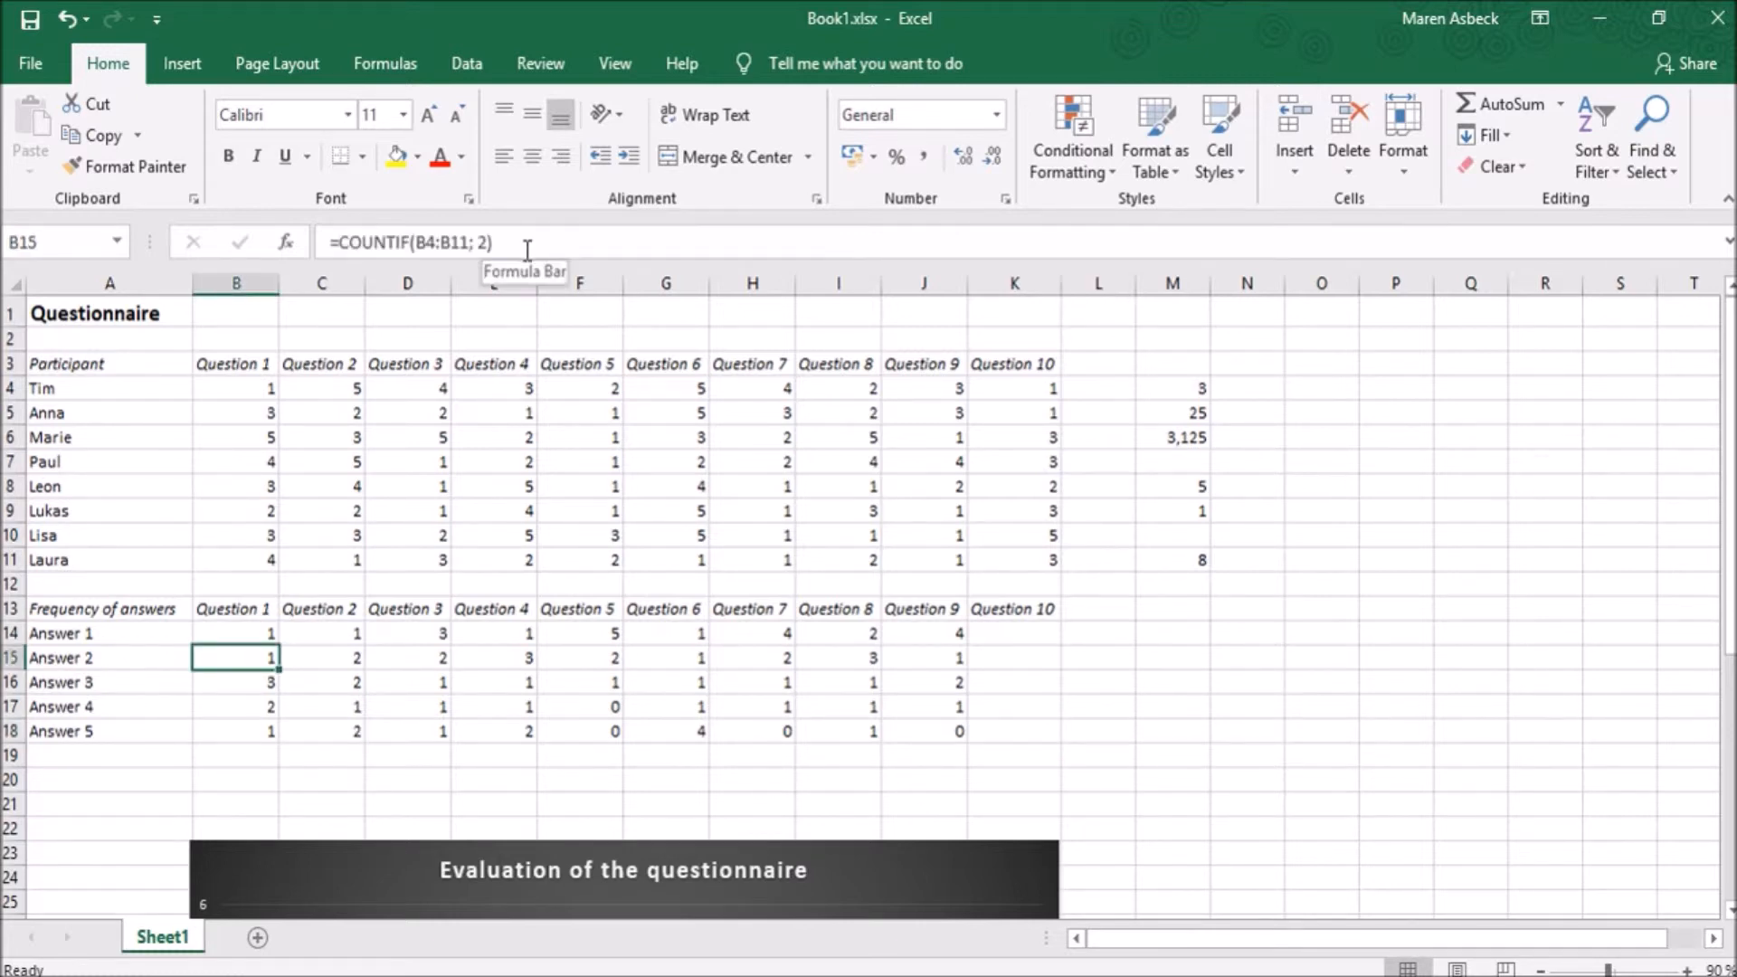
left_click(237, 685)
left_click(237, 711)
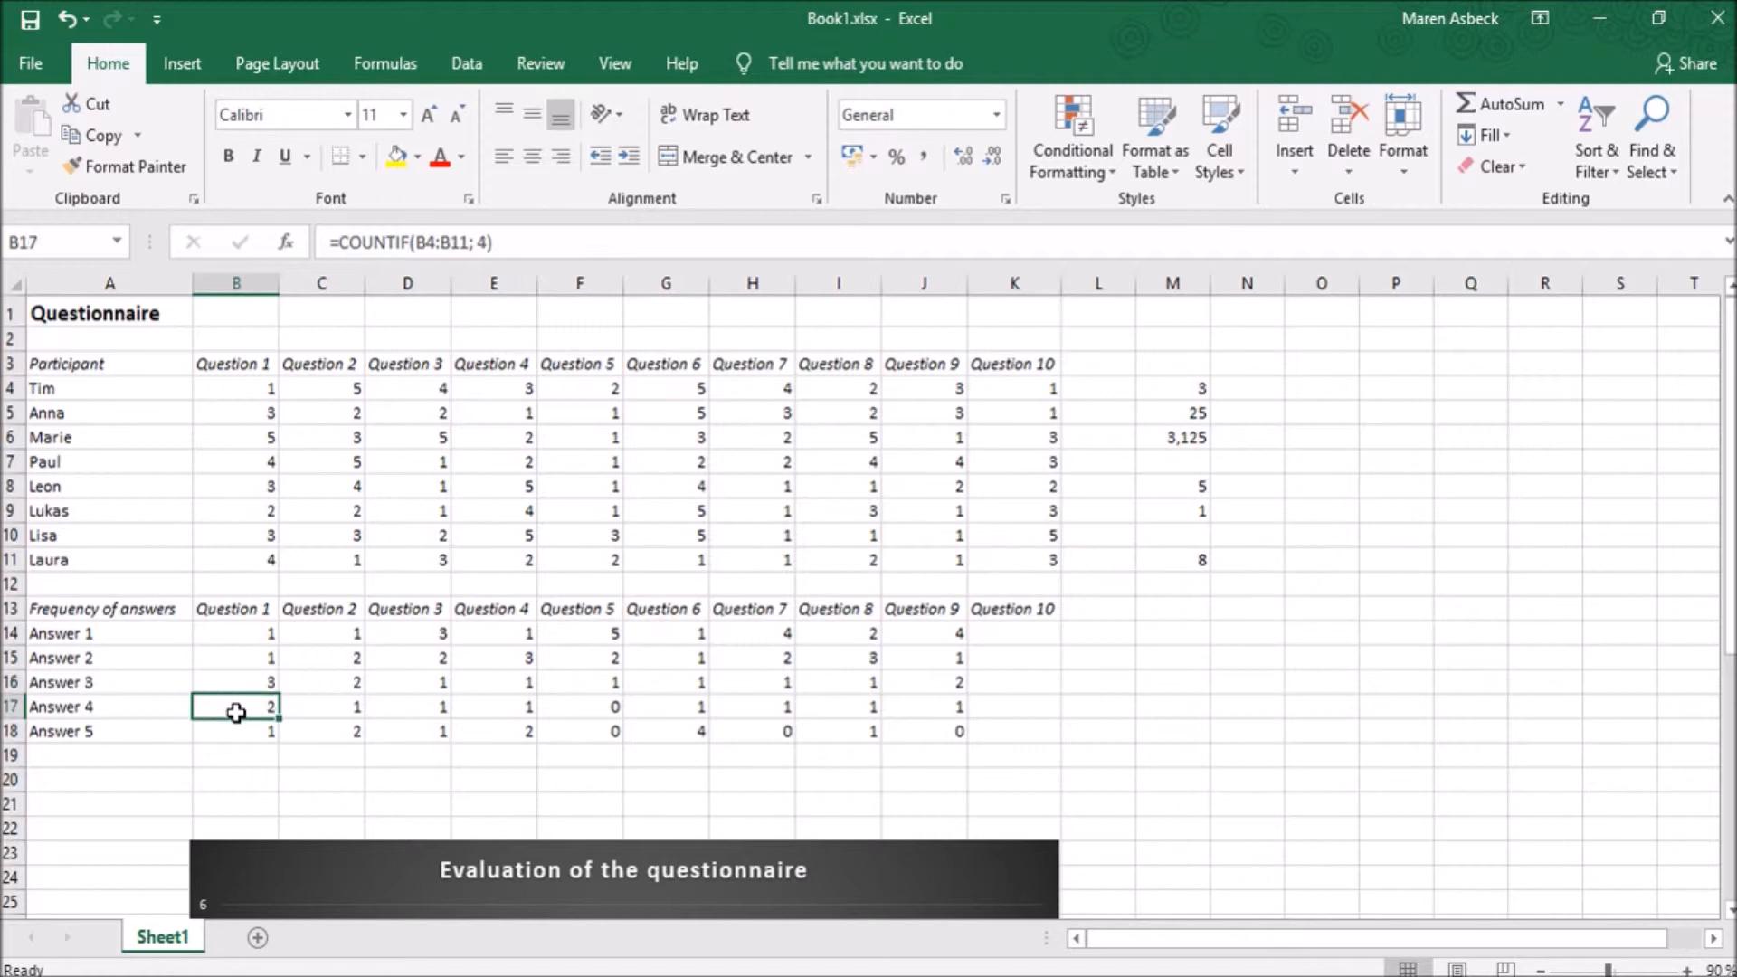
left_click(226, 733)
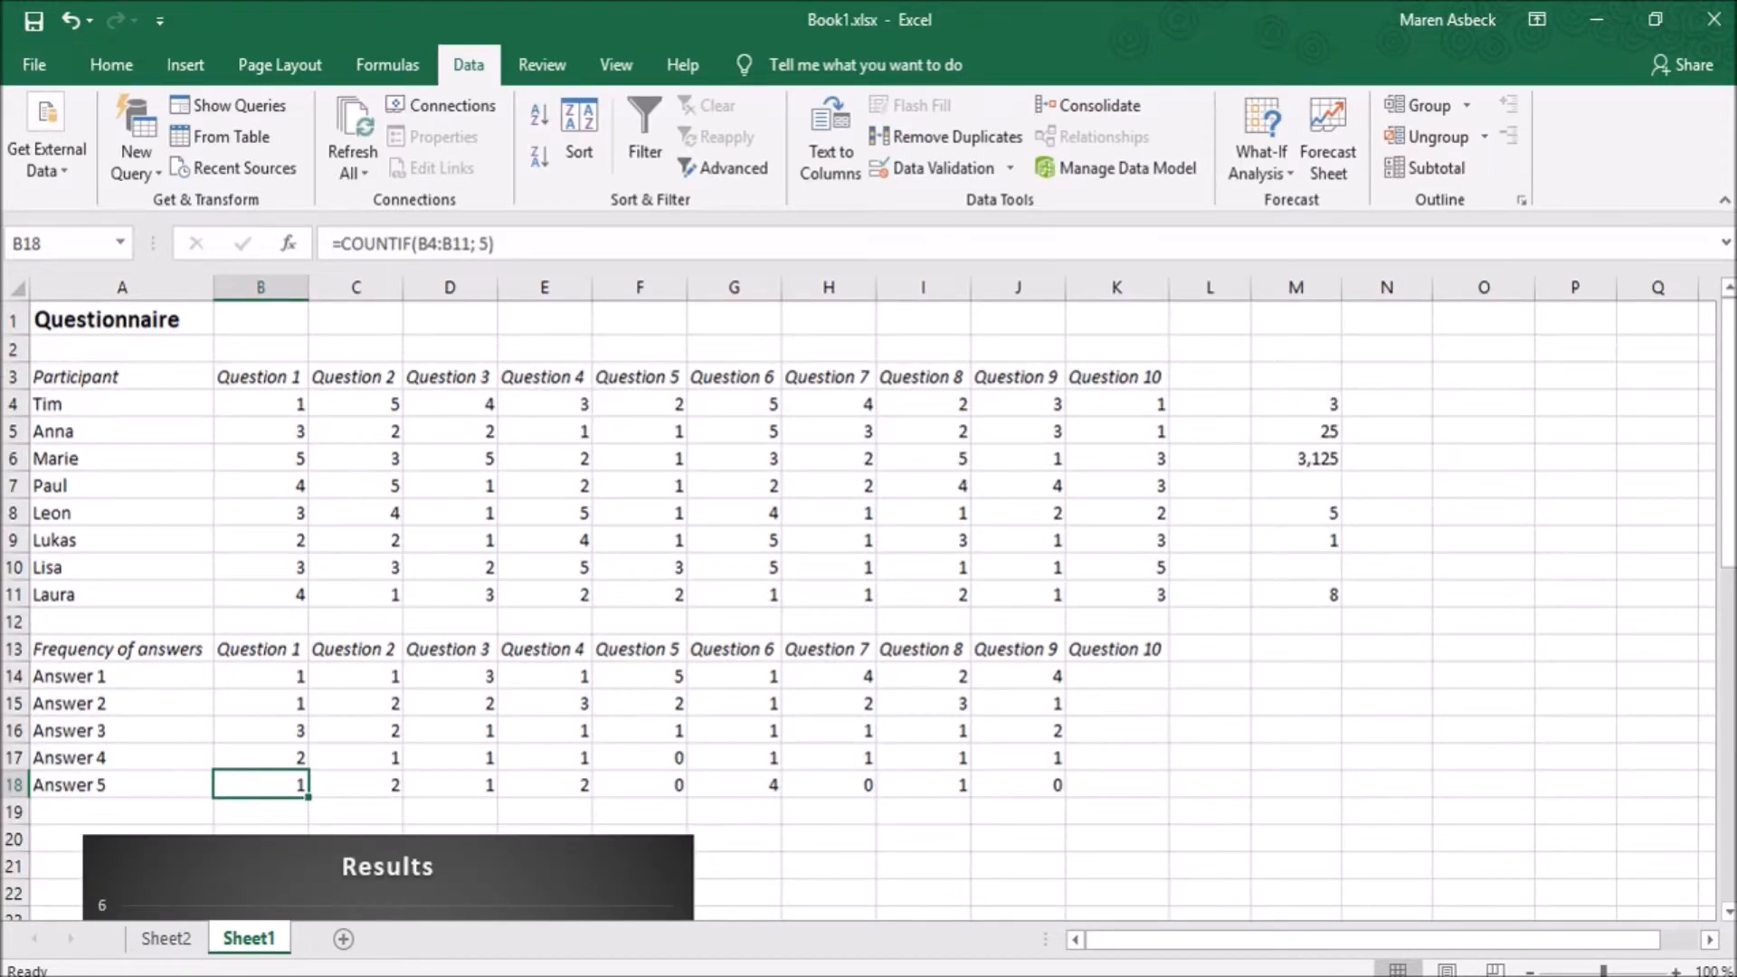
- Fill the Question 9 frequency formulas in J14:J18 across into the Question 10 cells K14:K18
left_click(1006, 675)
left_click_drag(1010, 674, 1024, 768)
left_click_drag(1027, 776, 1028, 773)
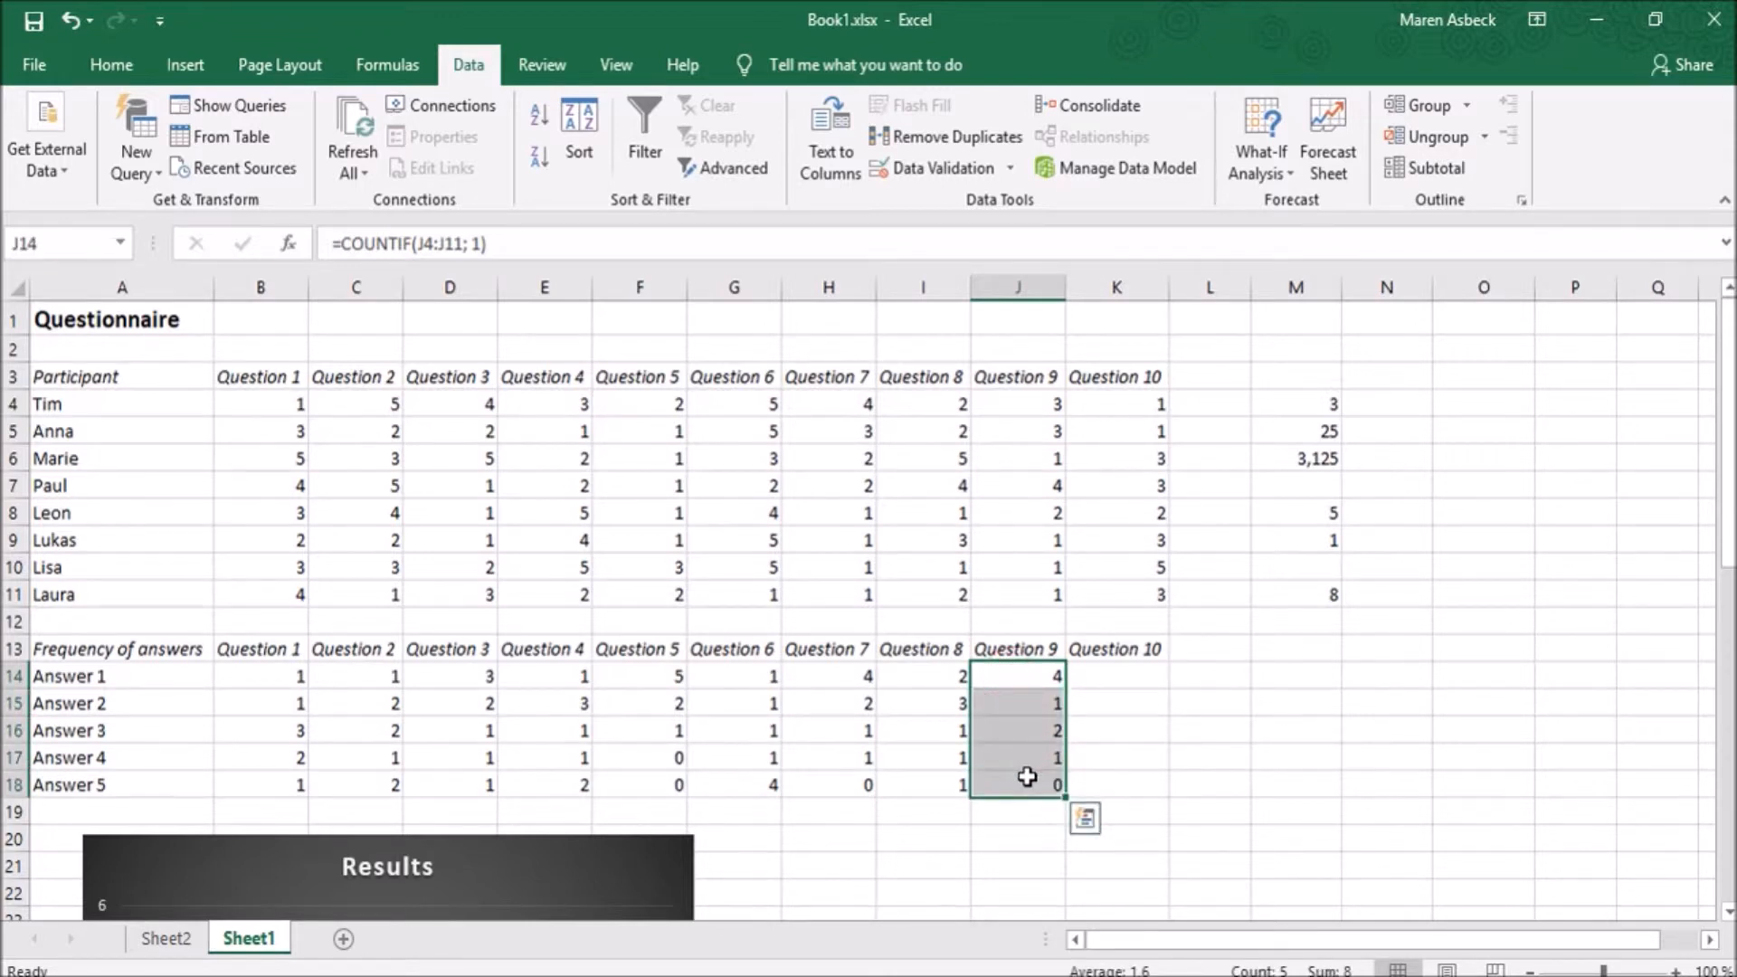
left_click_drag(1066, 792, 1155, 788)
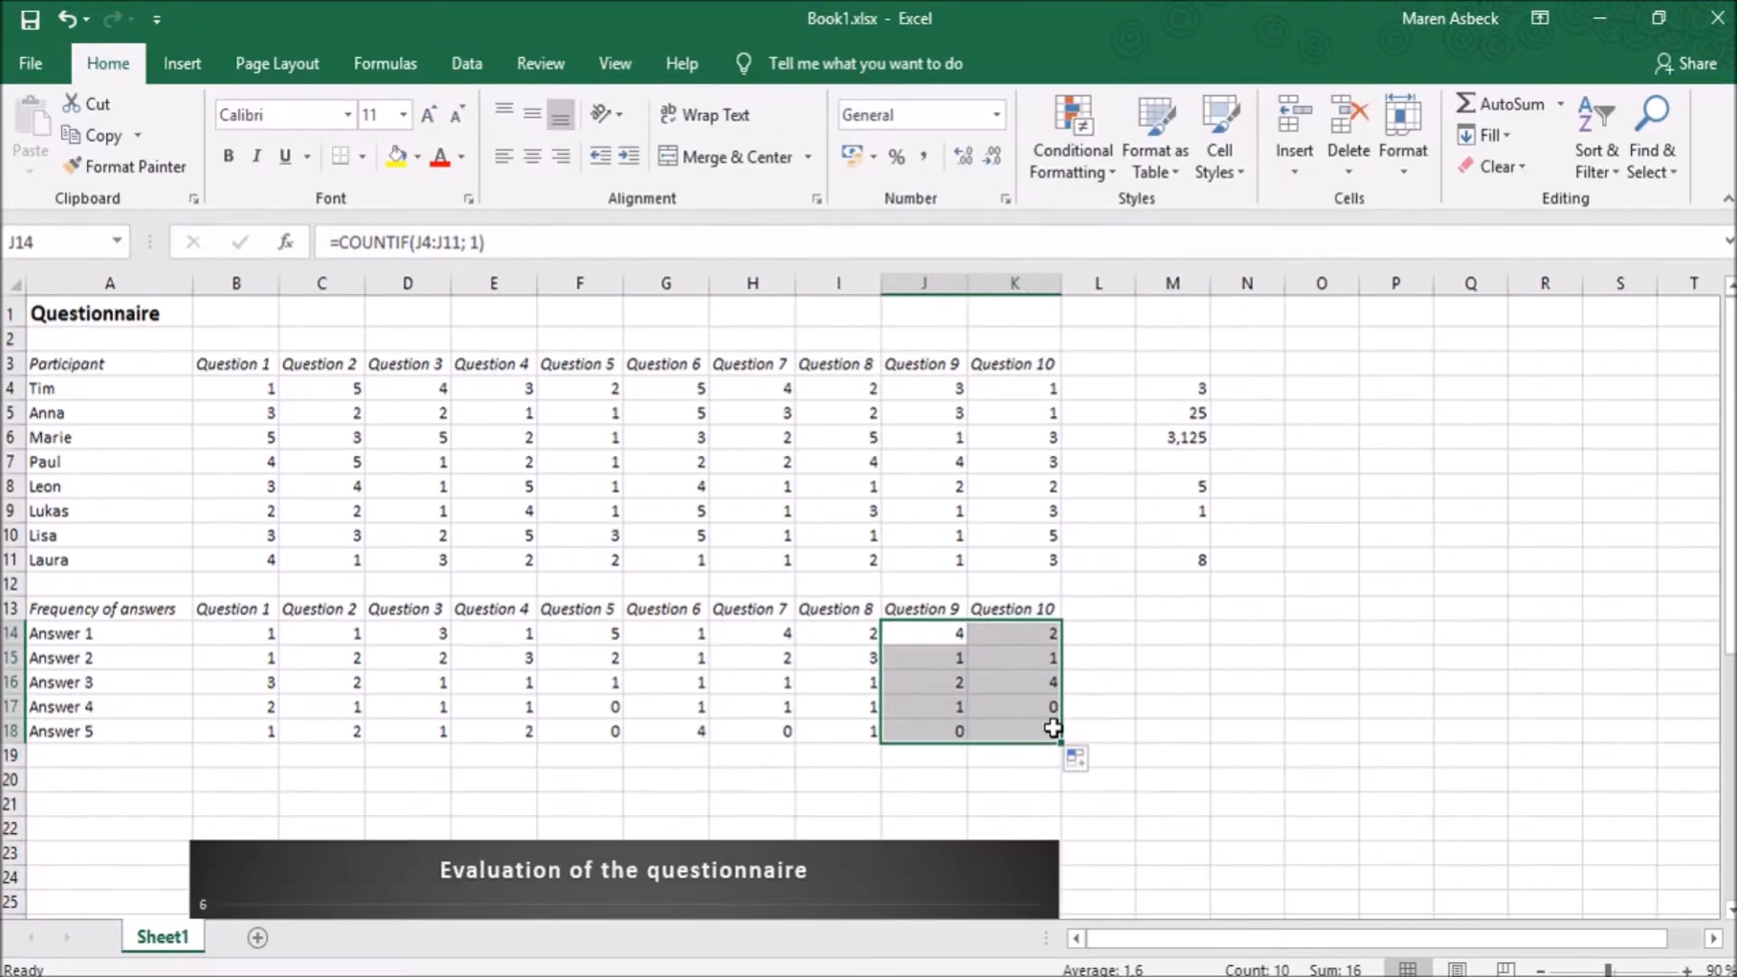
- Compare the Question 9 and Question 10 frequency formulas with the answer ranges J4:J11 and K4:K11
left_click(1012, 636)
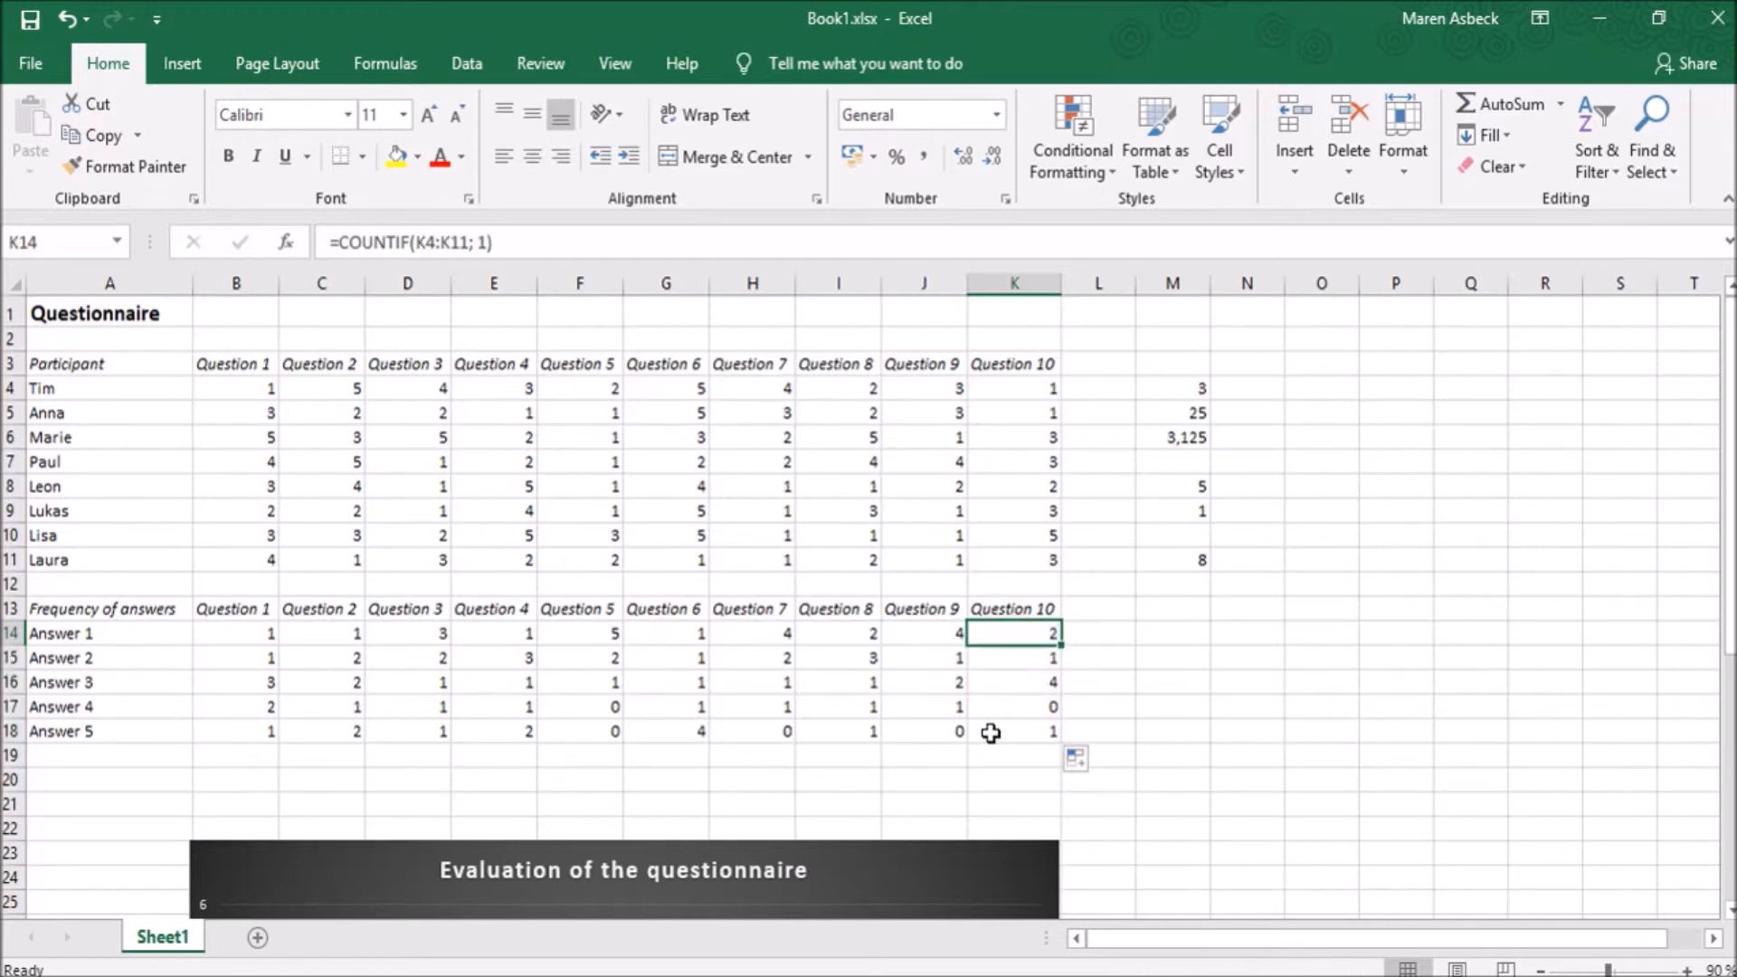
left_click(921, 636)
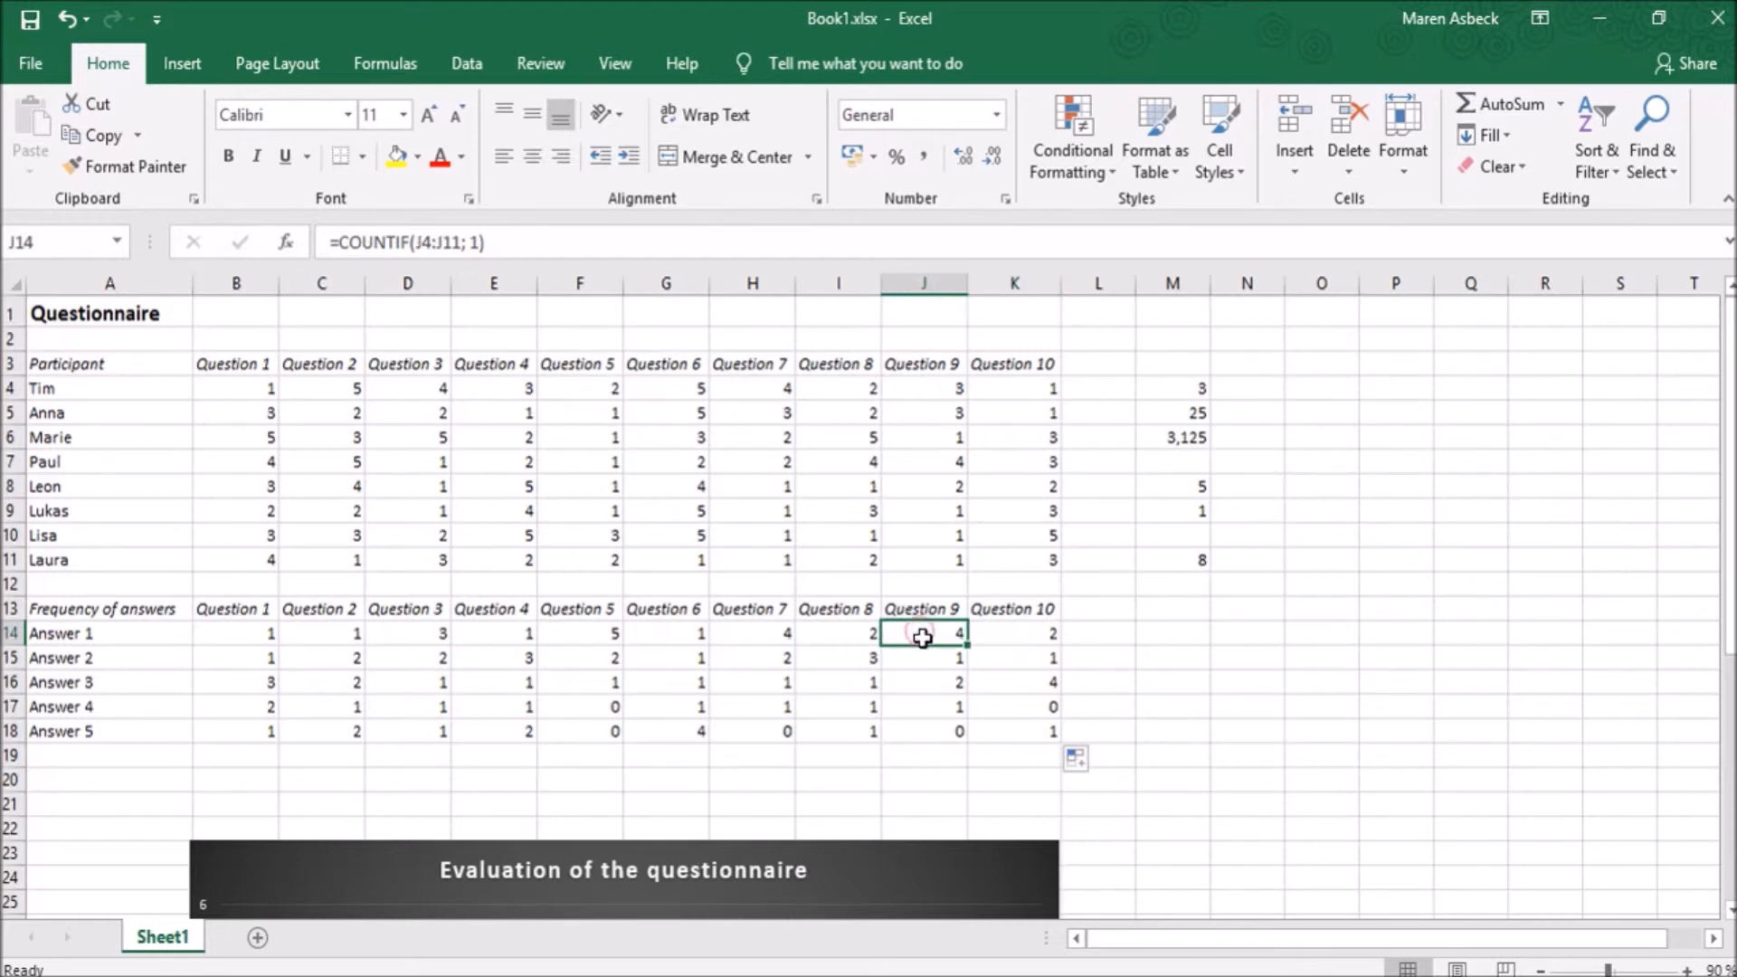
left_click_drag(919, 387, 919, 555)
left_click(992, 633)
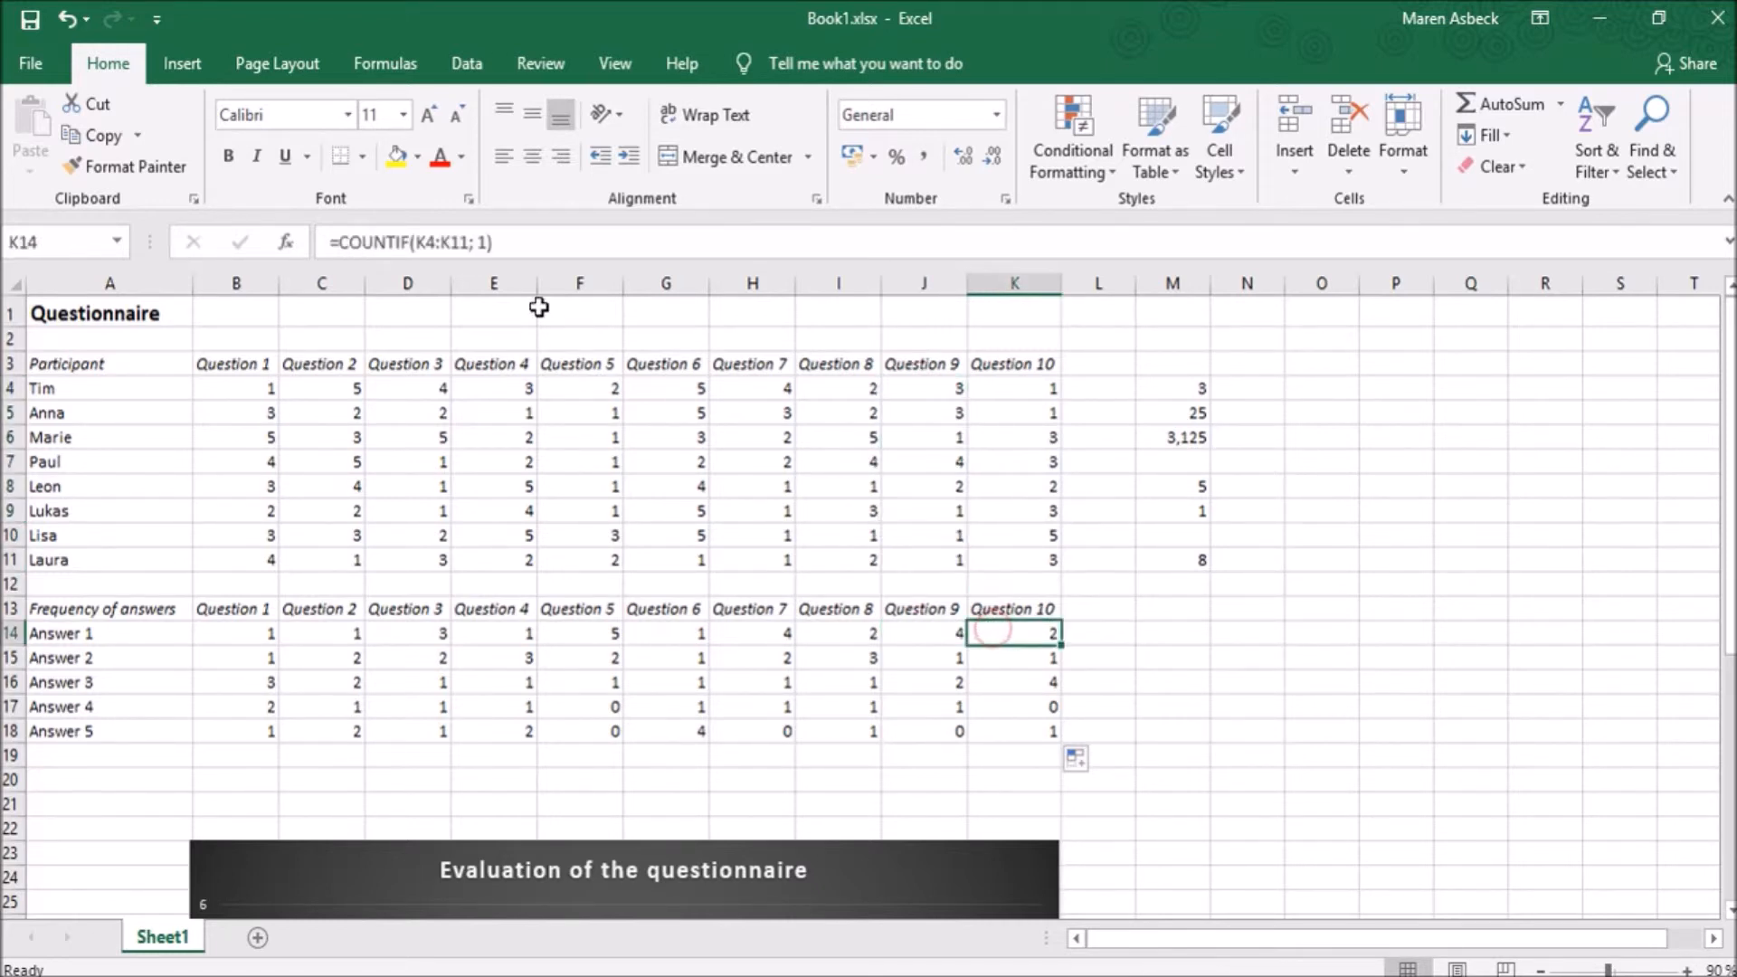
left_click_drag(992, 390, 1004, 561)
left_click(1009, 633)
left_click(1020, 707)
left_click(1023, 730)
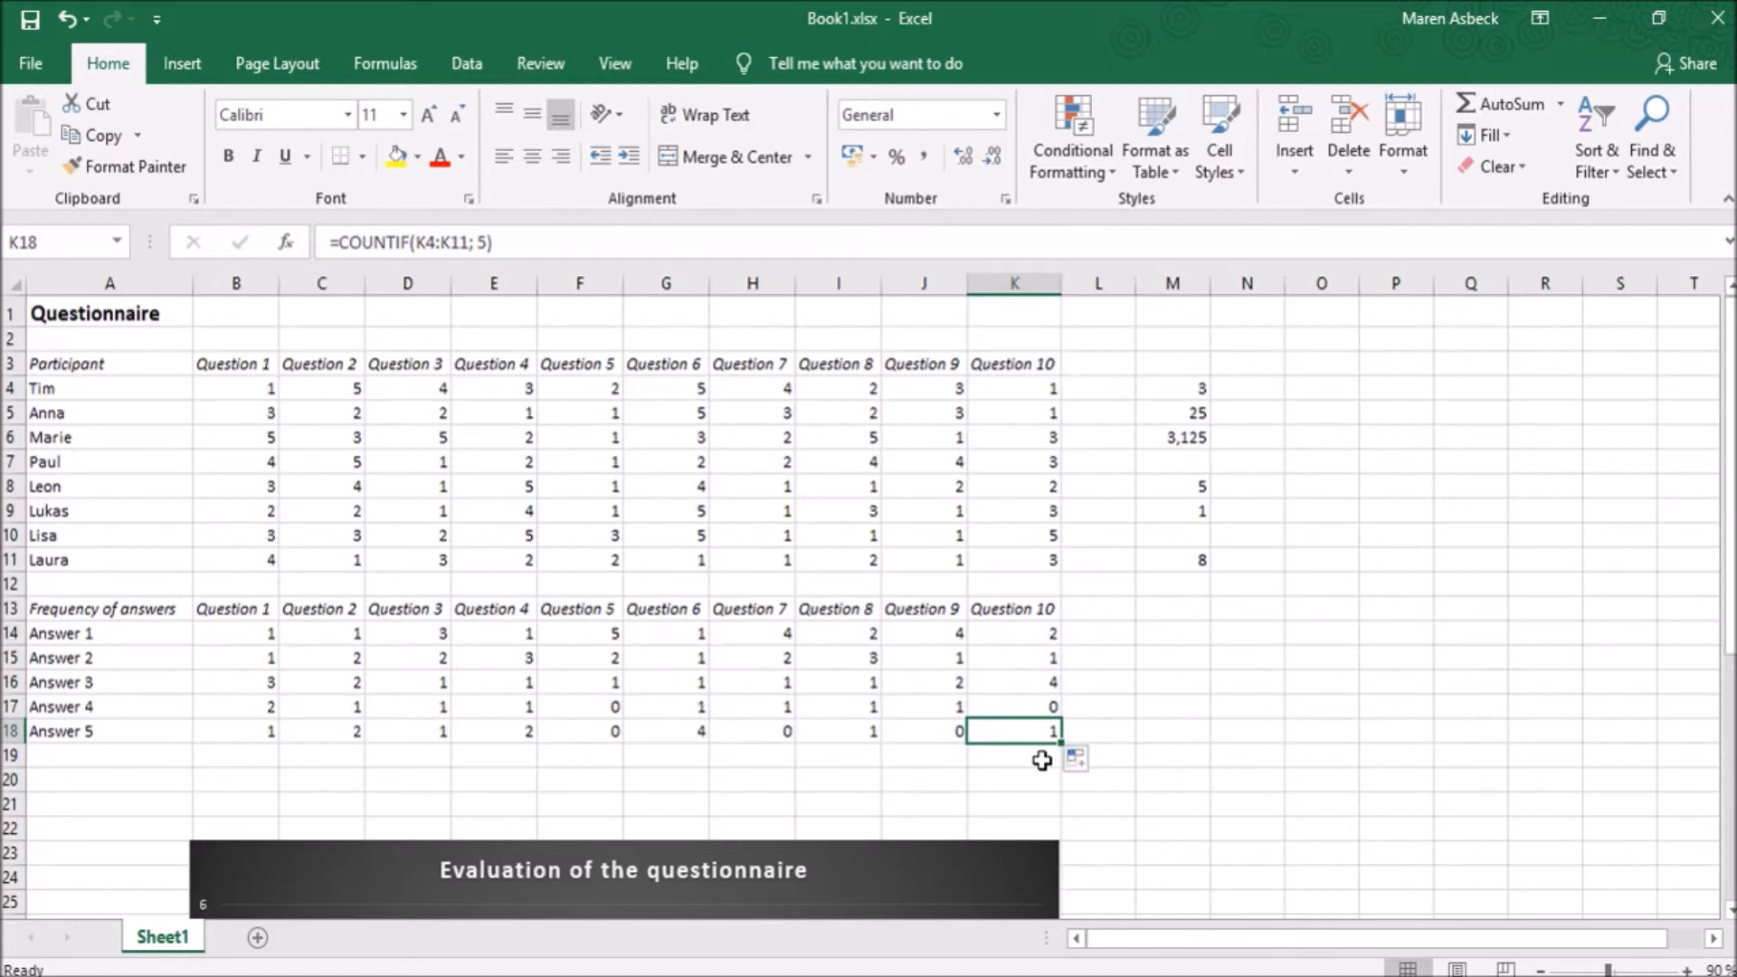
- Enter an accent mark followed by an equals sign (`=) as plain text in cell M18
left_click(1171, 609)
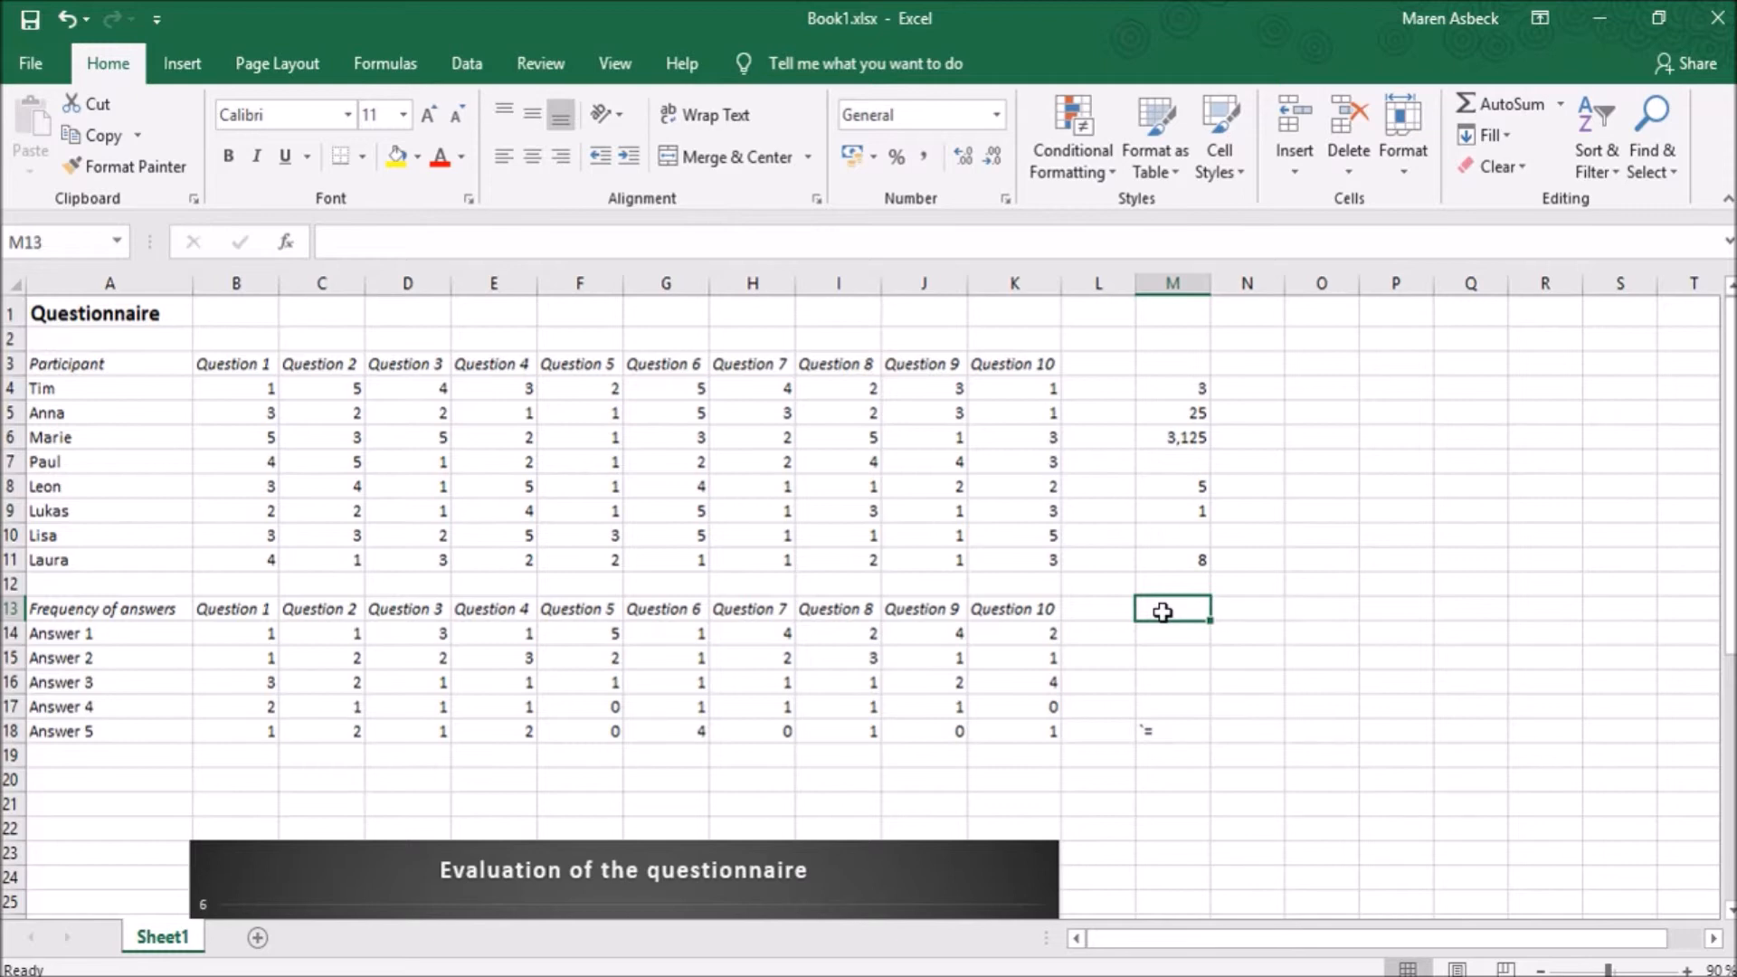
type("`=")
key("Return")
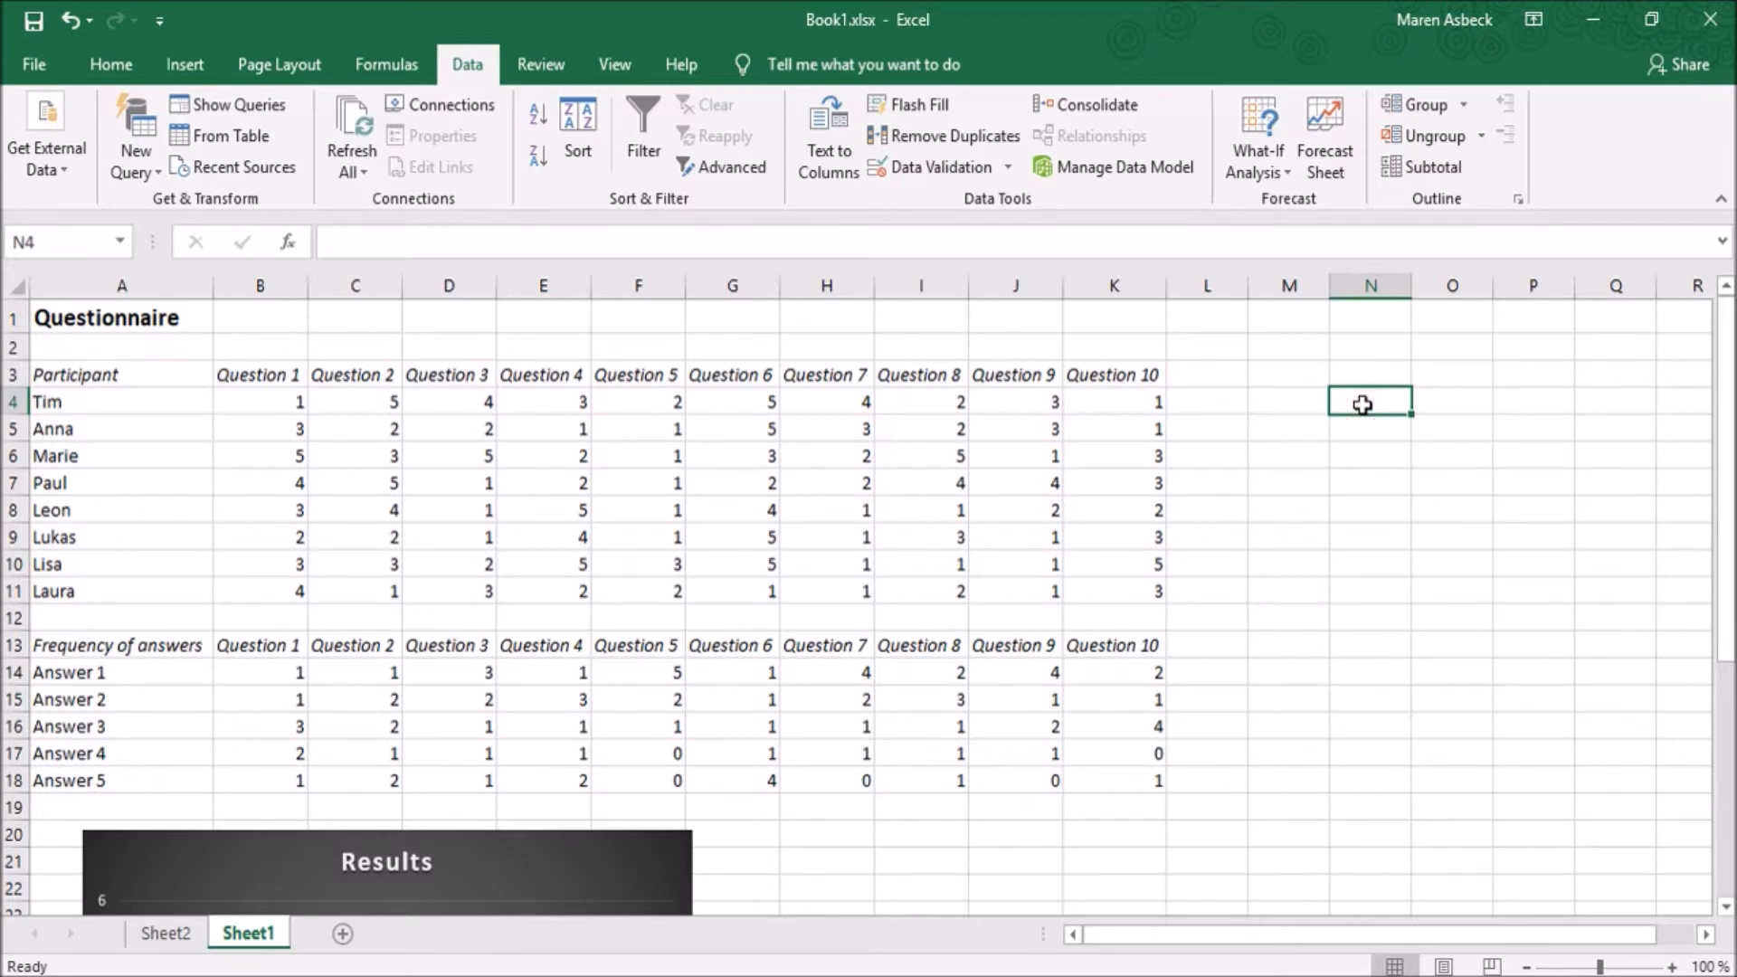
- Enter the date 24.02.2019 in cell N4 and fill the series of consecutive days down to N13
type("24.02.2019")
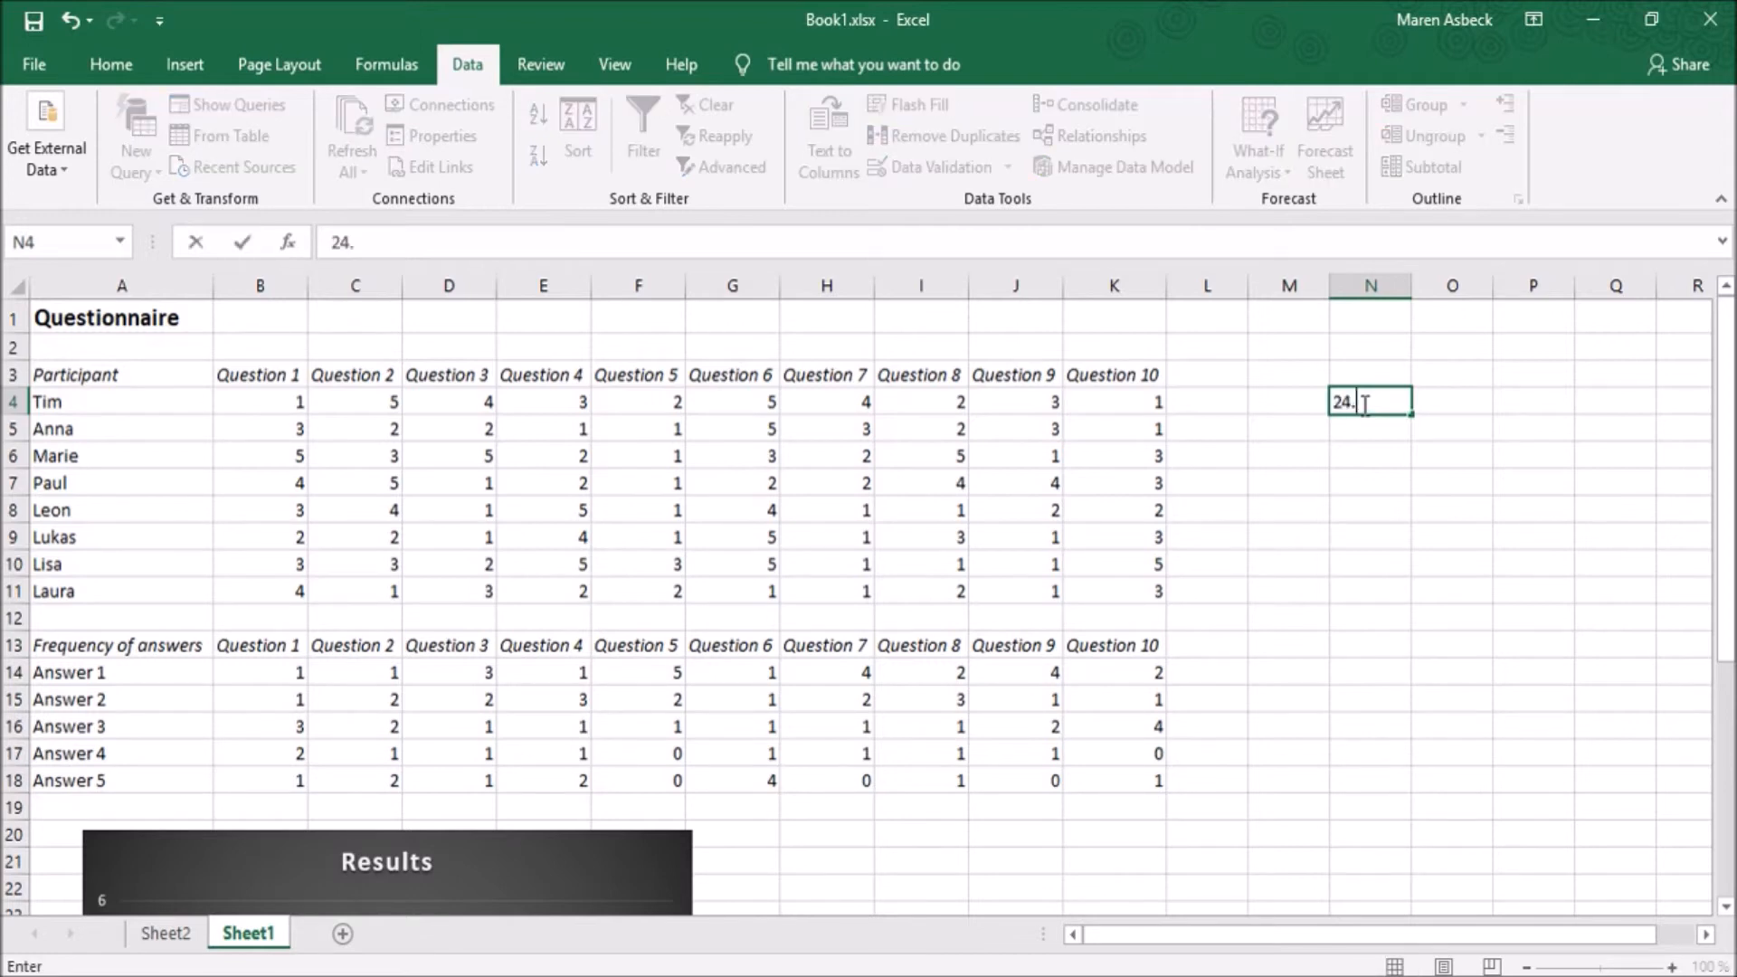
key("Return")
left_click(1389, 399)
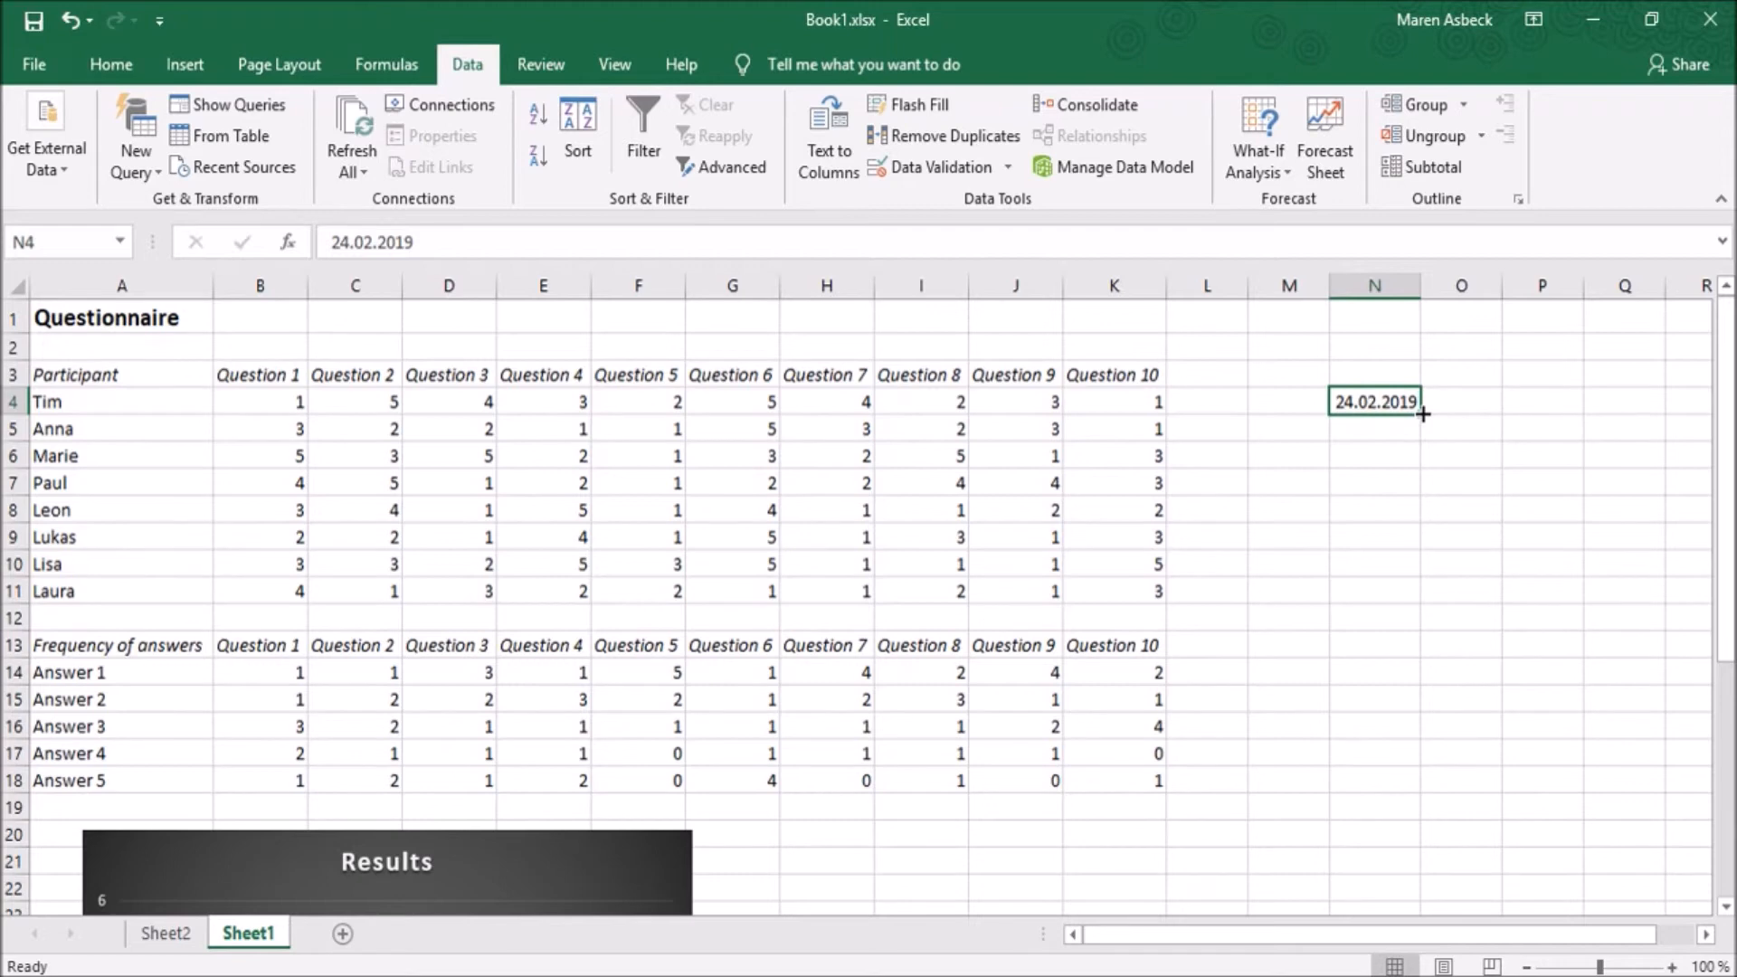
left_click_drag(1422, 413, 1417, 650)
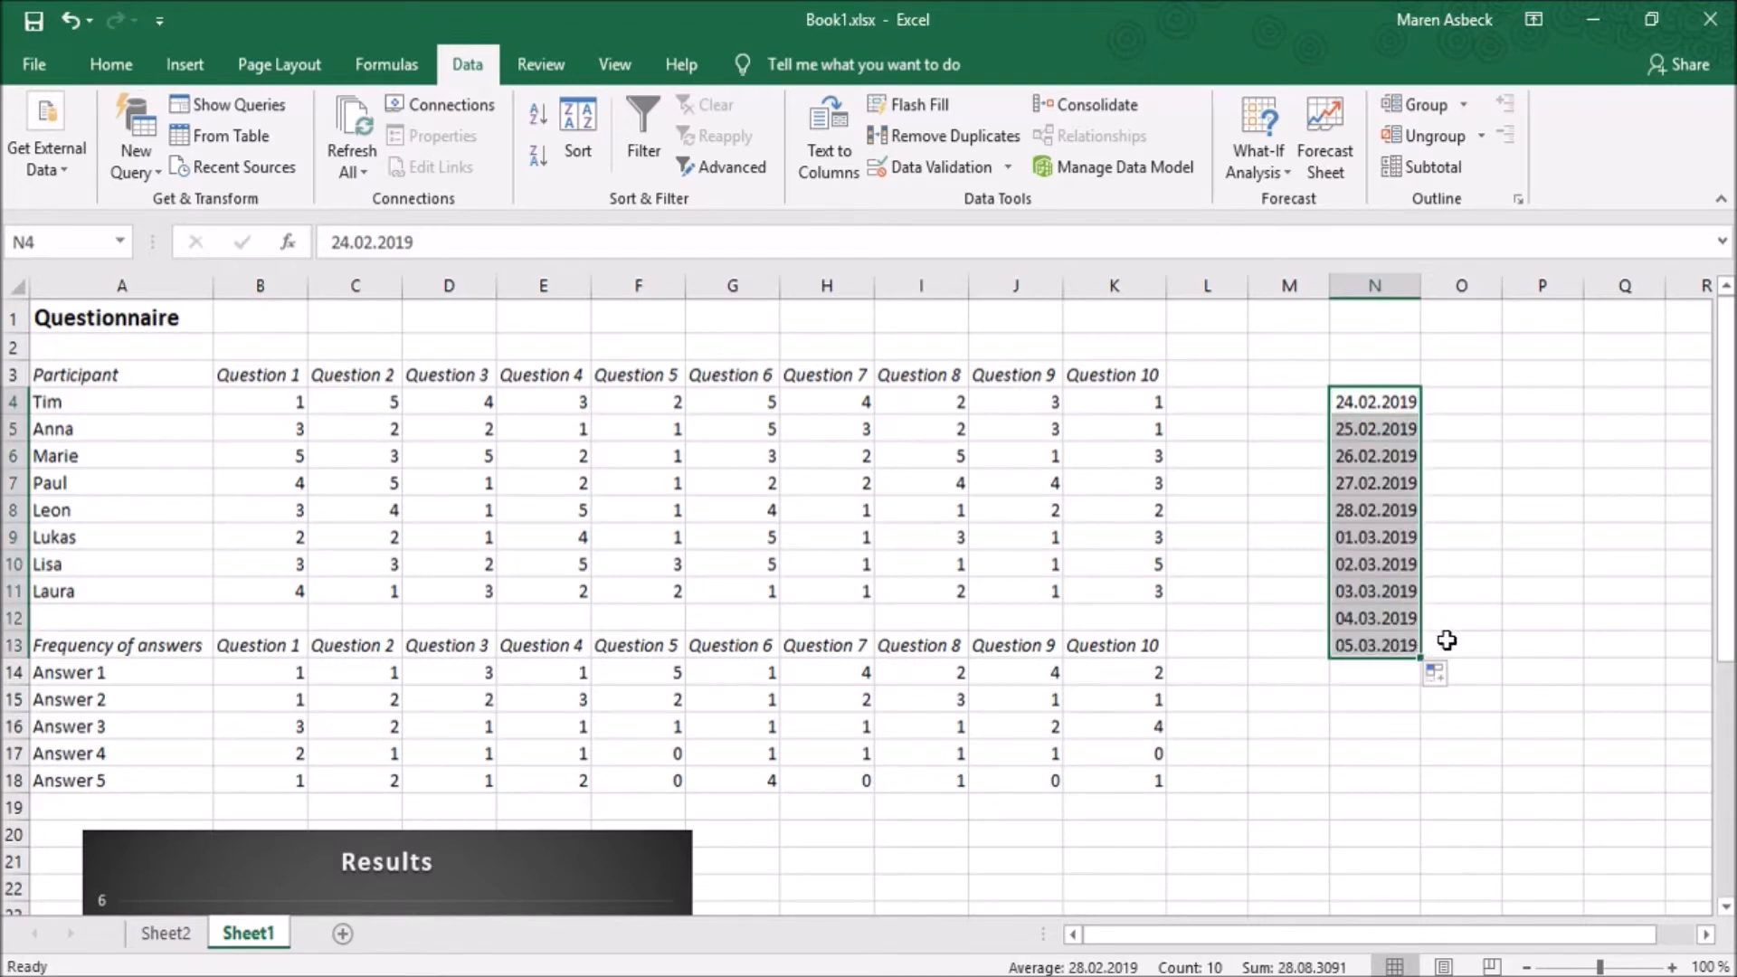
- Enter Monday in cell O4, fill the weekday series down to O14 and autofit the width of column O
left_click(1437, 409)
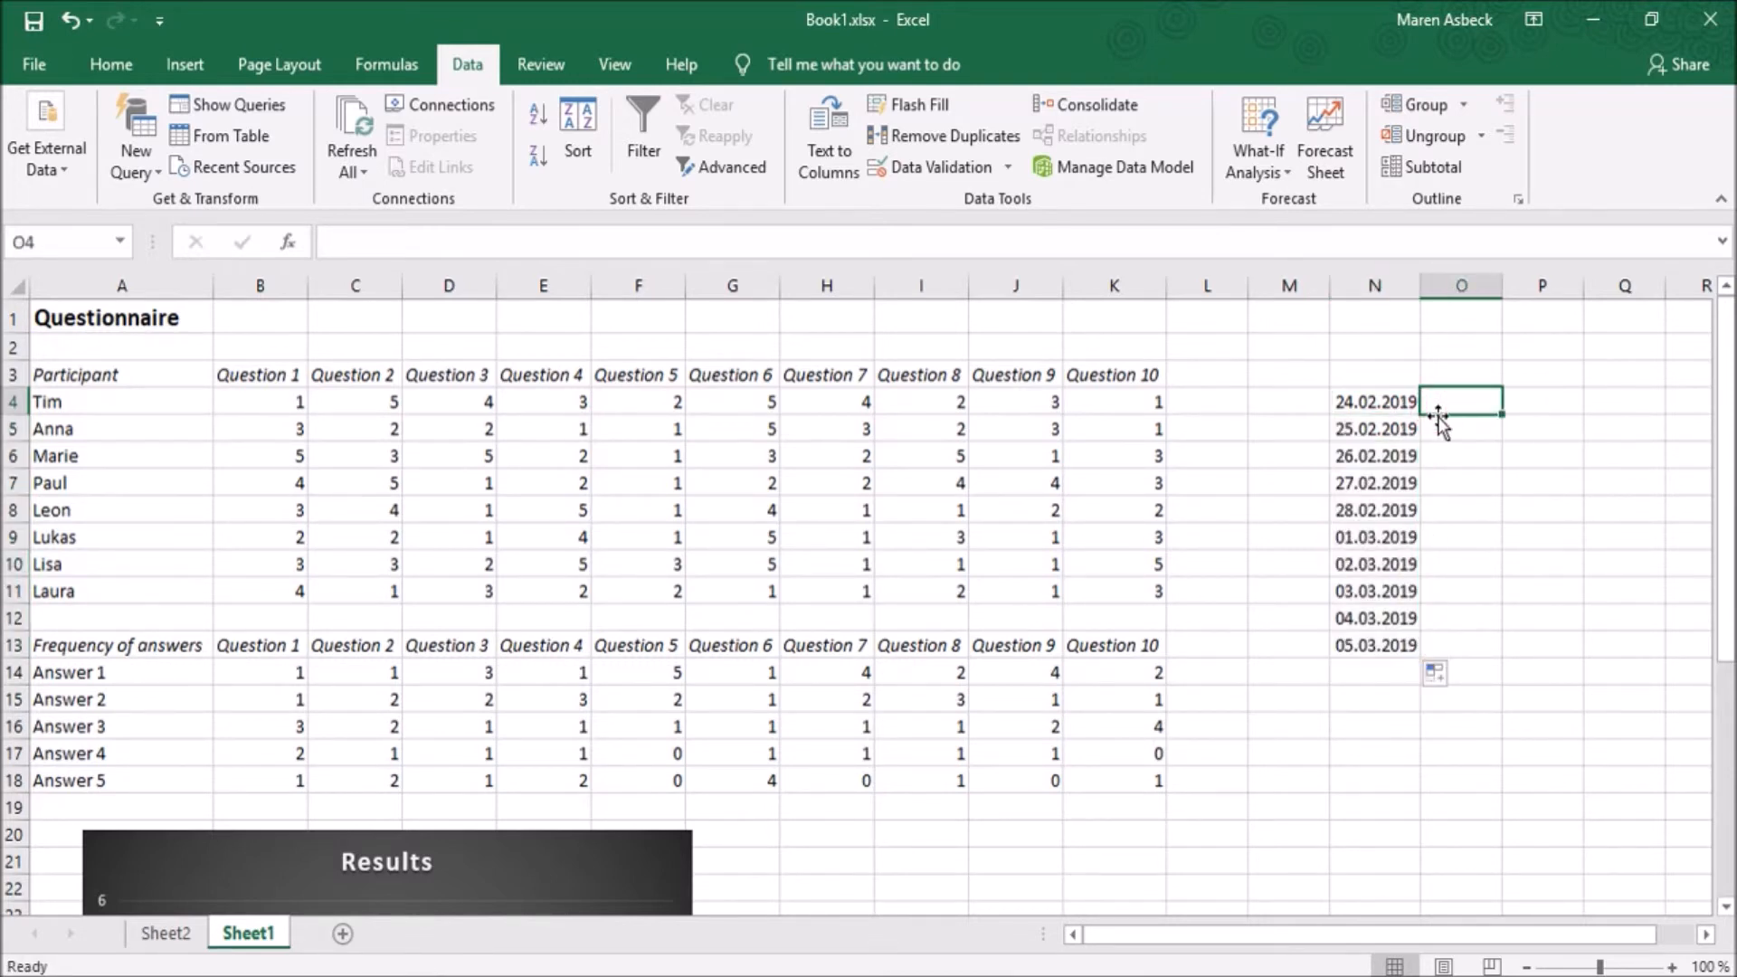
type("Monday")
key("Return")
left_click(1438, 408)
left_click_drag(1501, 412, 1504, 677)
left_click(1471, 462)
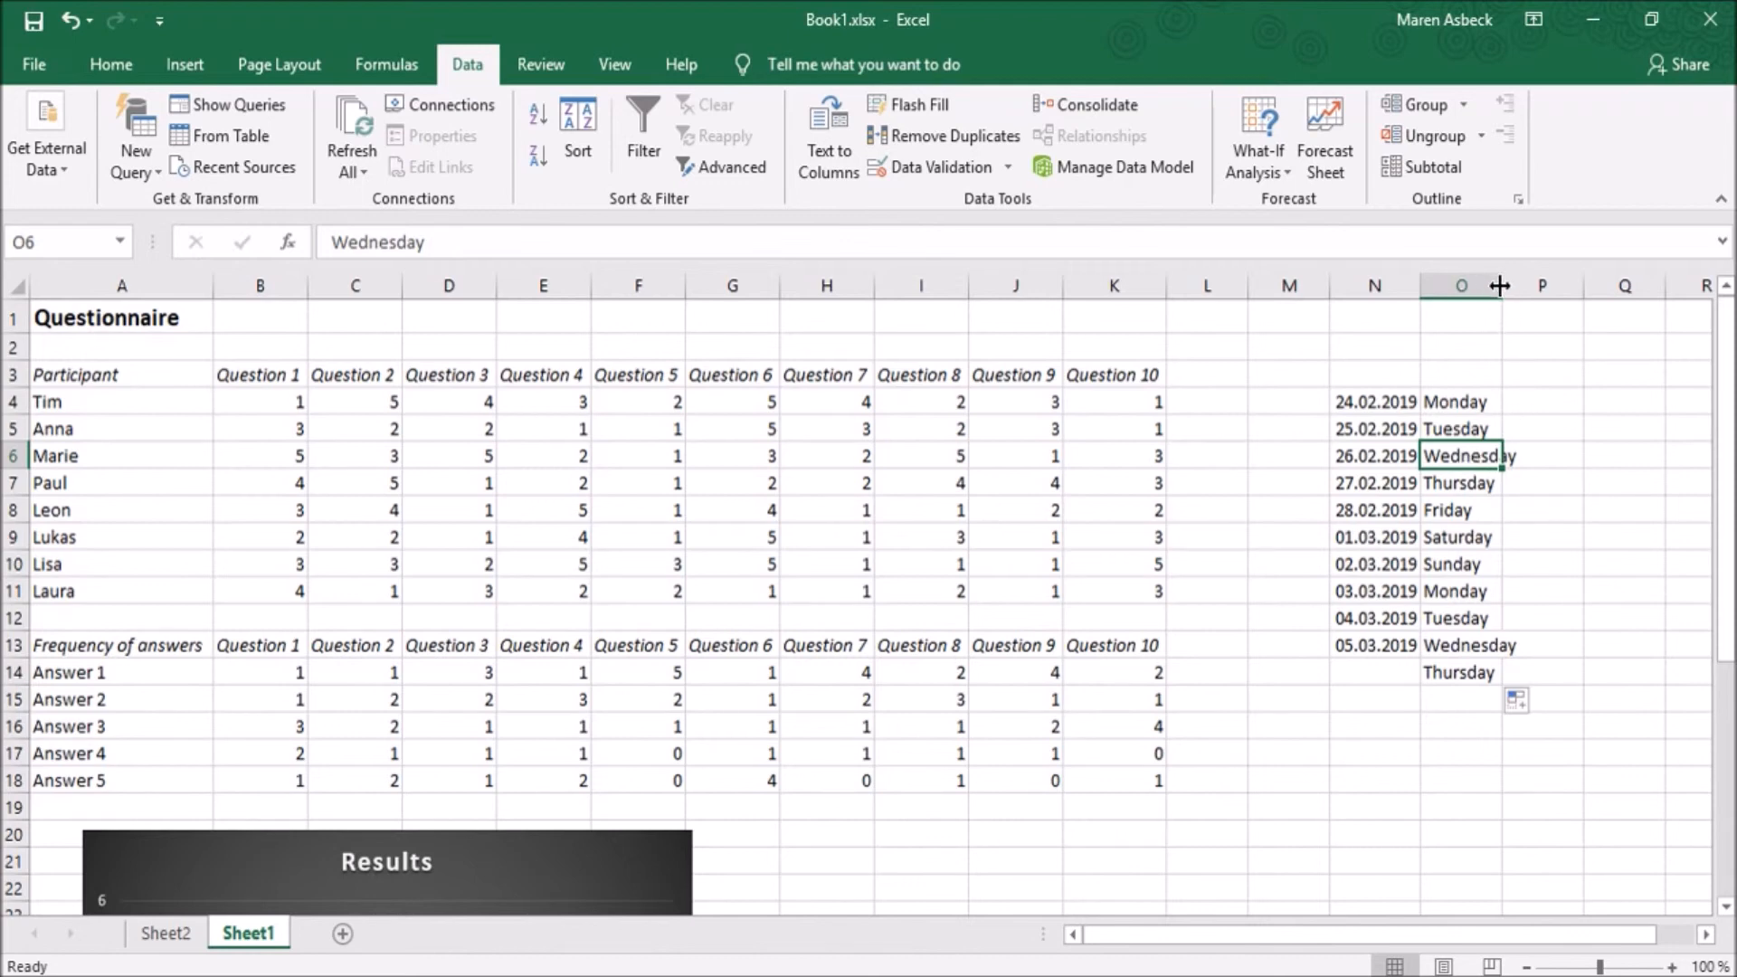
double_click(1499, 285)
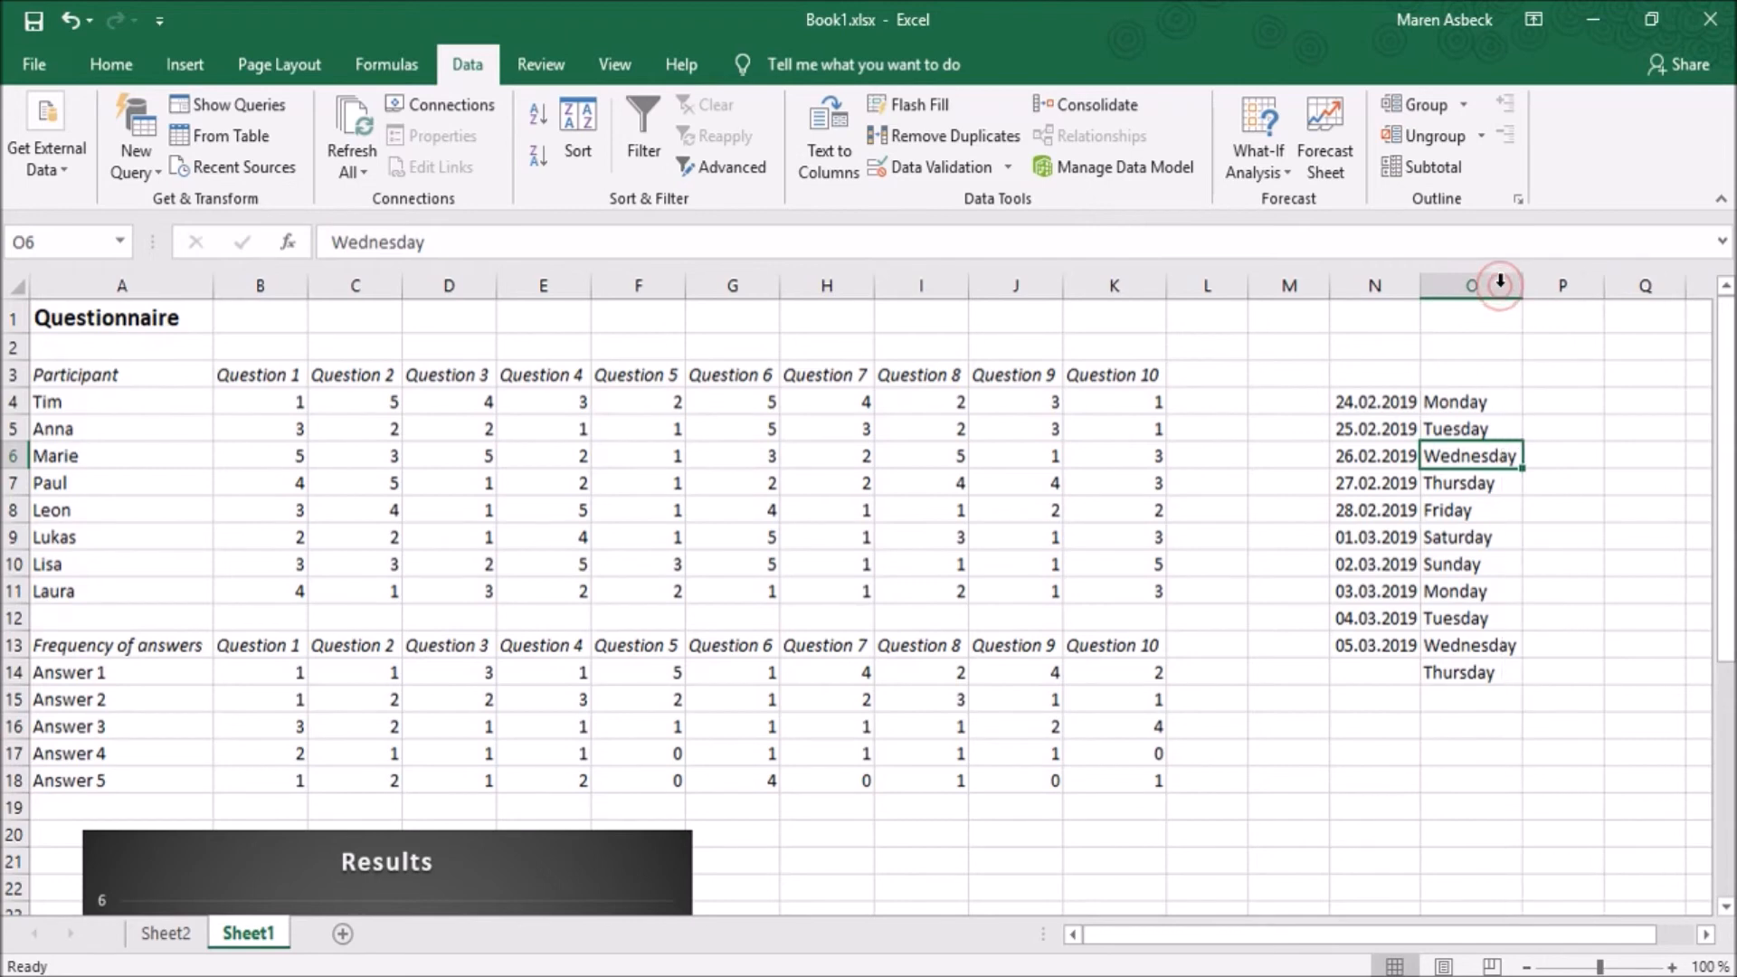
- Enter the numbers 50, 100 and 150 in cells P4, P5 and P6
left_click(1550, 403)
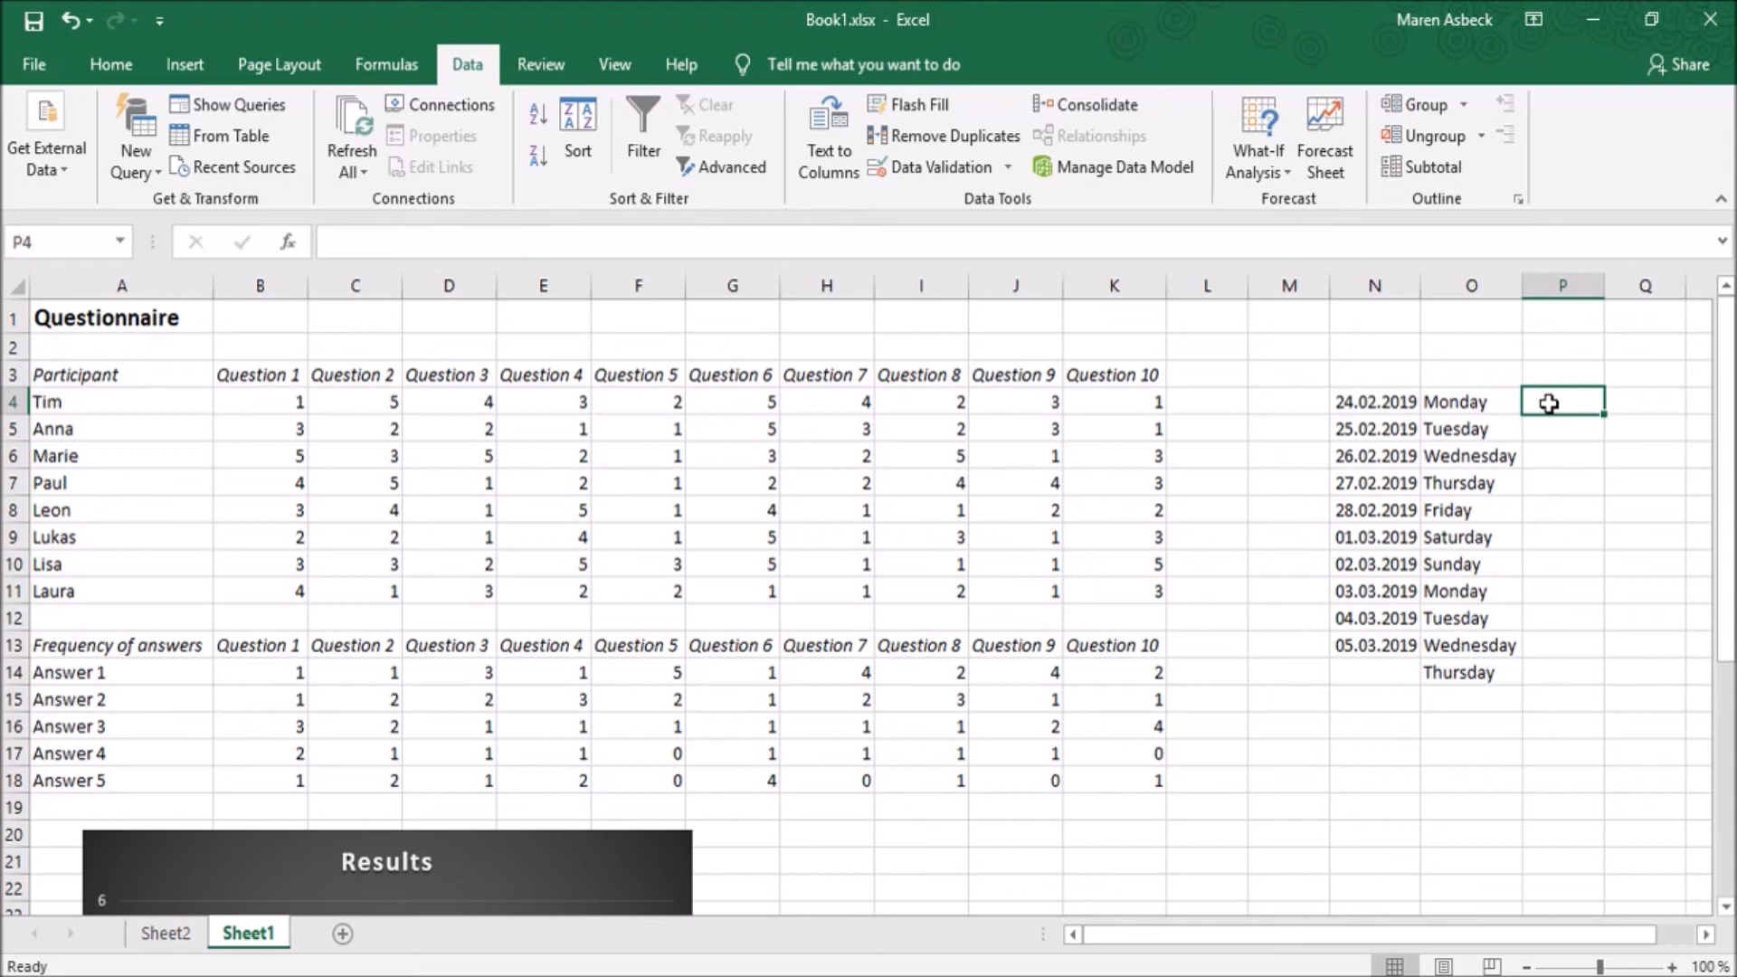
type("50")
key("Return")
type("100")
key("Return")
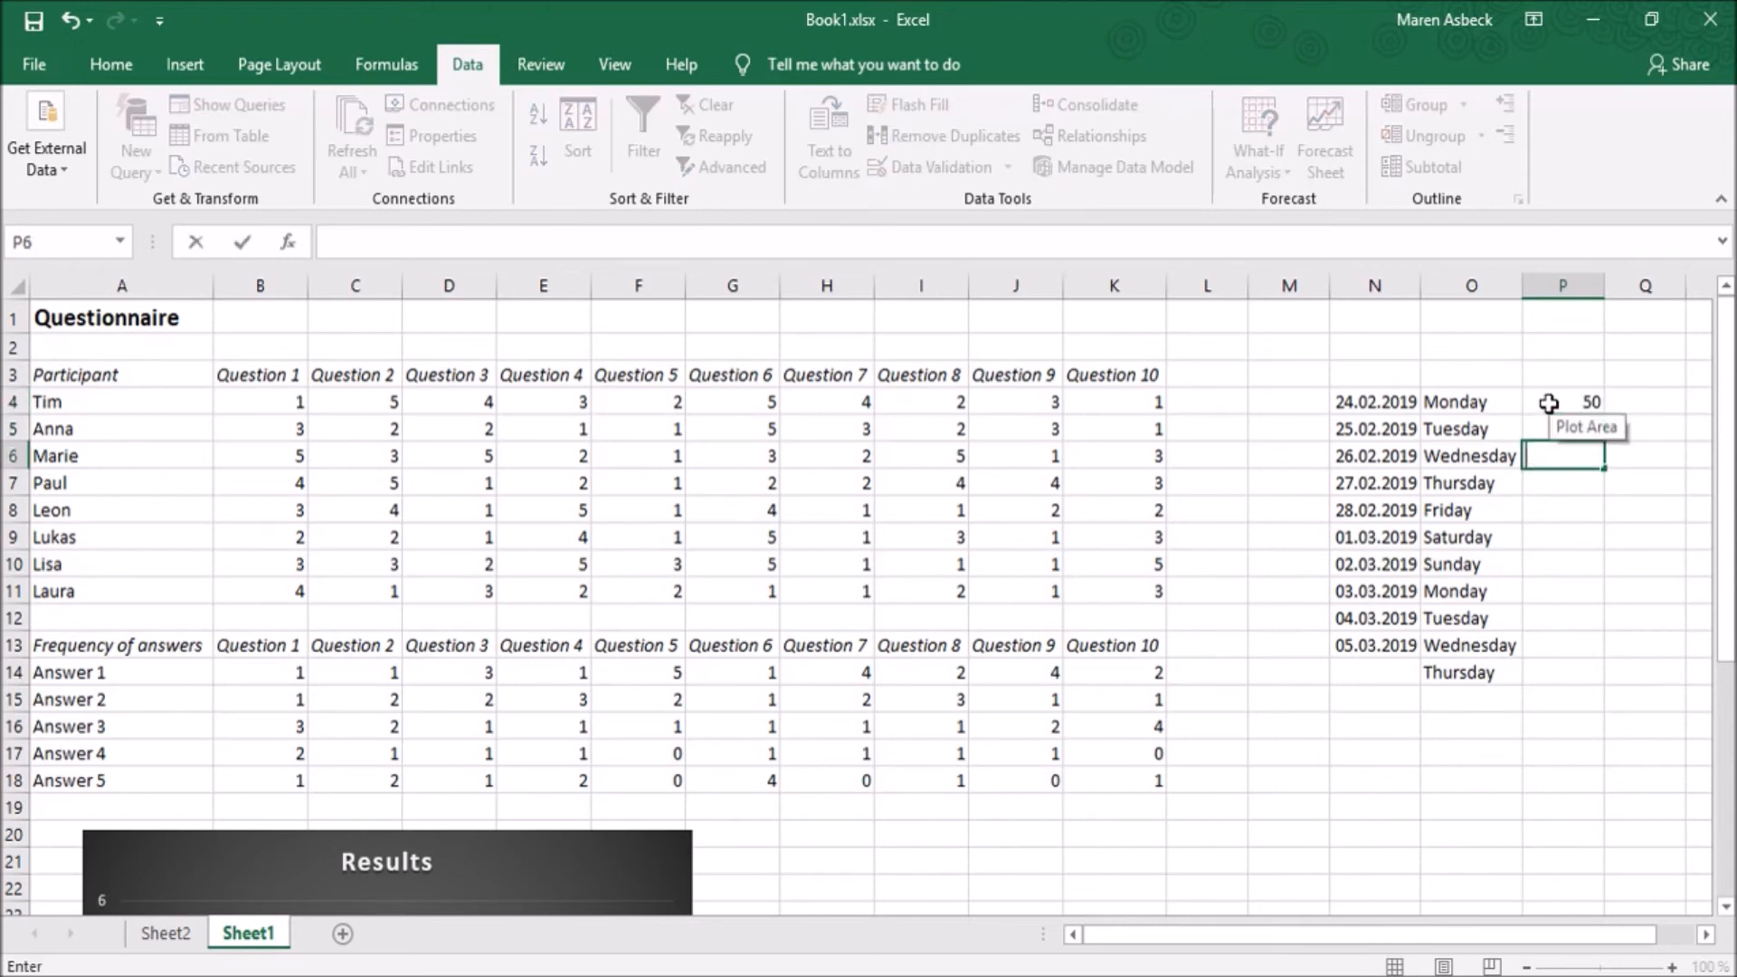
type("150")
- Extend the number series from P4:P6 down to cell P13 in increments of 50
left_click(1593, 407)
left_click_drag(1587, 403, 1549, 456)
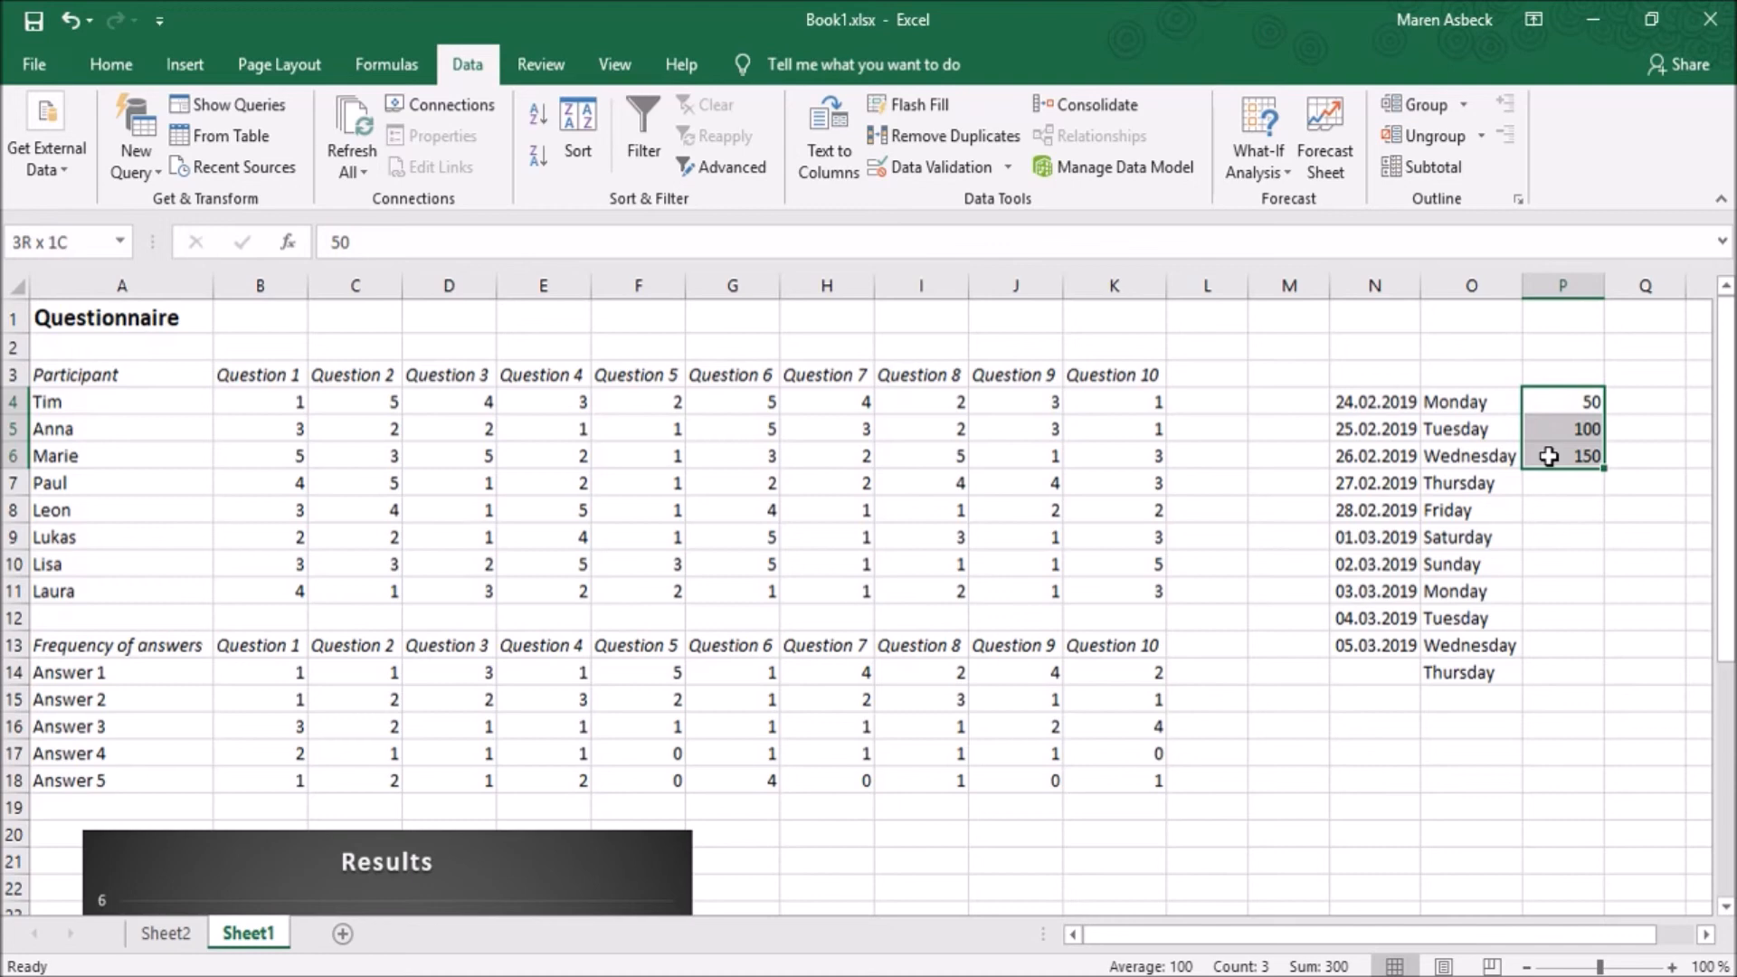
left_click_drag(1603, 466, 1601, 654)
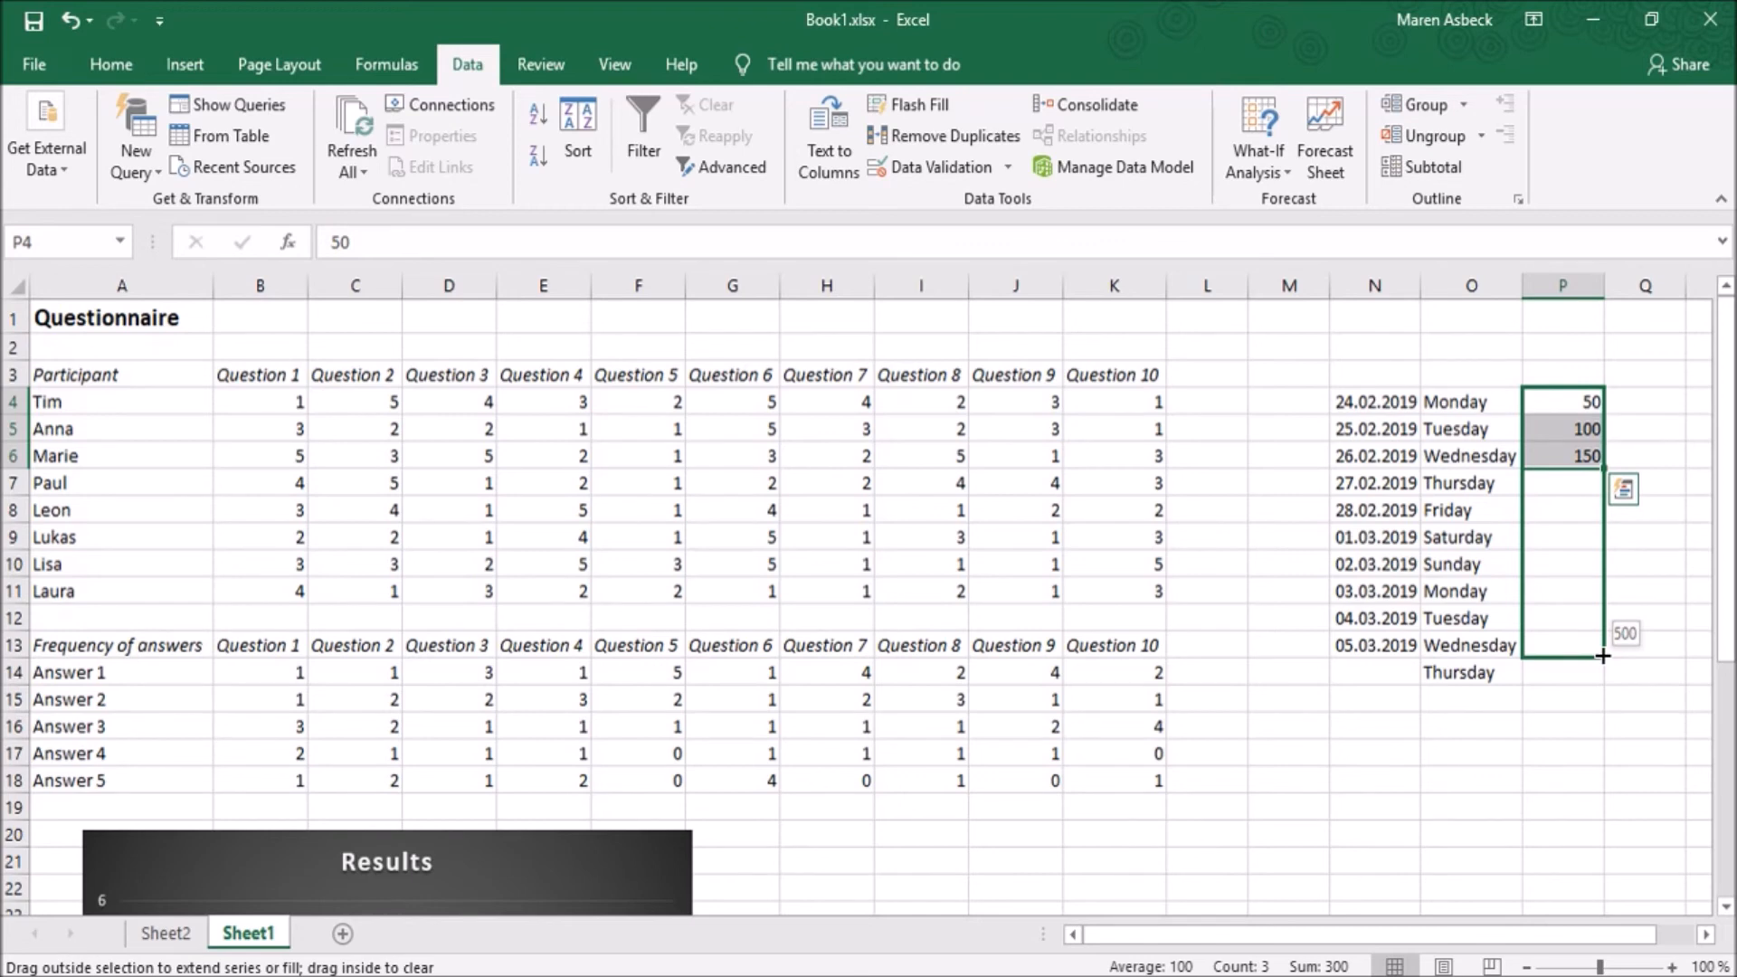
left_click_drag(1603, 655, 1602, 657)
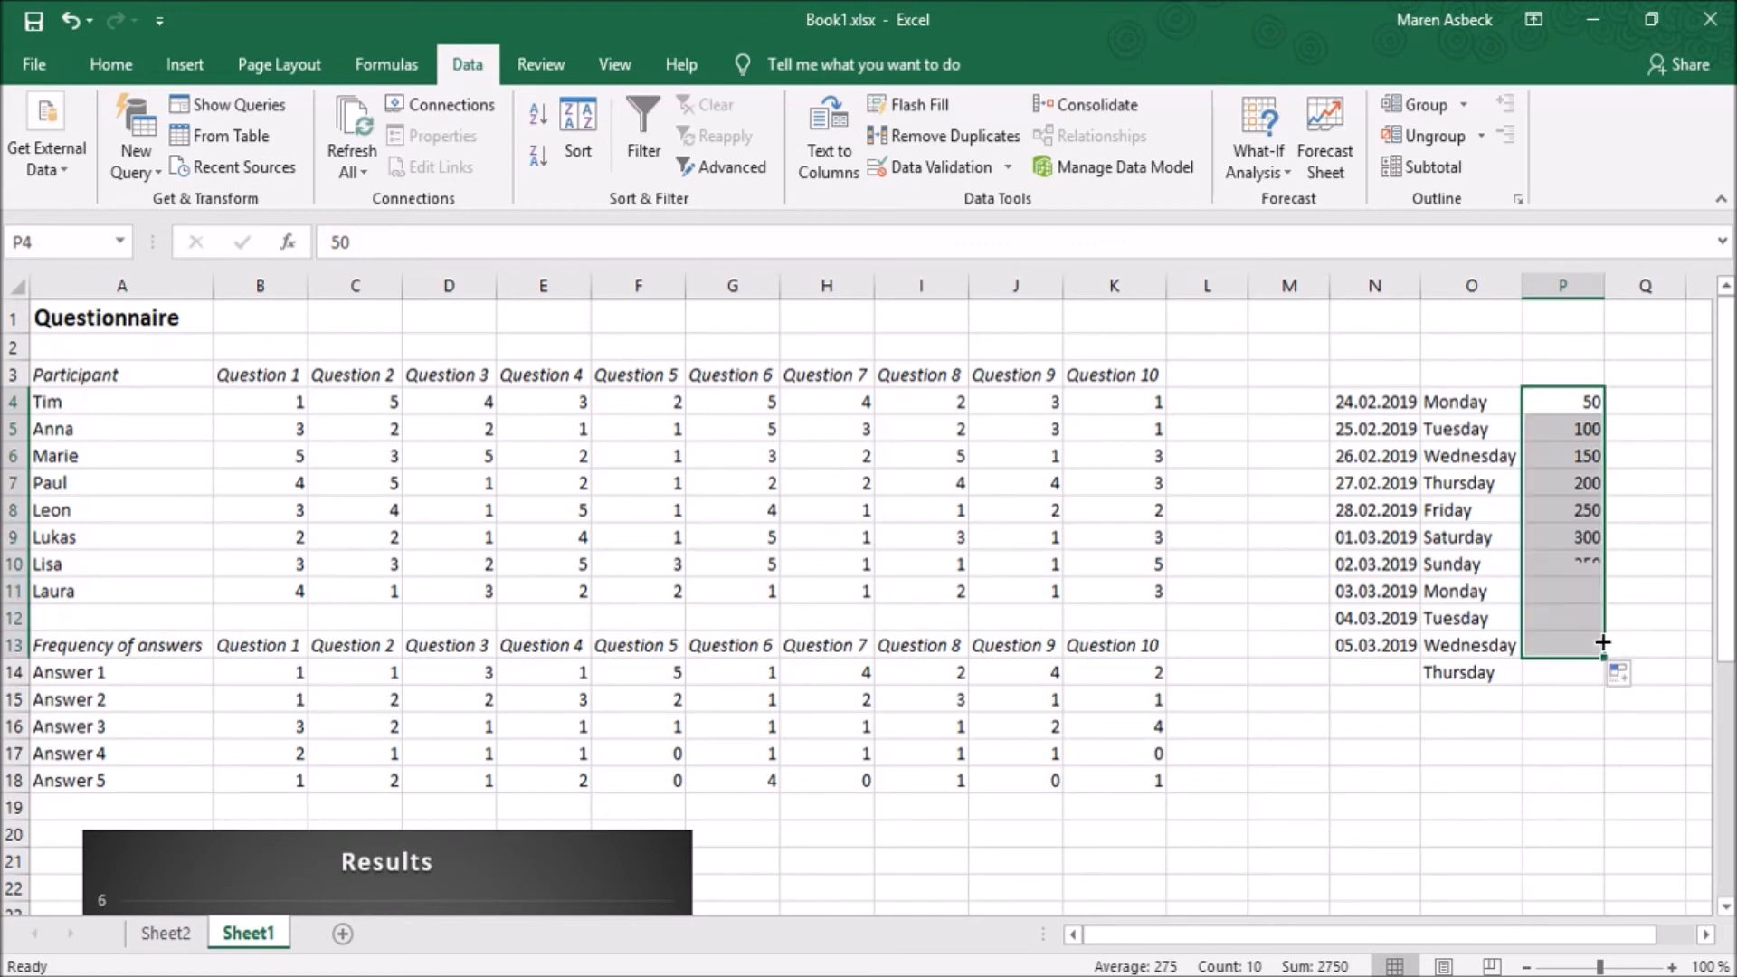
left_click_drag(1587, 563, 1586, 618)
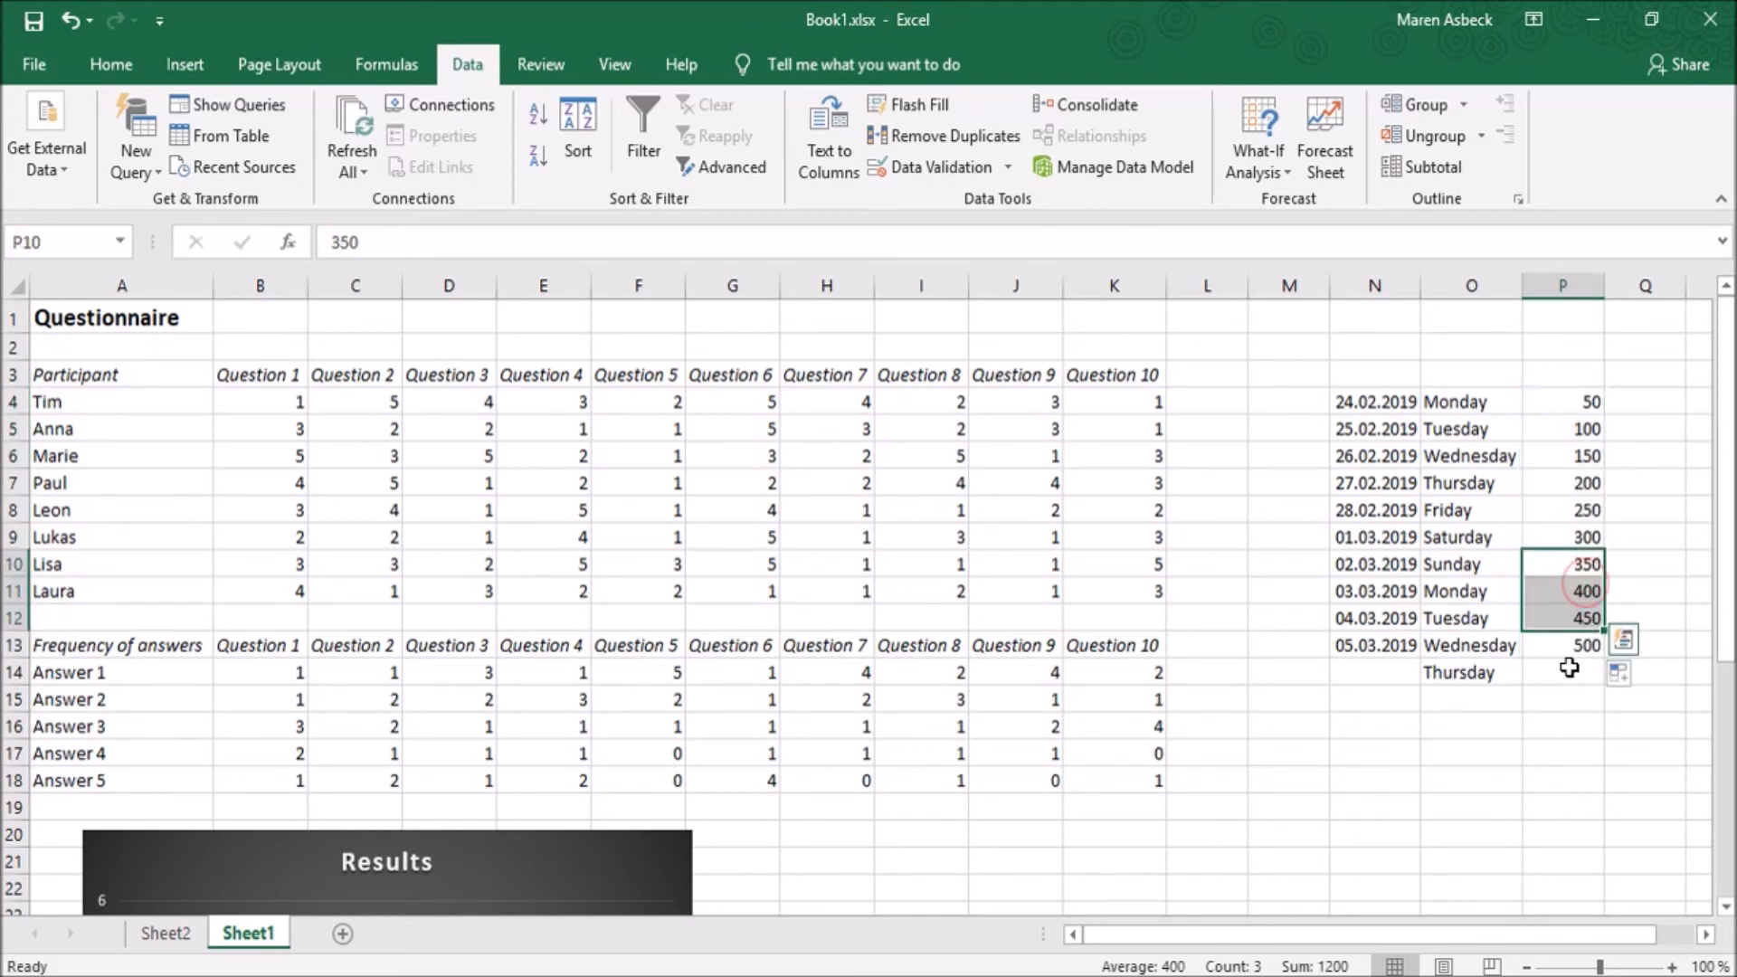
left_click(1567, 724)
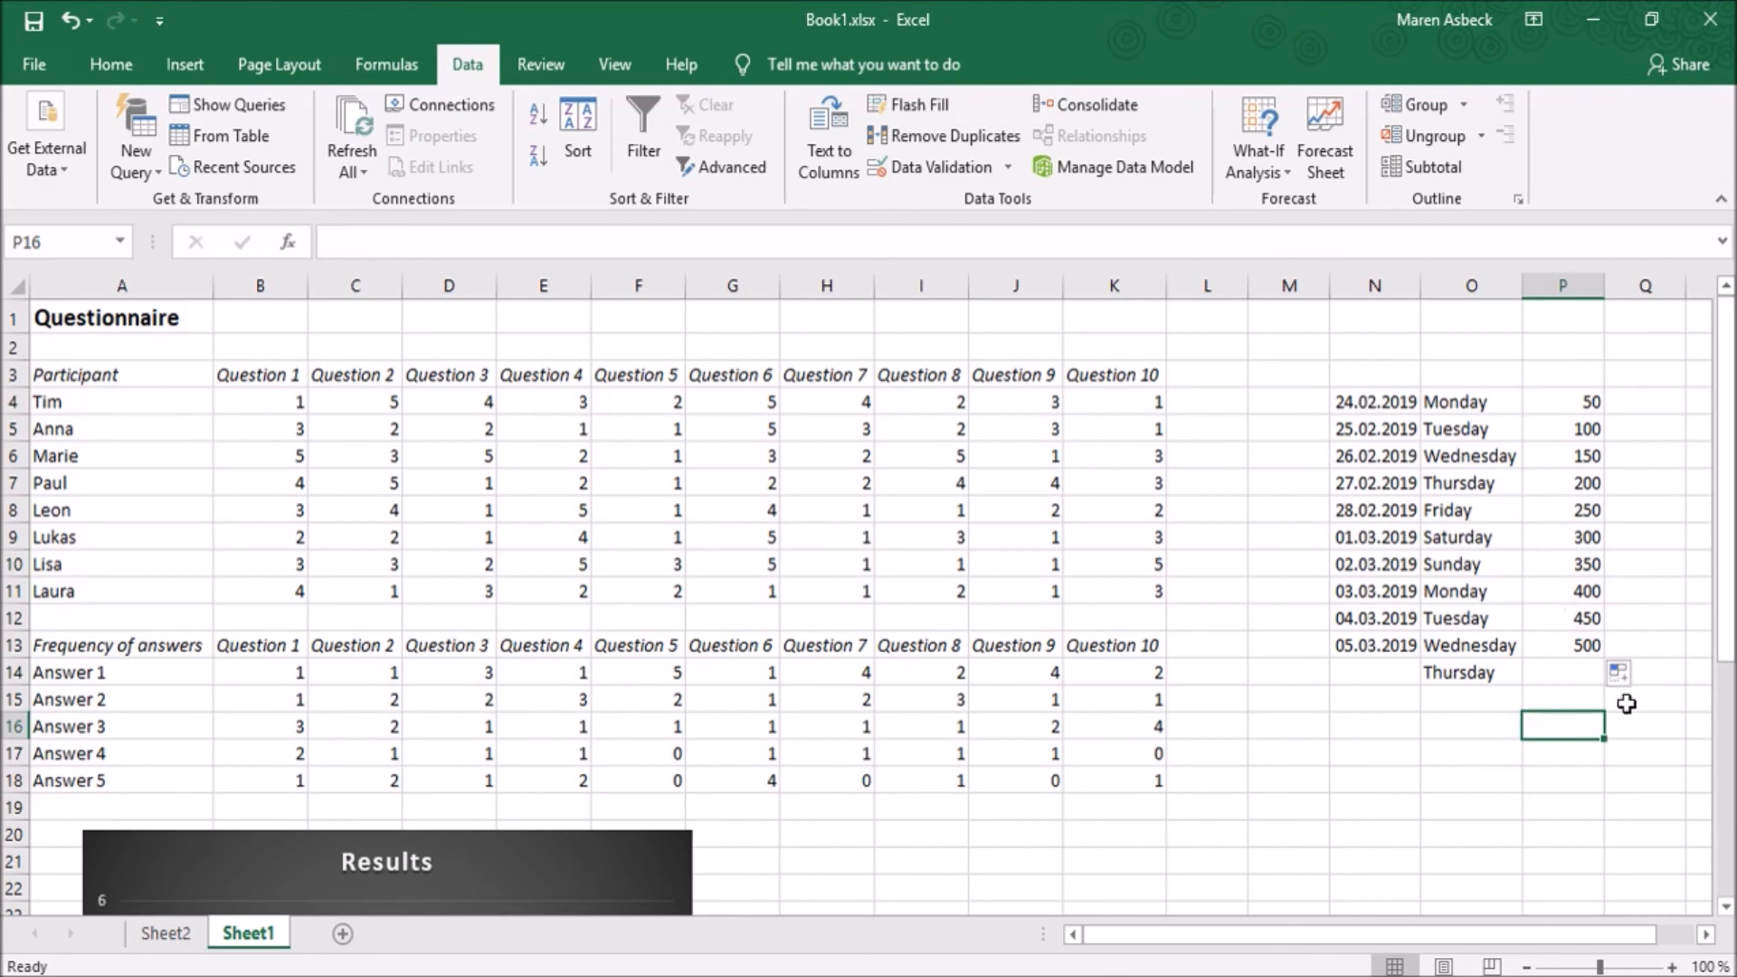